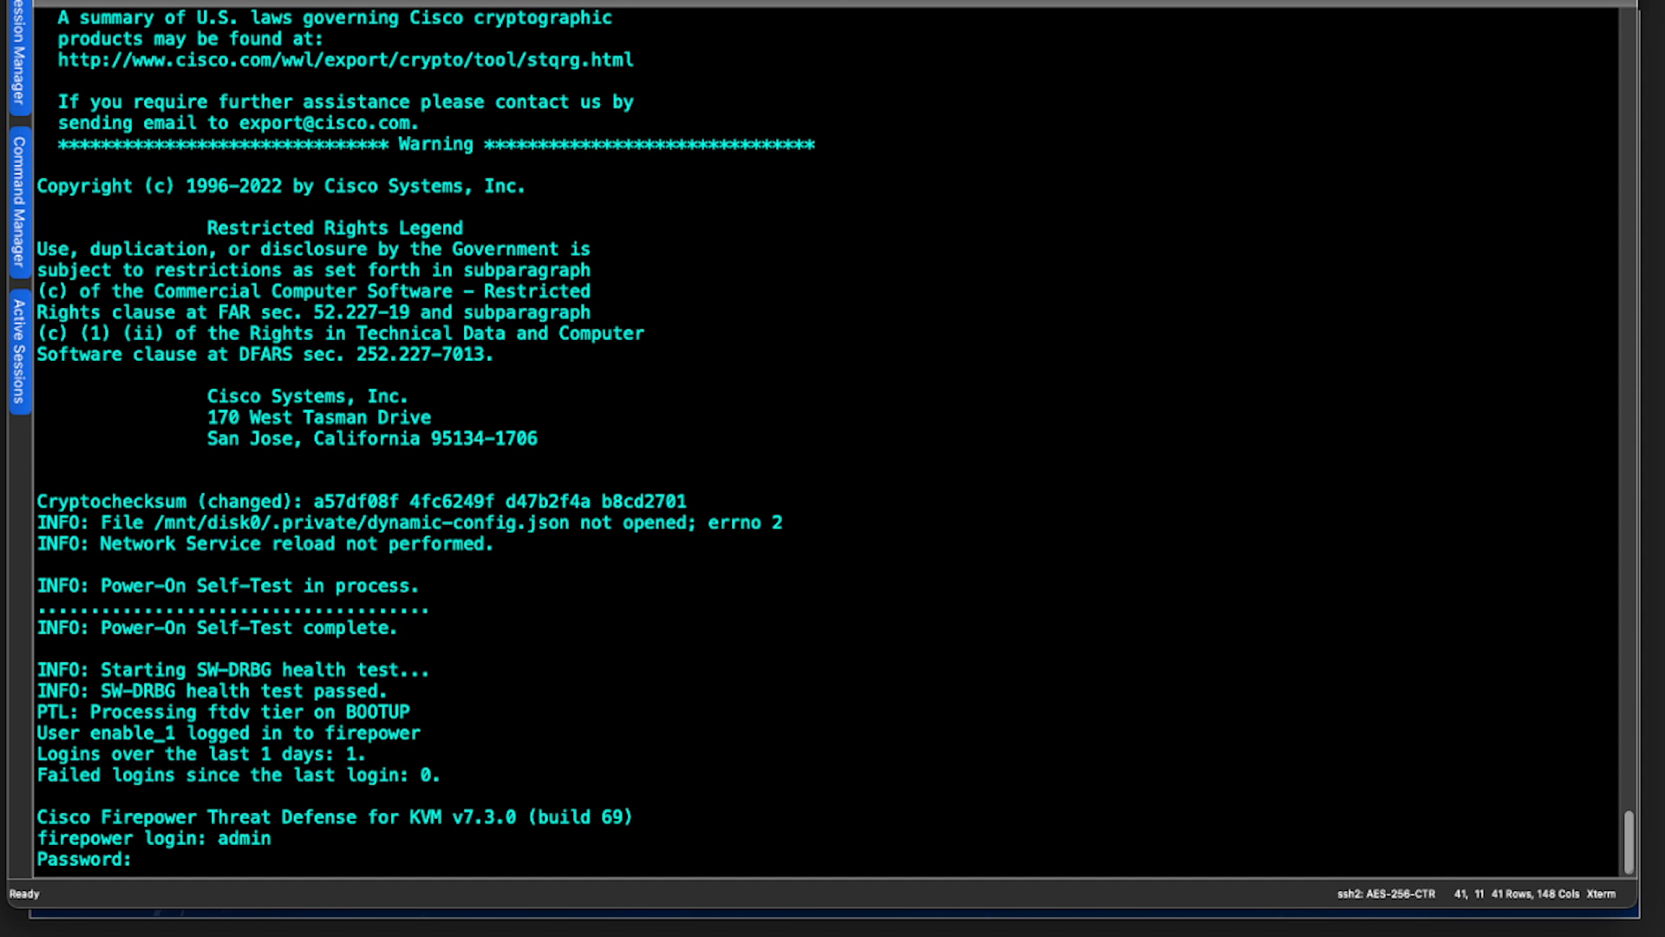
Log in with the admin account password, display the EULA and accept it
key("Return")
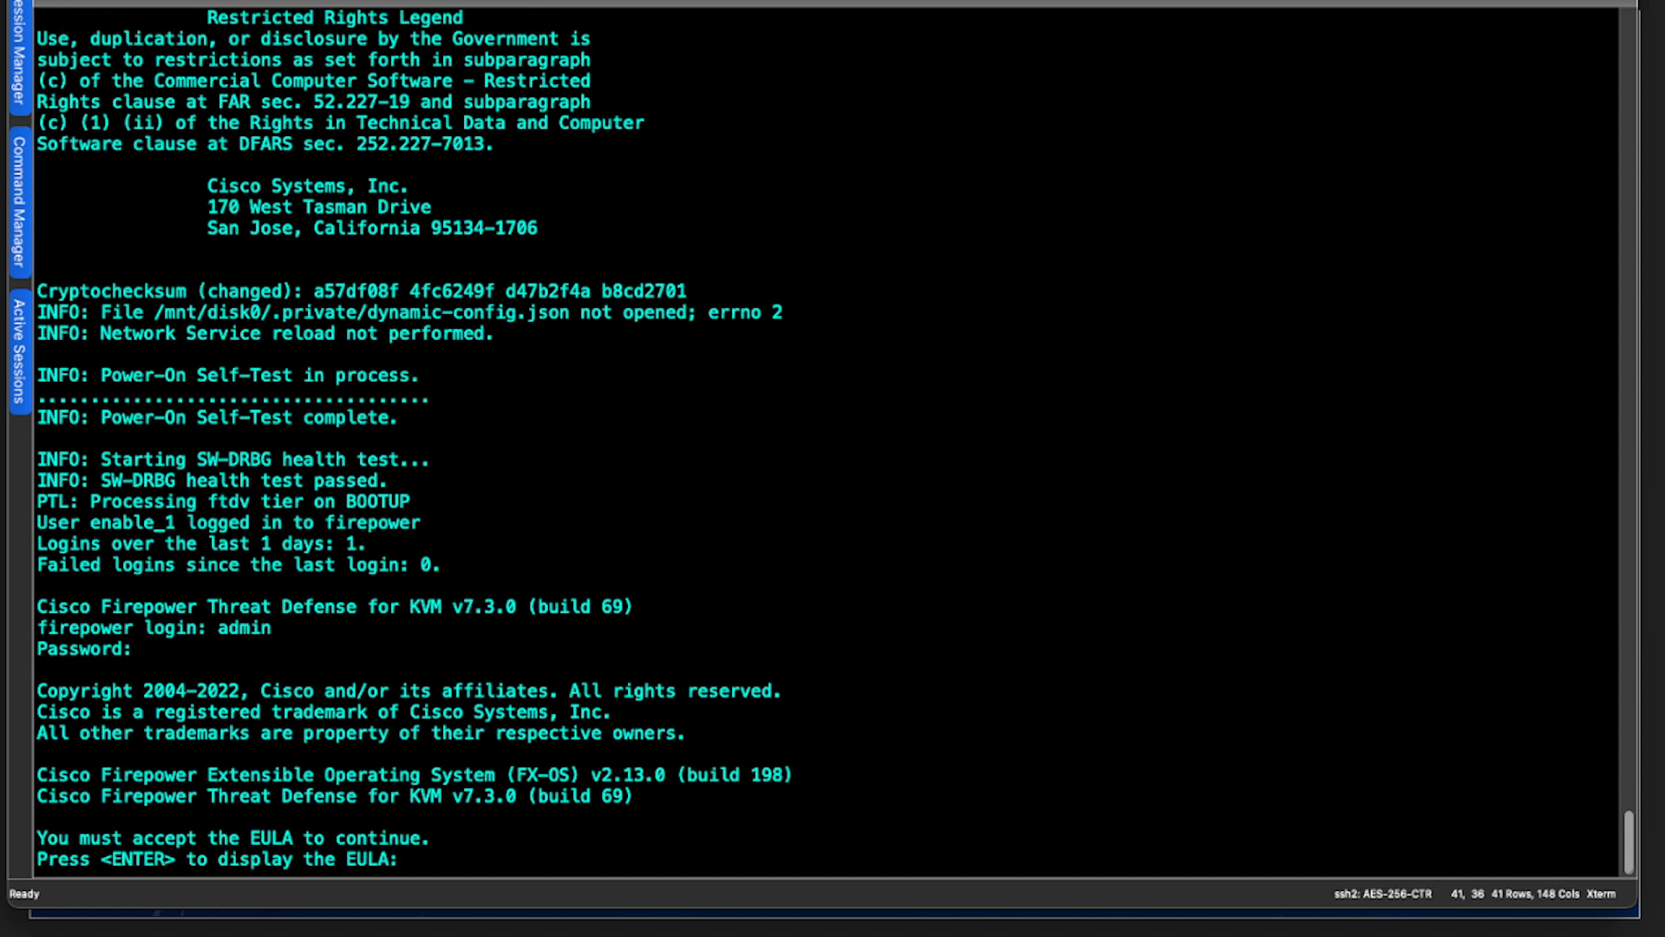
key("Return")
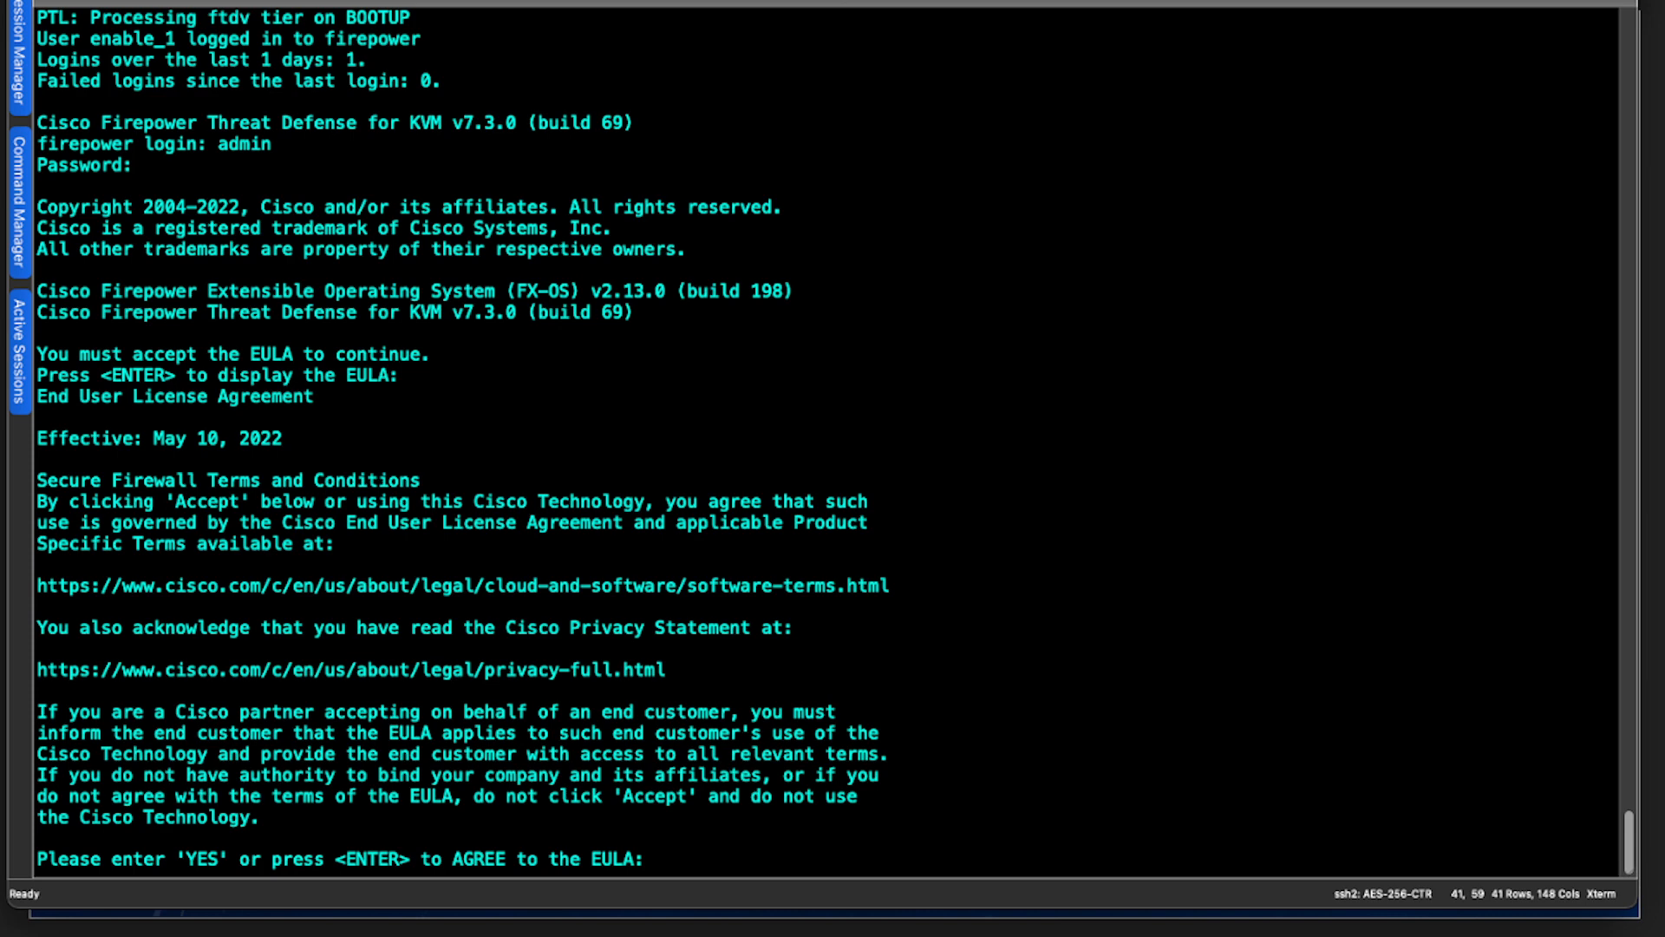
key("Return")
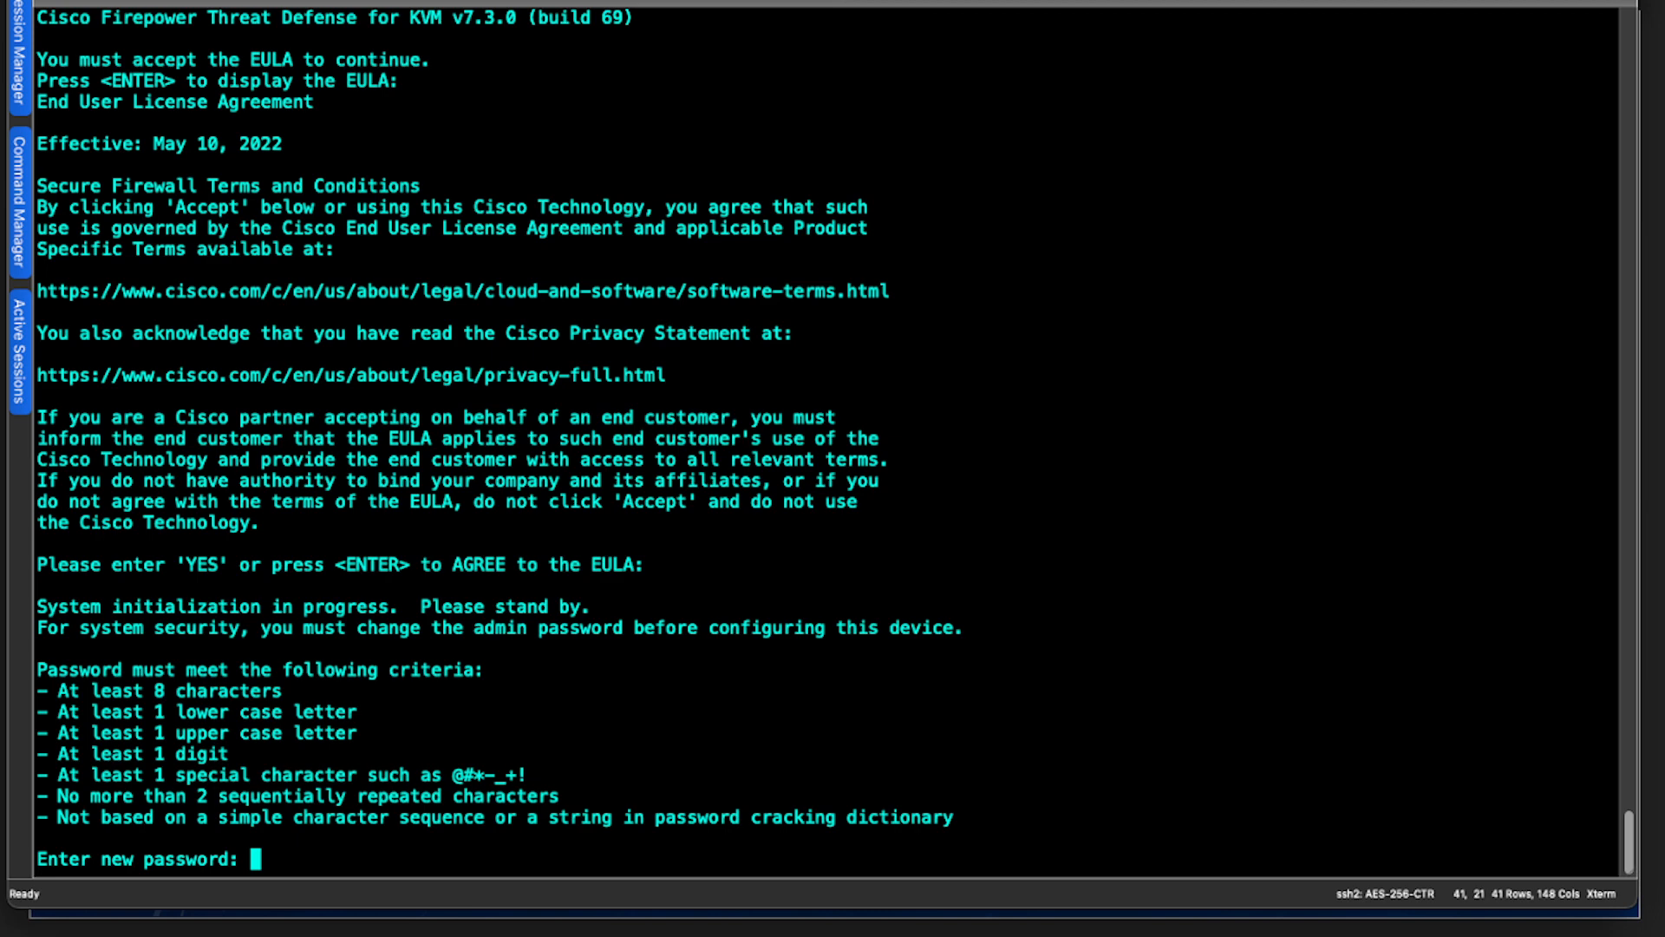
Enter and confirm a new password for the admin account
key("Return")
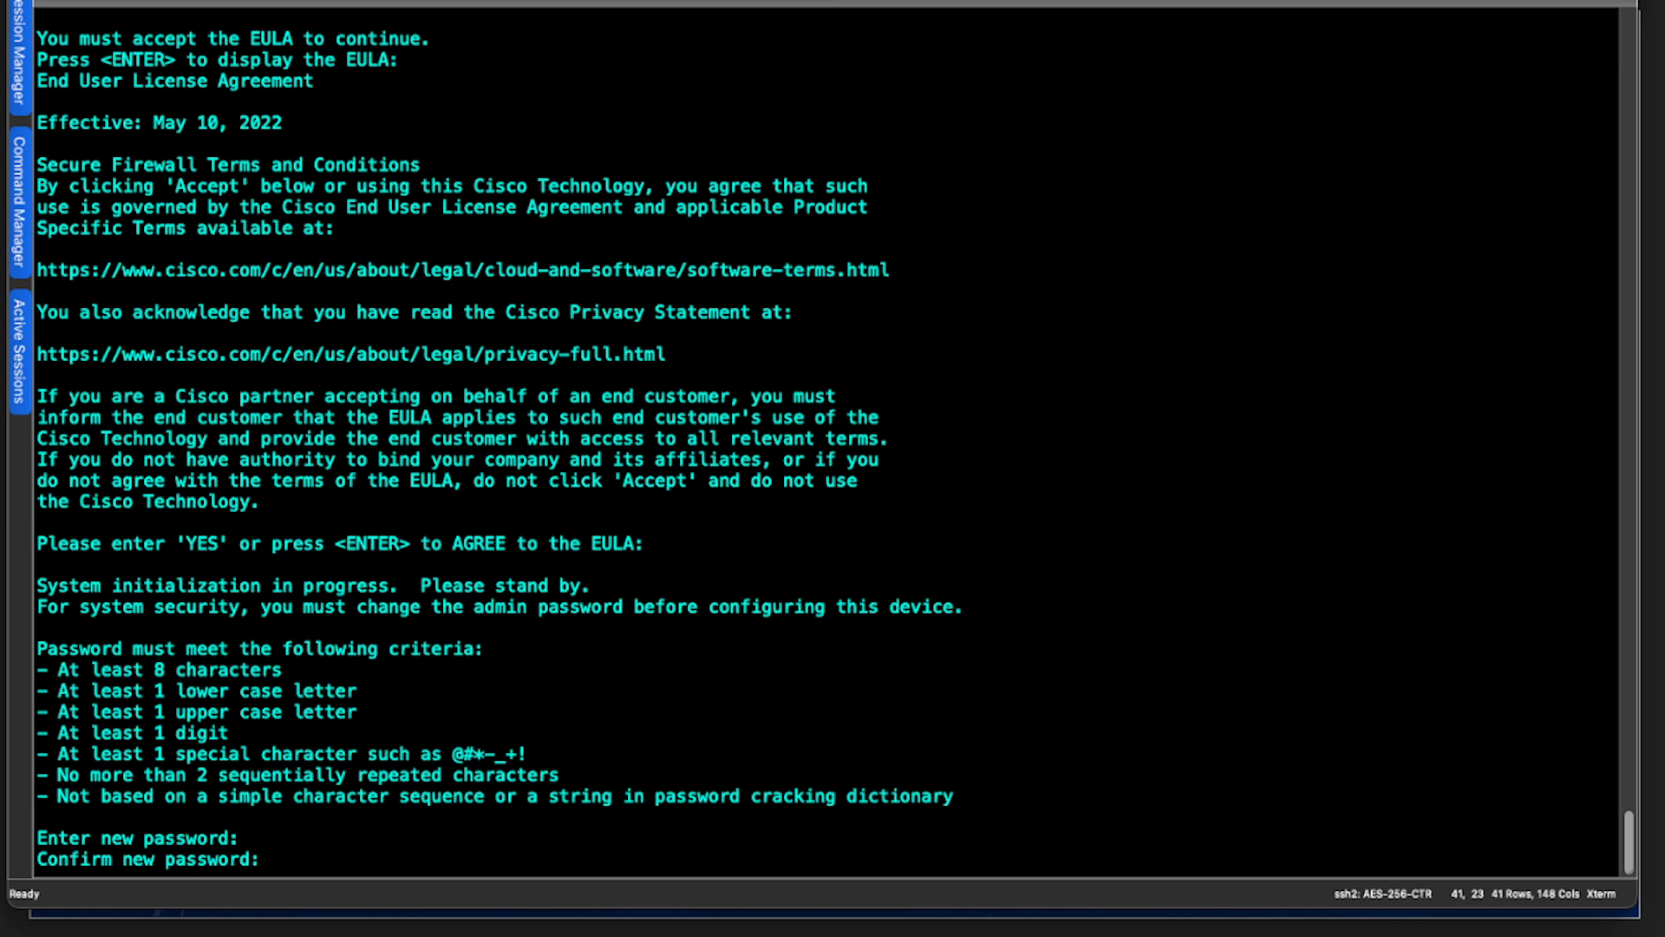
key("Return")
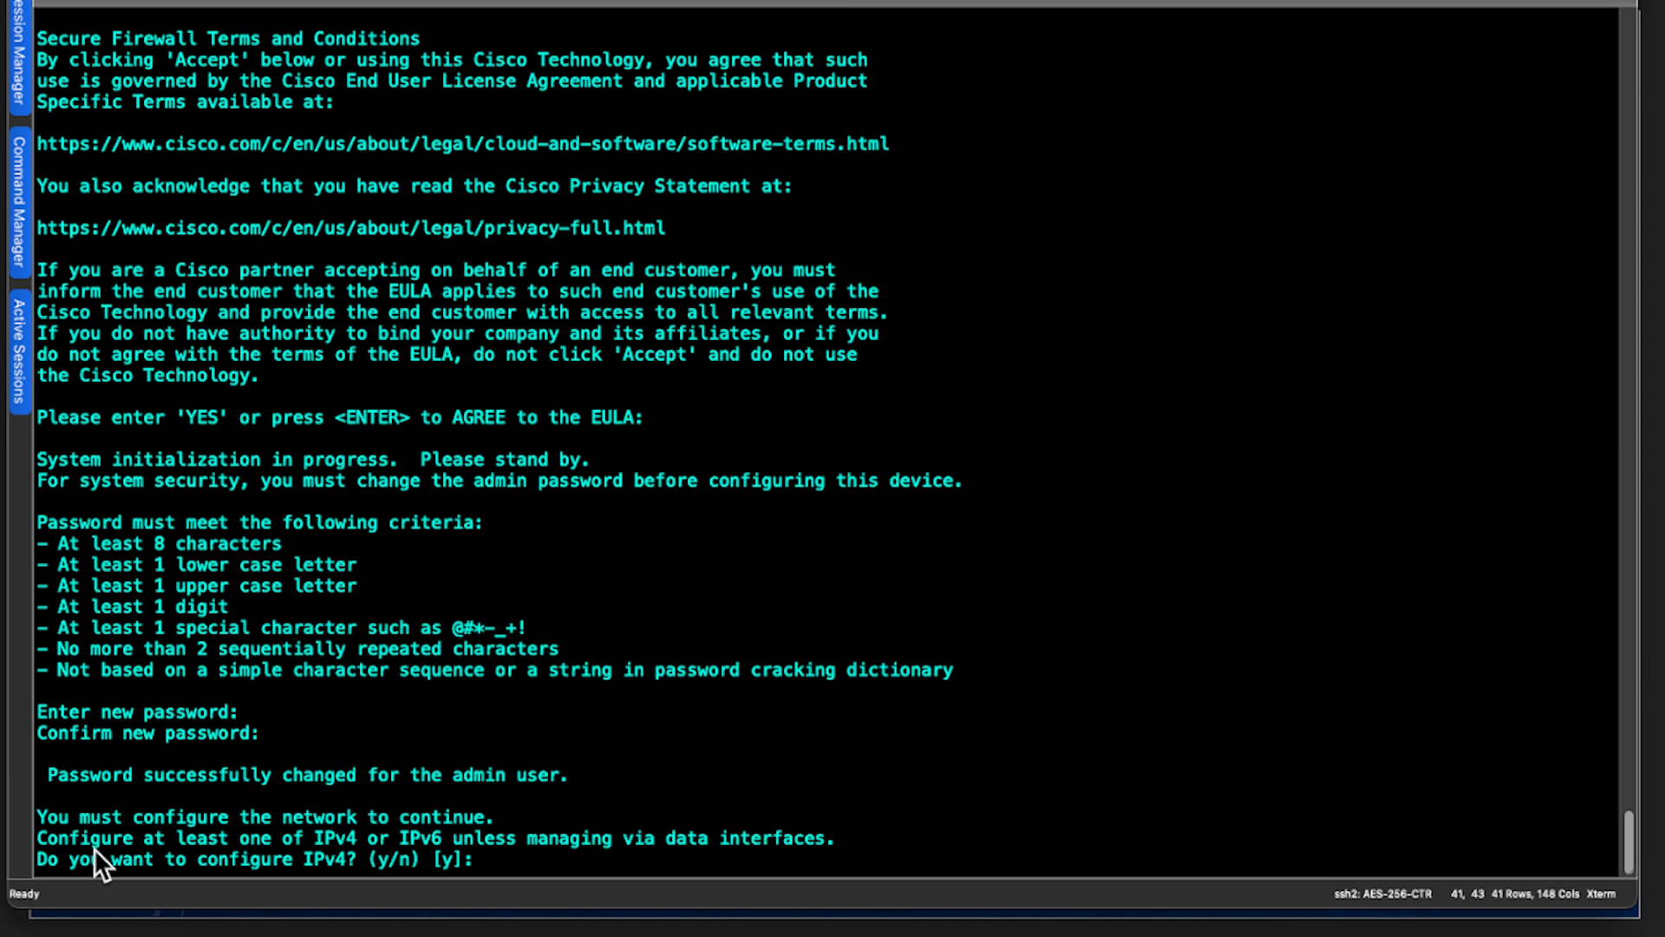
left_click_drag(38, 839, 414, 840)
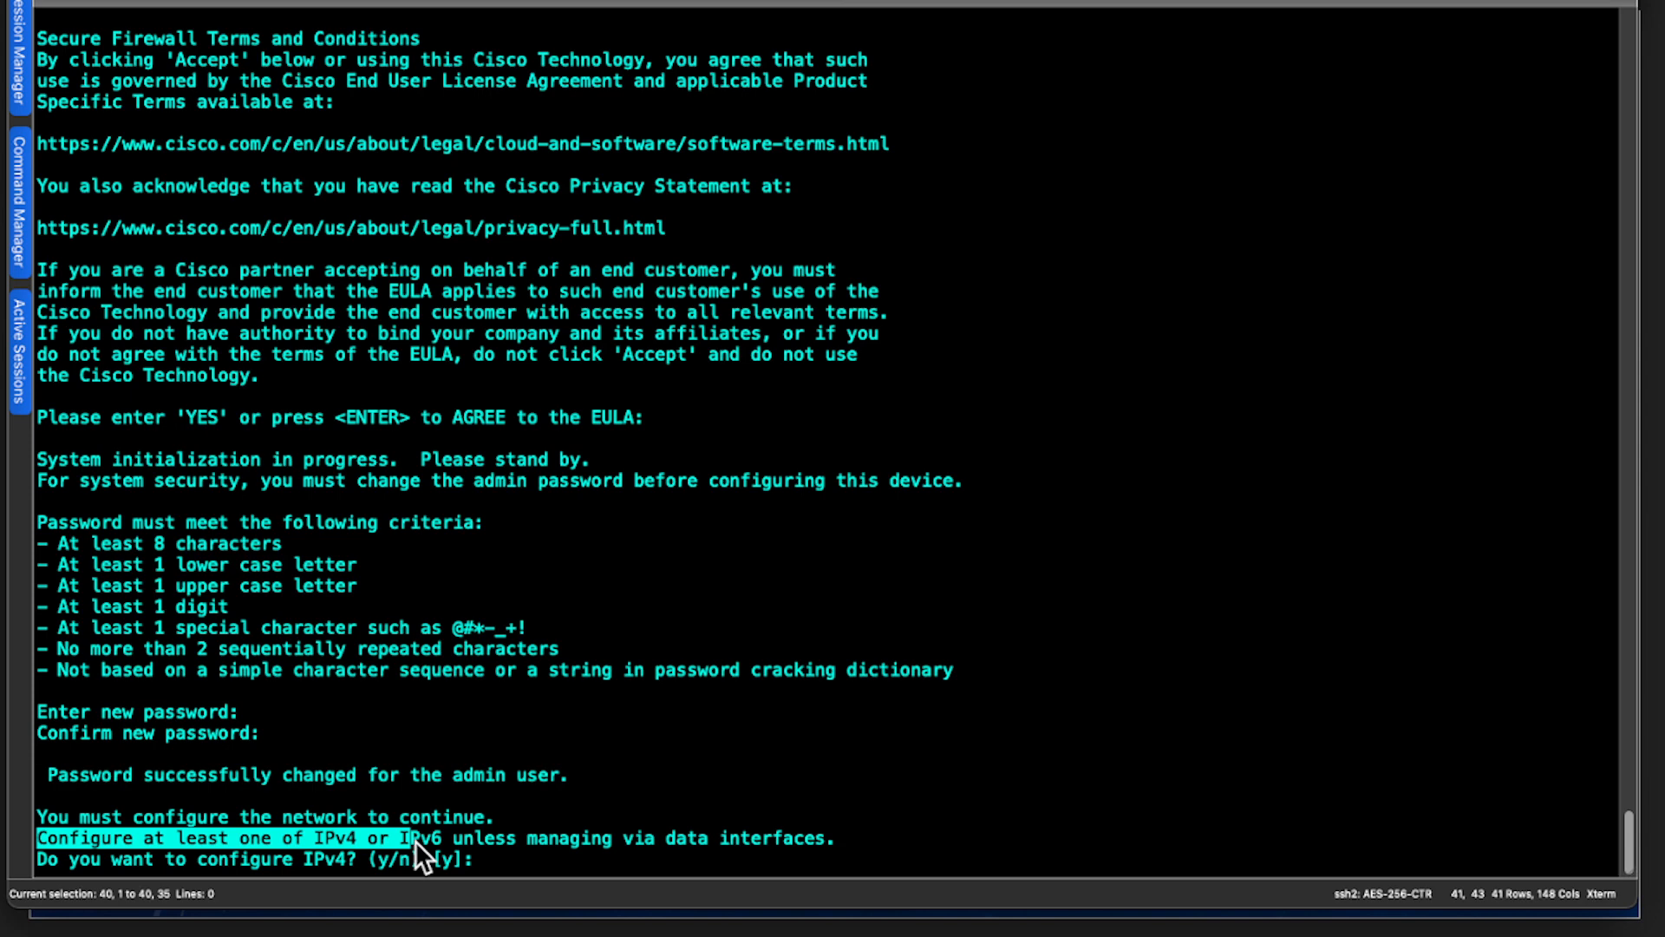
left_click_drag(415, 840, 868, 832)
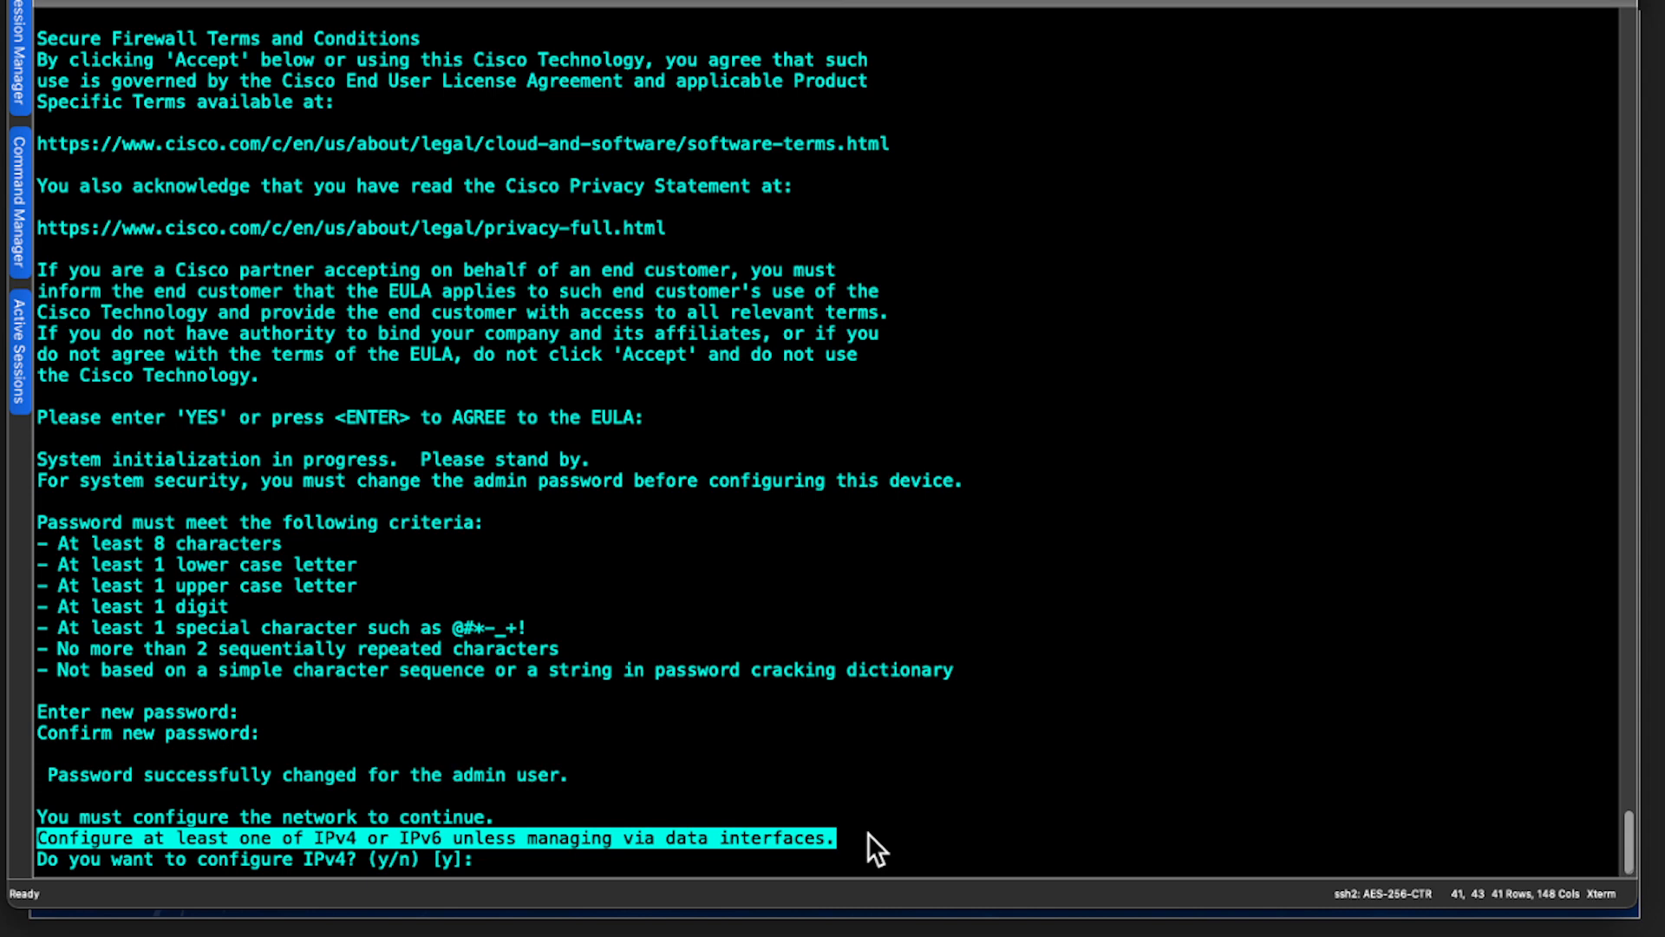
left_click(866, 840)
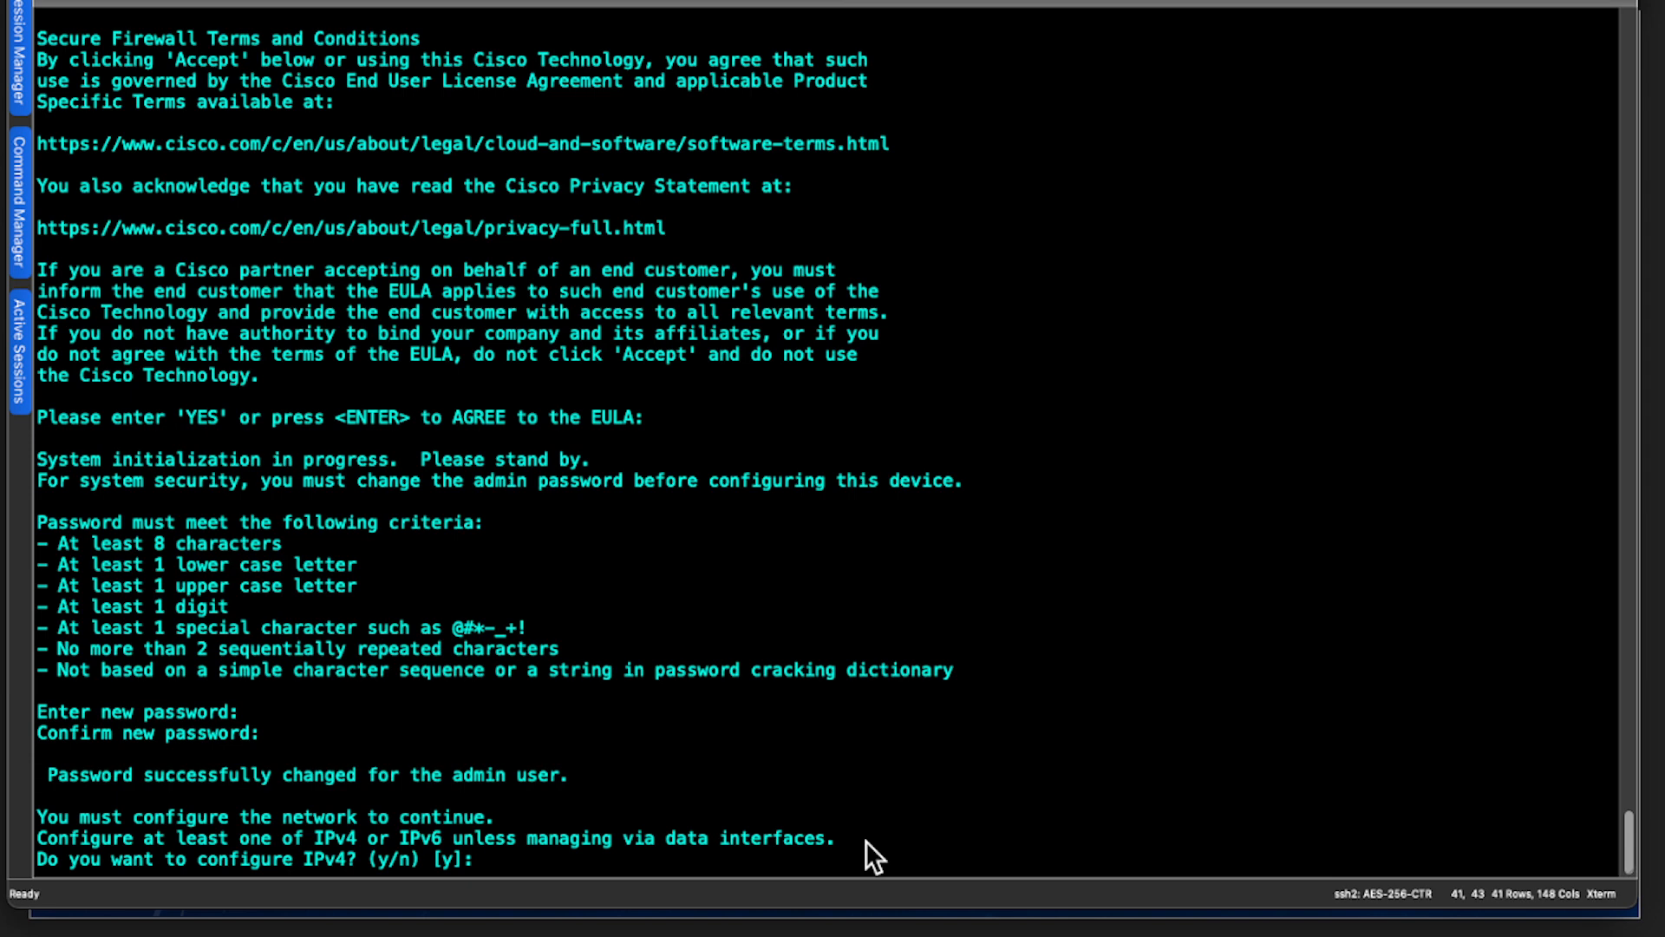
Enable IPv4 configuration, accept the default of no IPv6, and keep manual IPv4 addressing for the management interface
type("y")
key("Return")
key("Return")
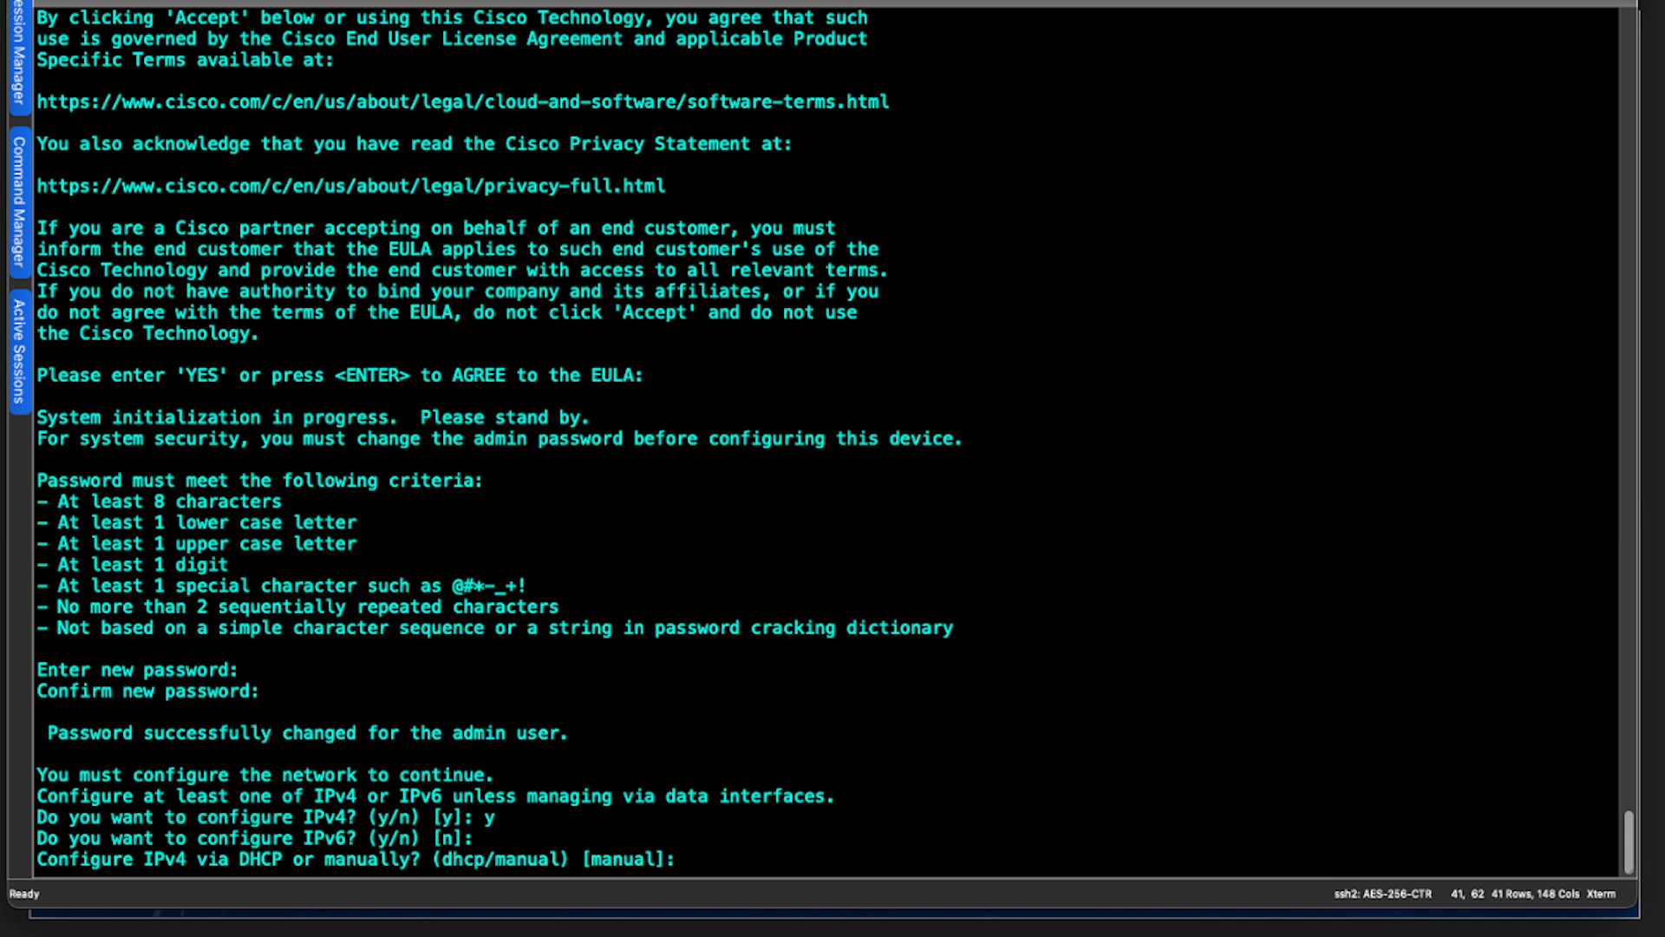
key("Return")
Set the management interface's IPv4 address to 192.168.129.166, netmask to 255.255.255.0 and default gateway to 192.168.129.66
type("192.168.129.166")
key("Return")
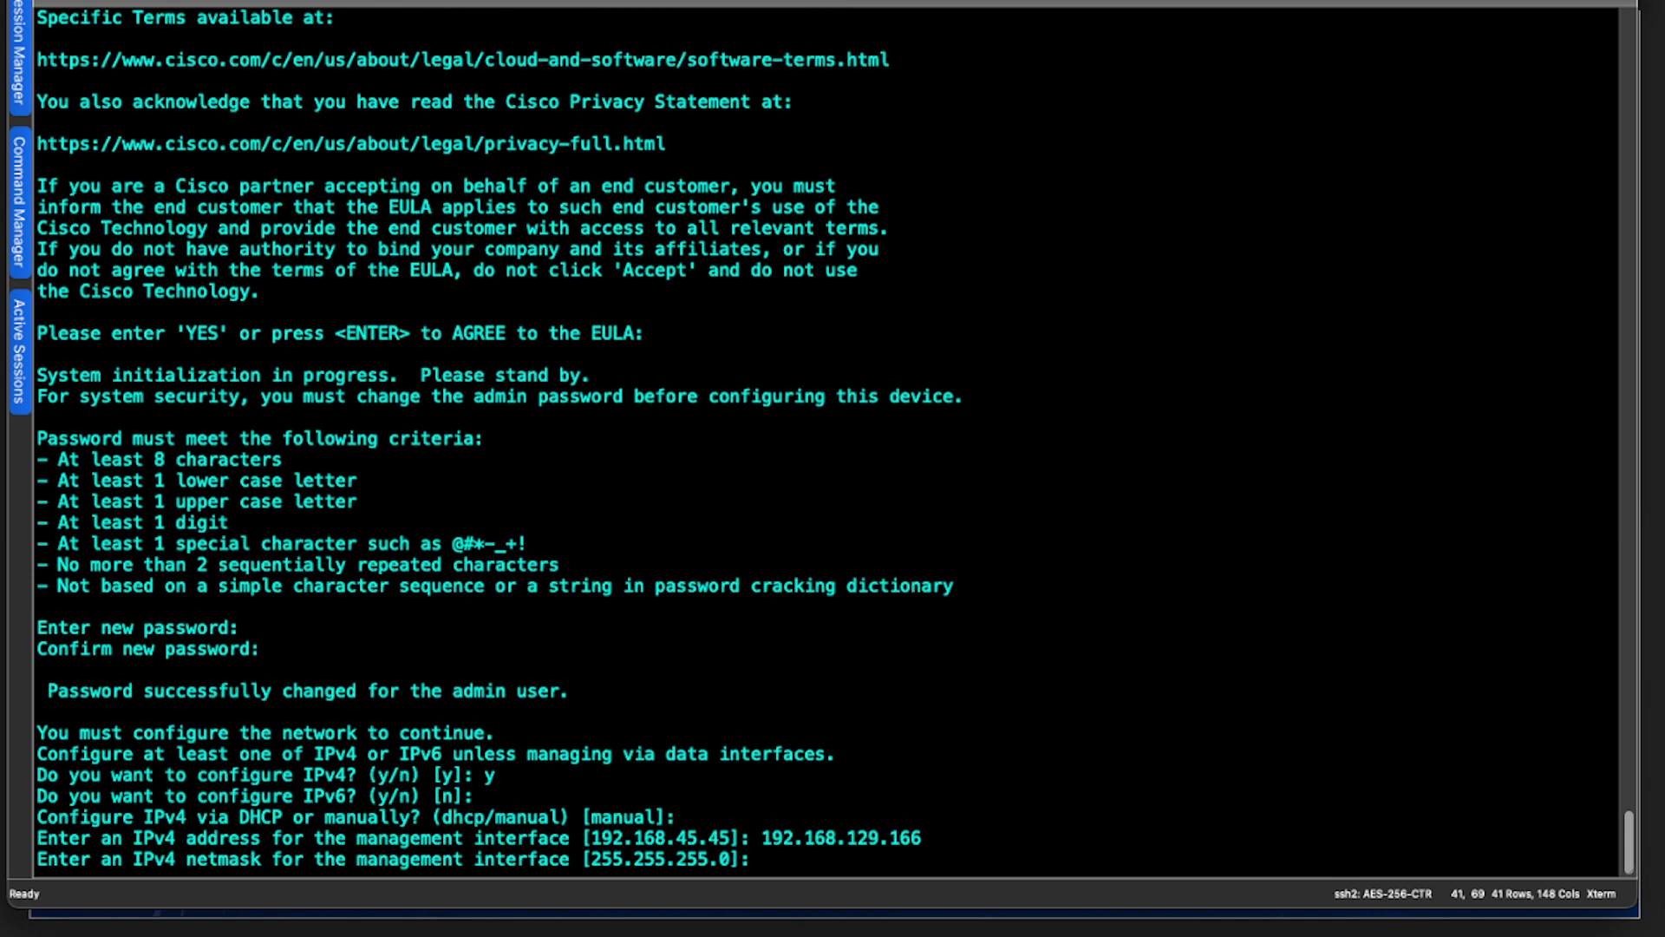
type("255.255.255.")
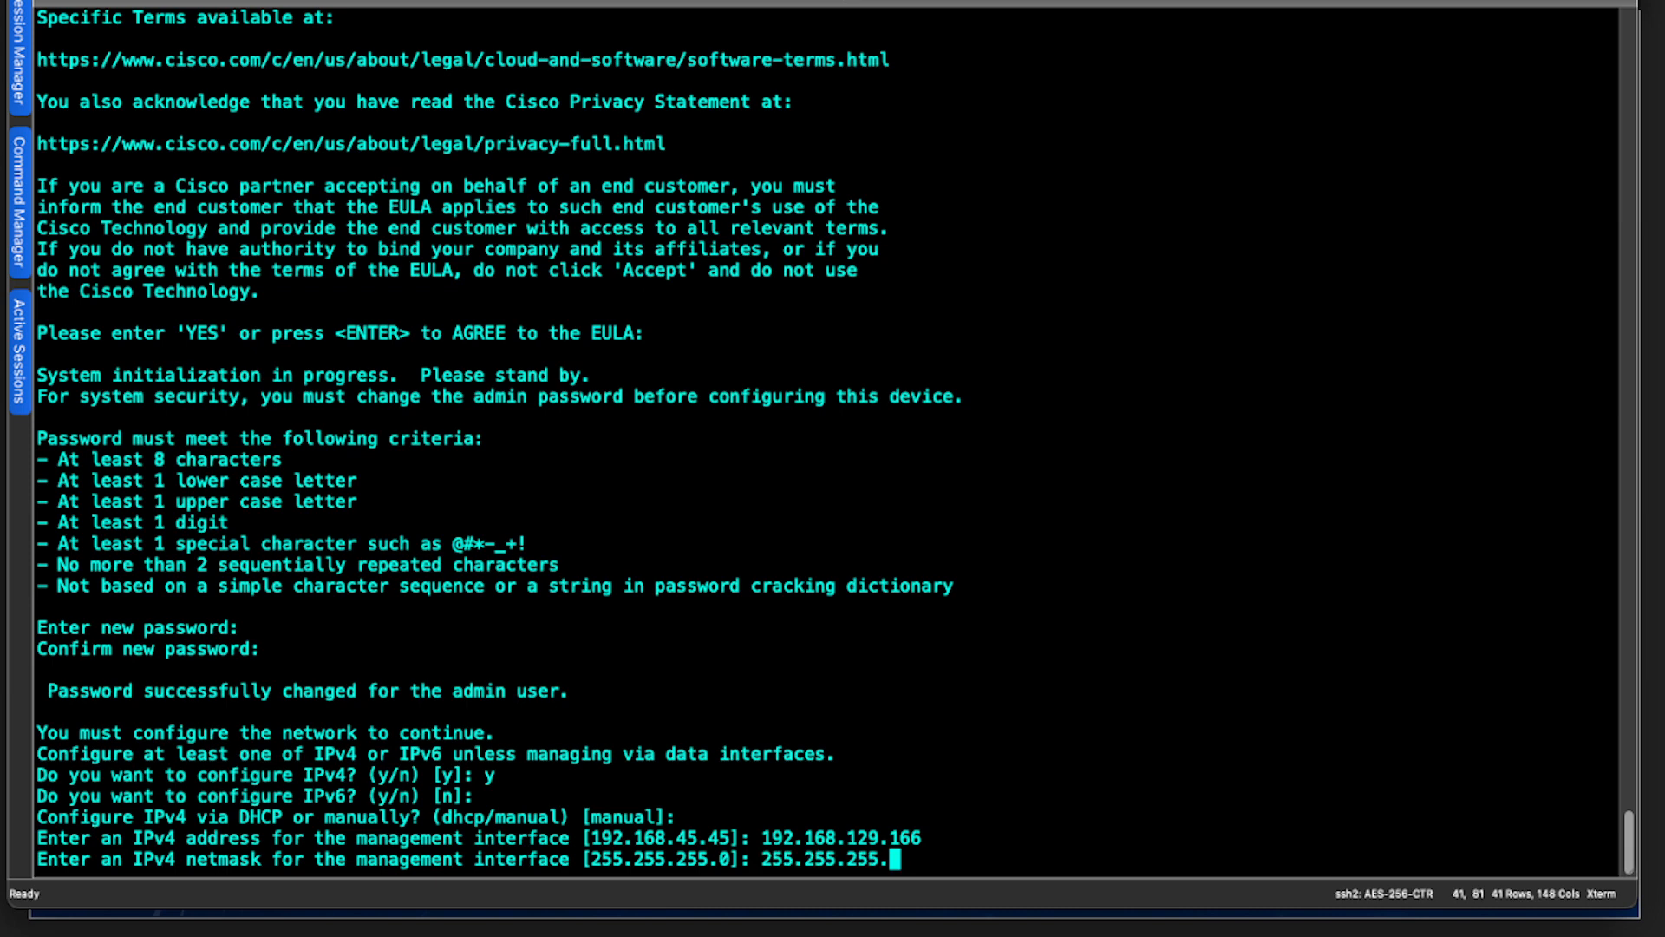
type("0")
key("Return")
type("192.168.45.1]: 192.")
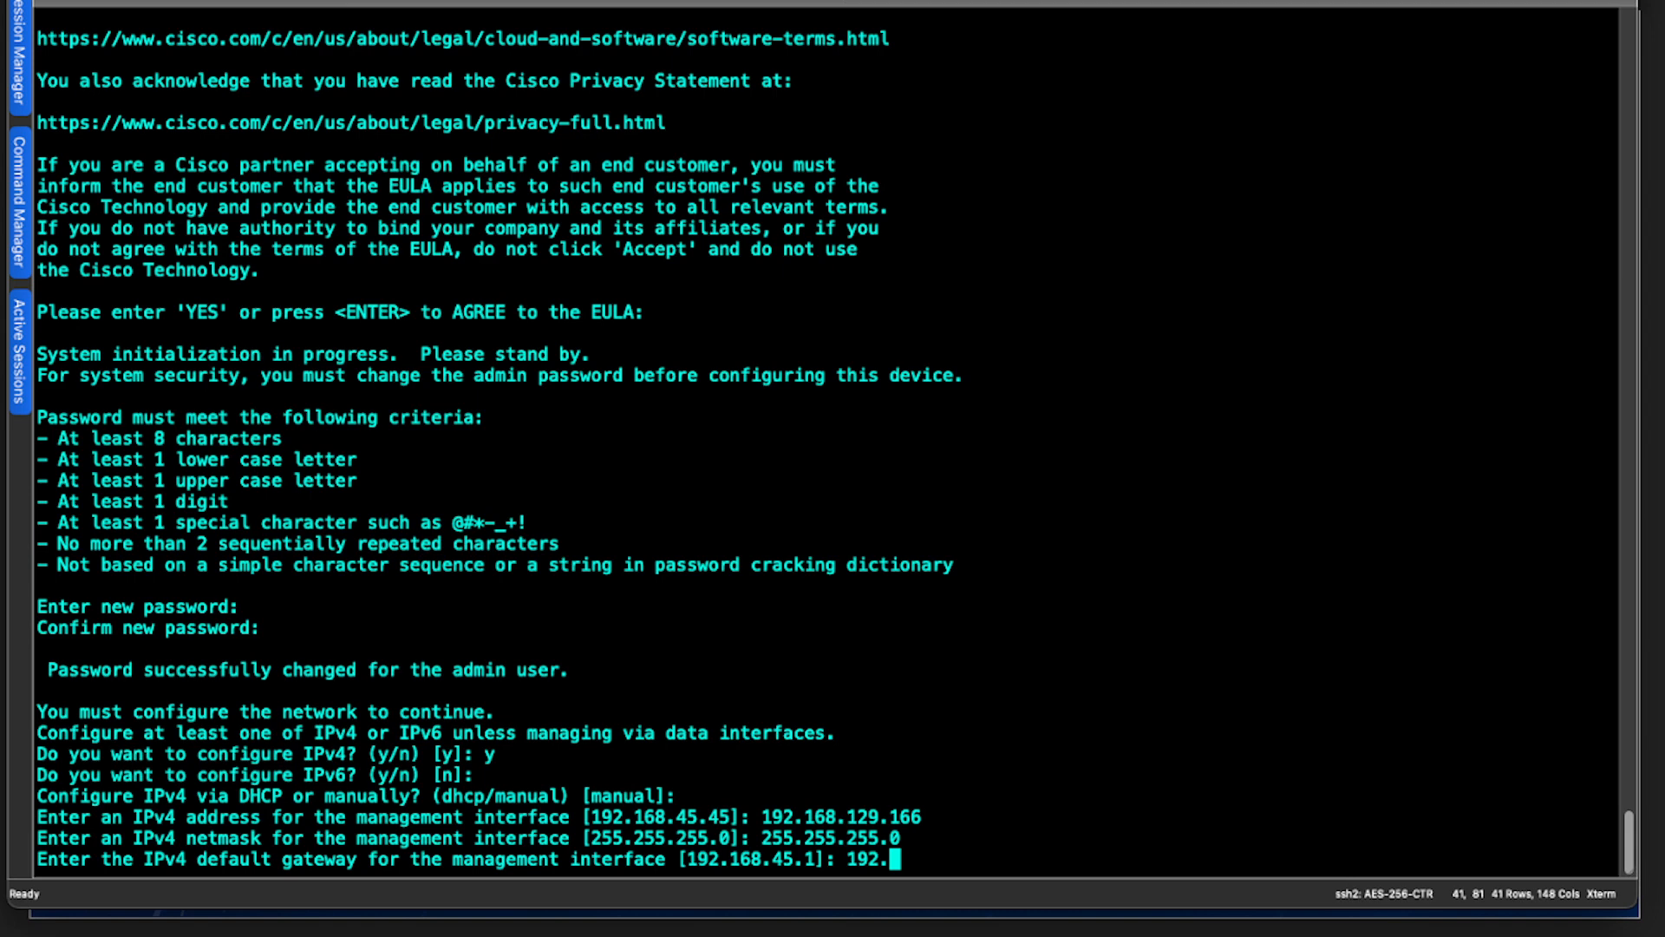
type("168.129.66")
key("Return")
Set the system hostname to FTDv-CFMC-Demo and accept the default DNS servers and search domains
type("FTDv")
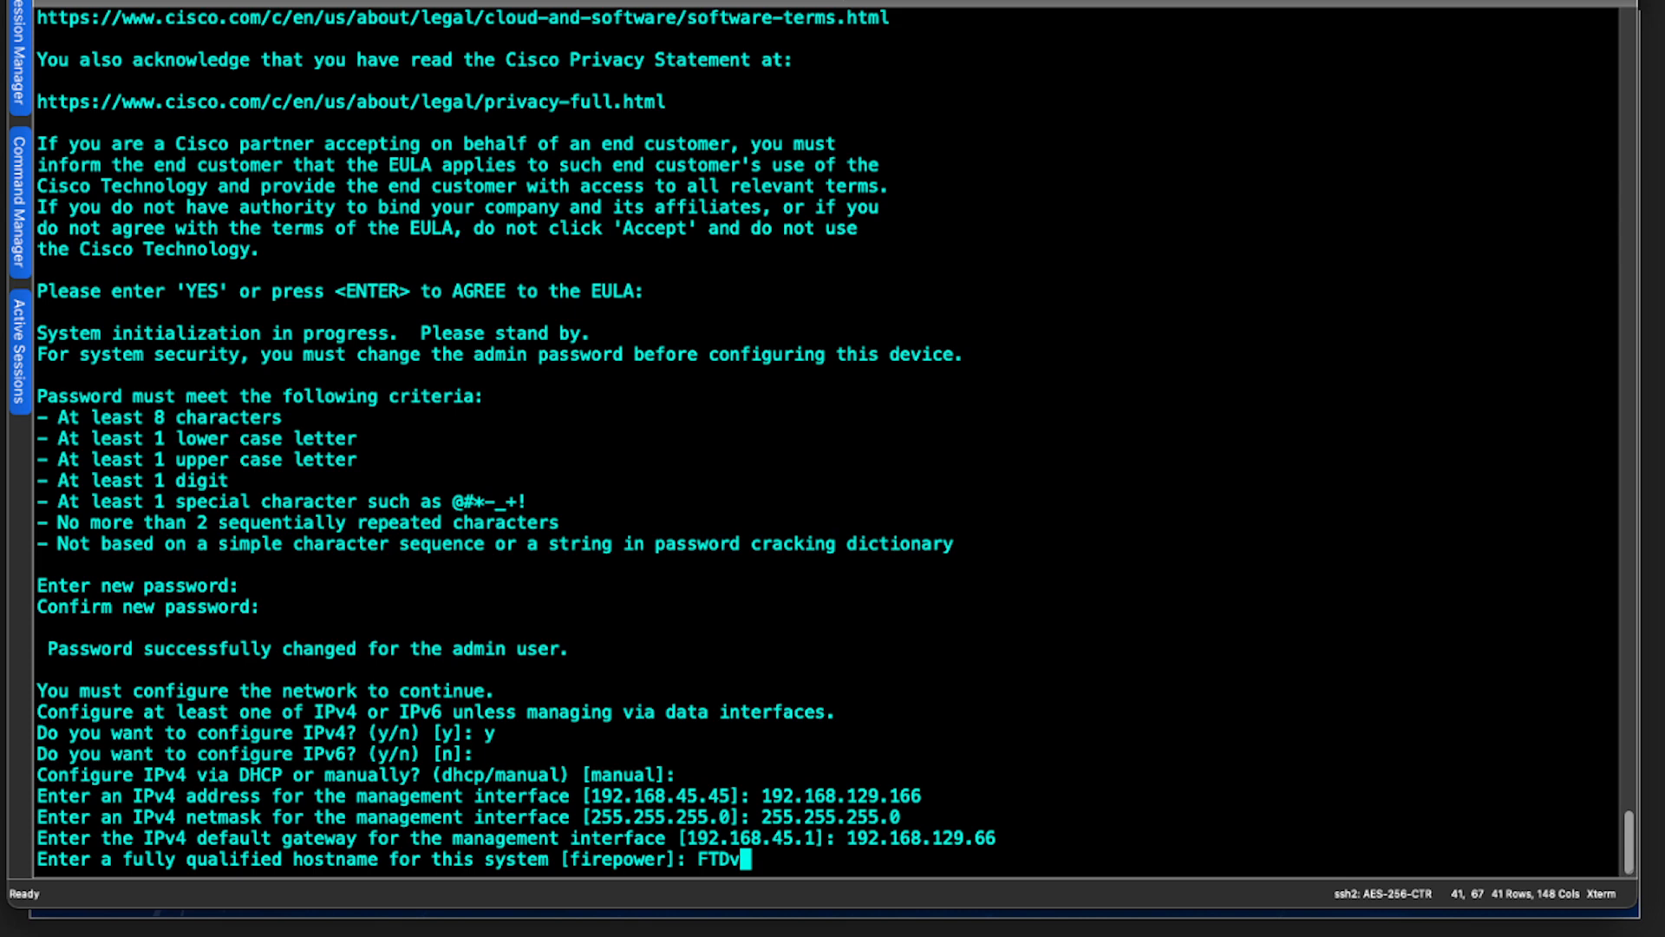
type("-CFMC-Demo")
key("Return")
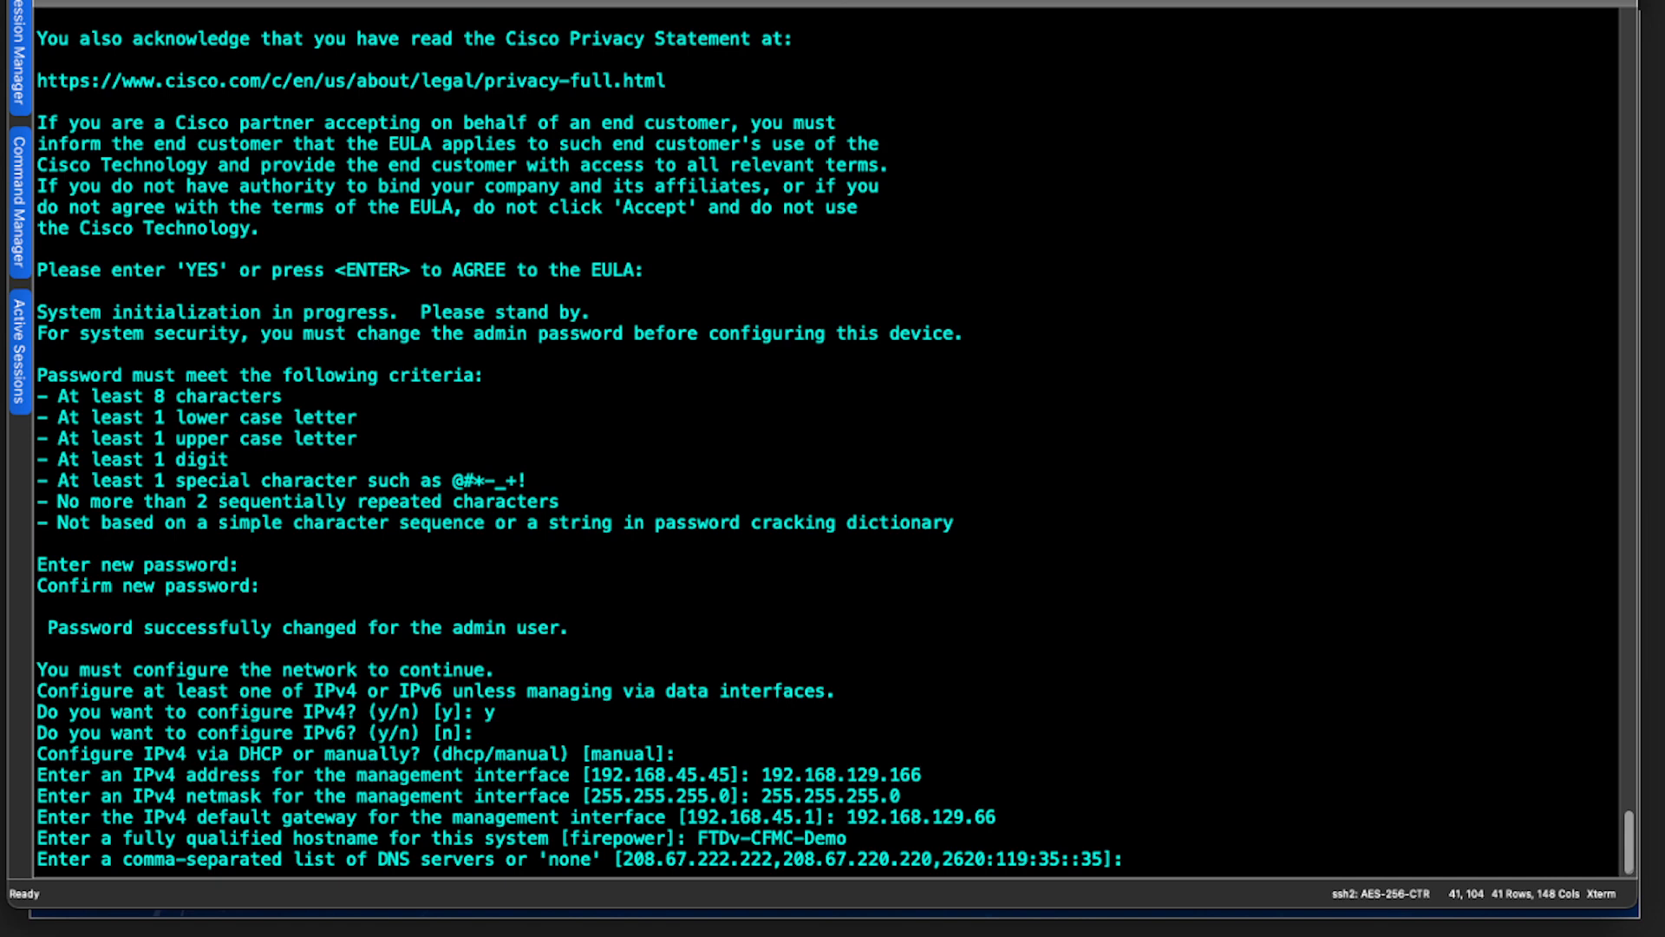
key("Return")
key("Return")
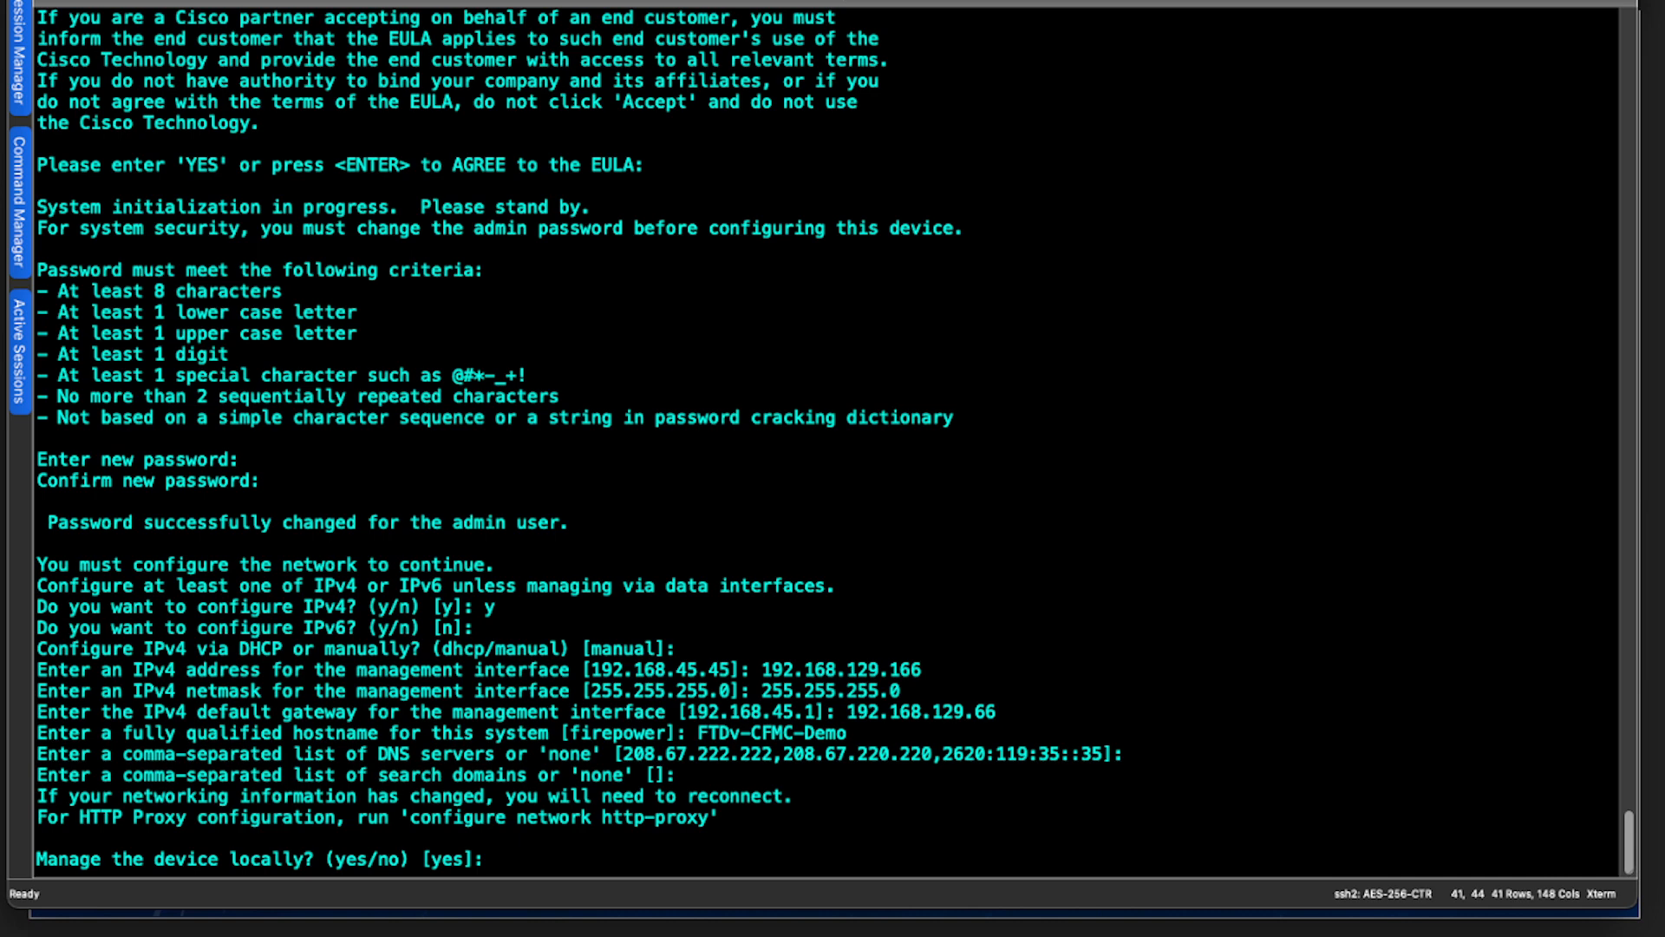
Answer no to local device management and set the firewall mode to routed
type("no")
key("Return")
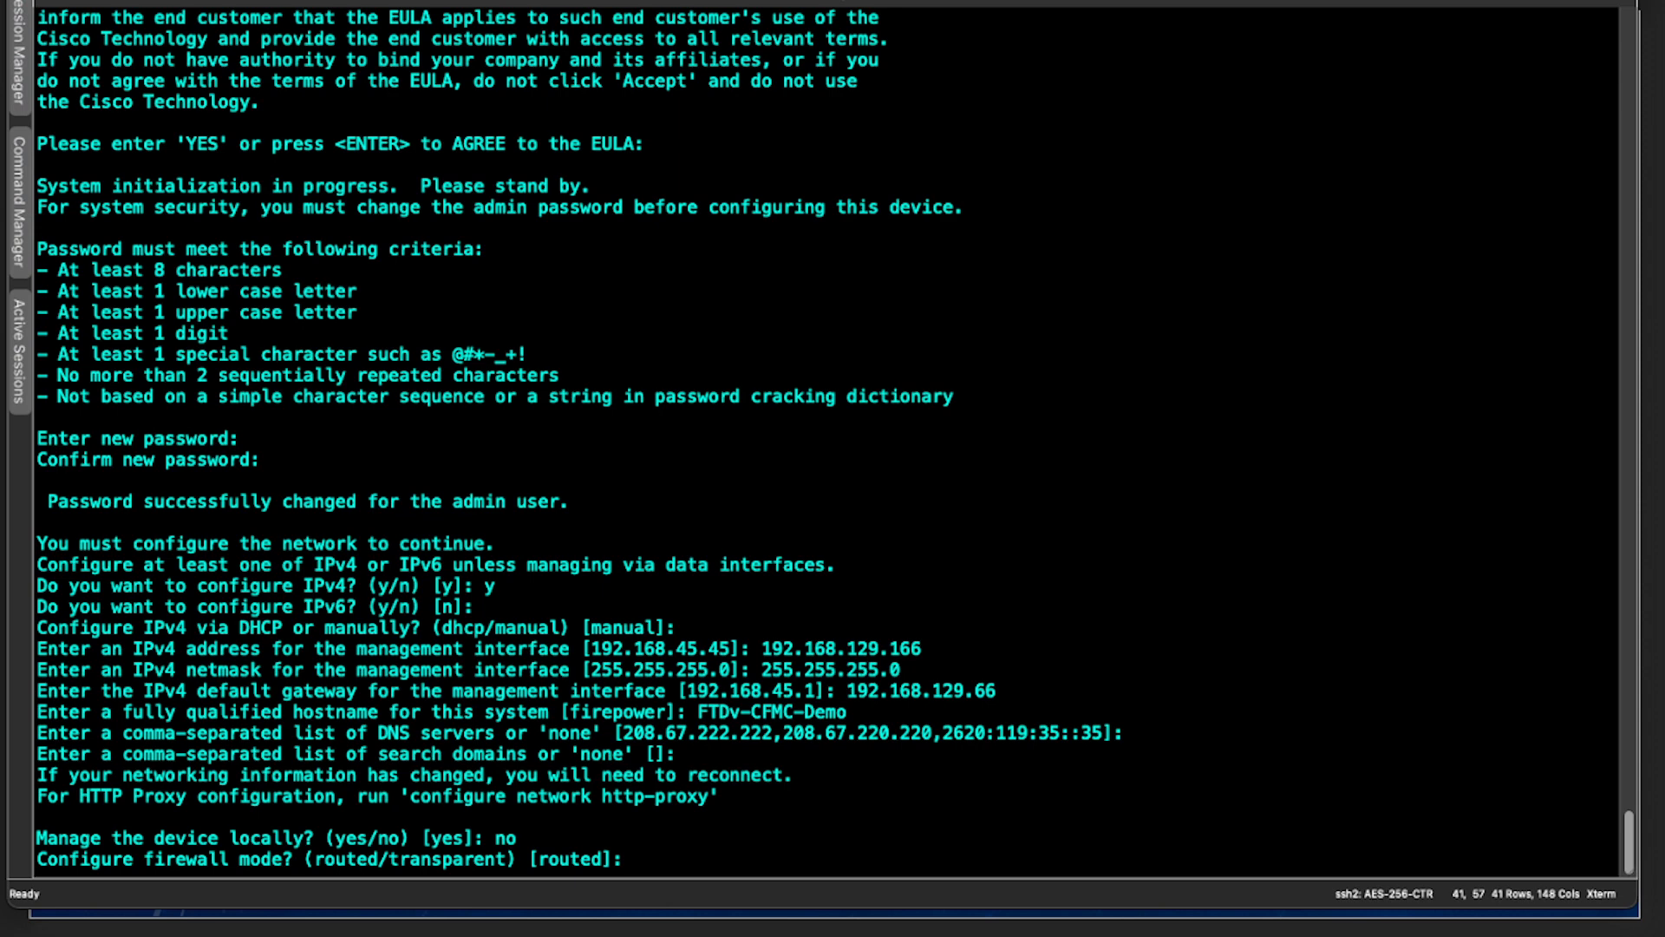
left_click(342, 866)
type("routed")
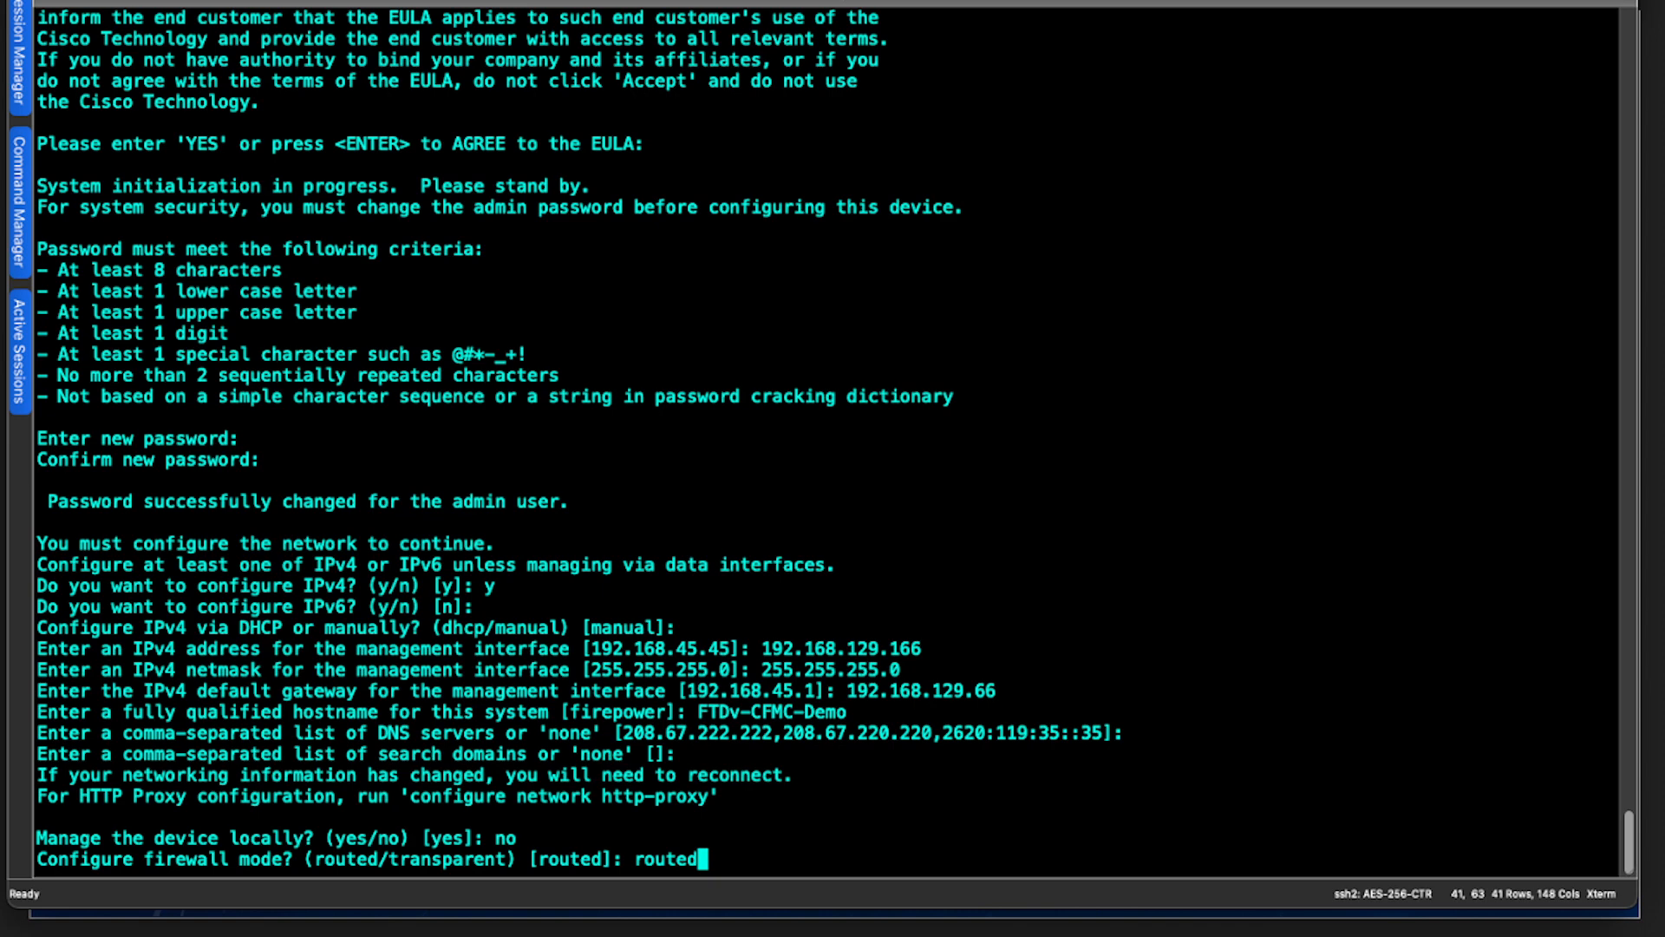
key("Return")
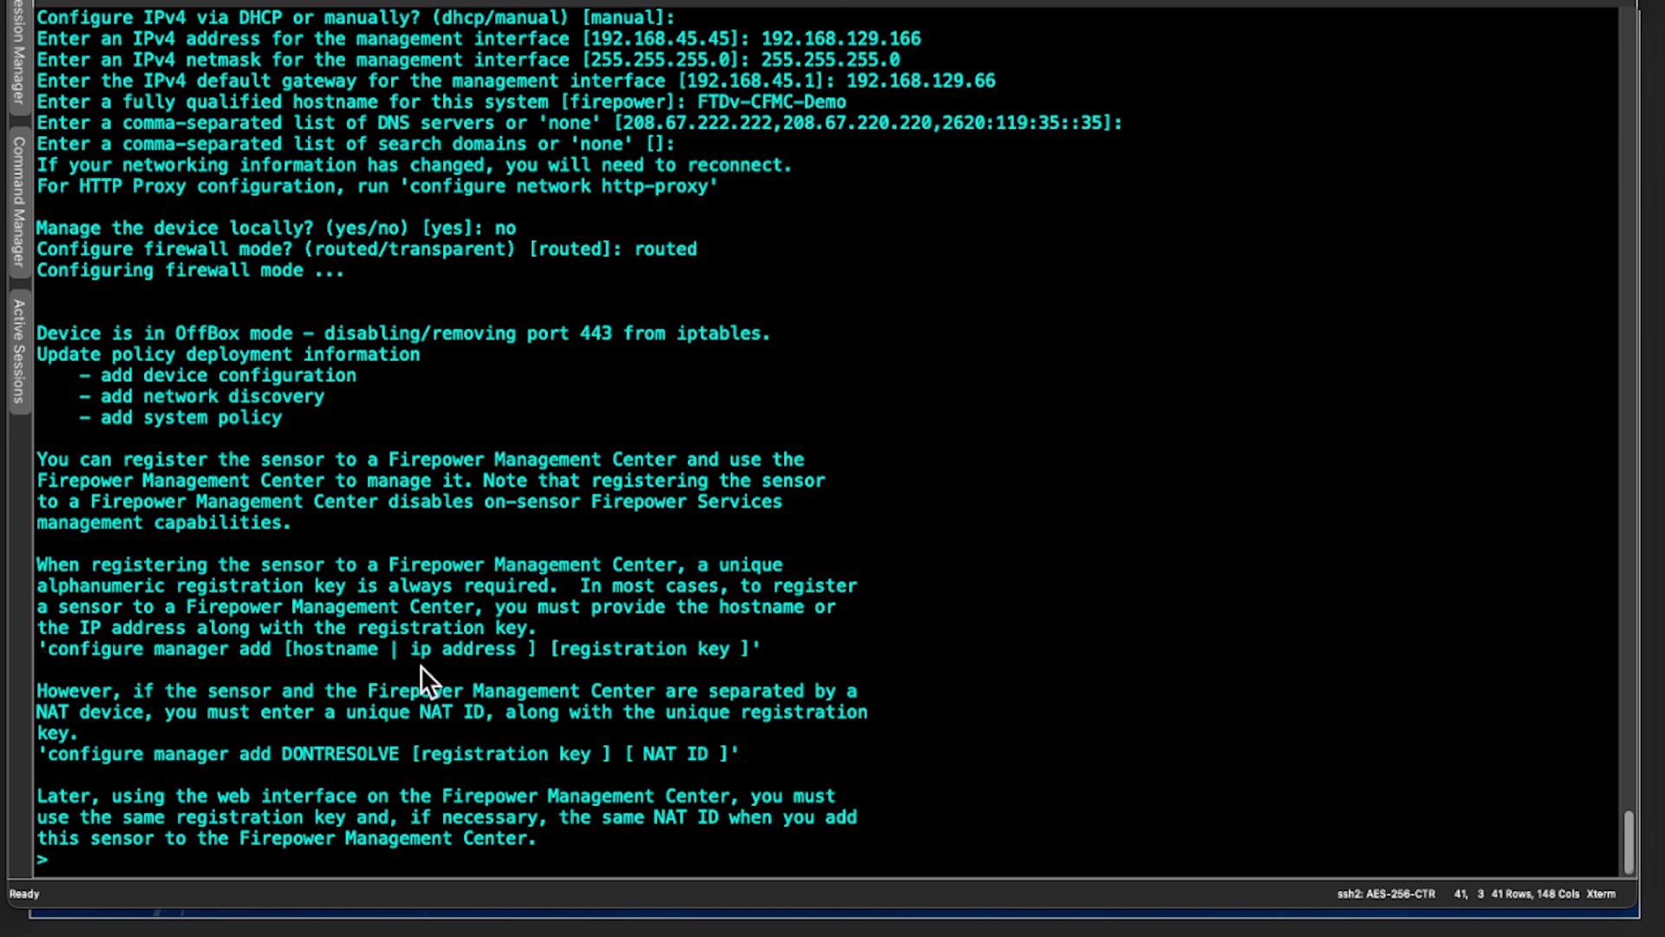
left_click(729, 655)
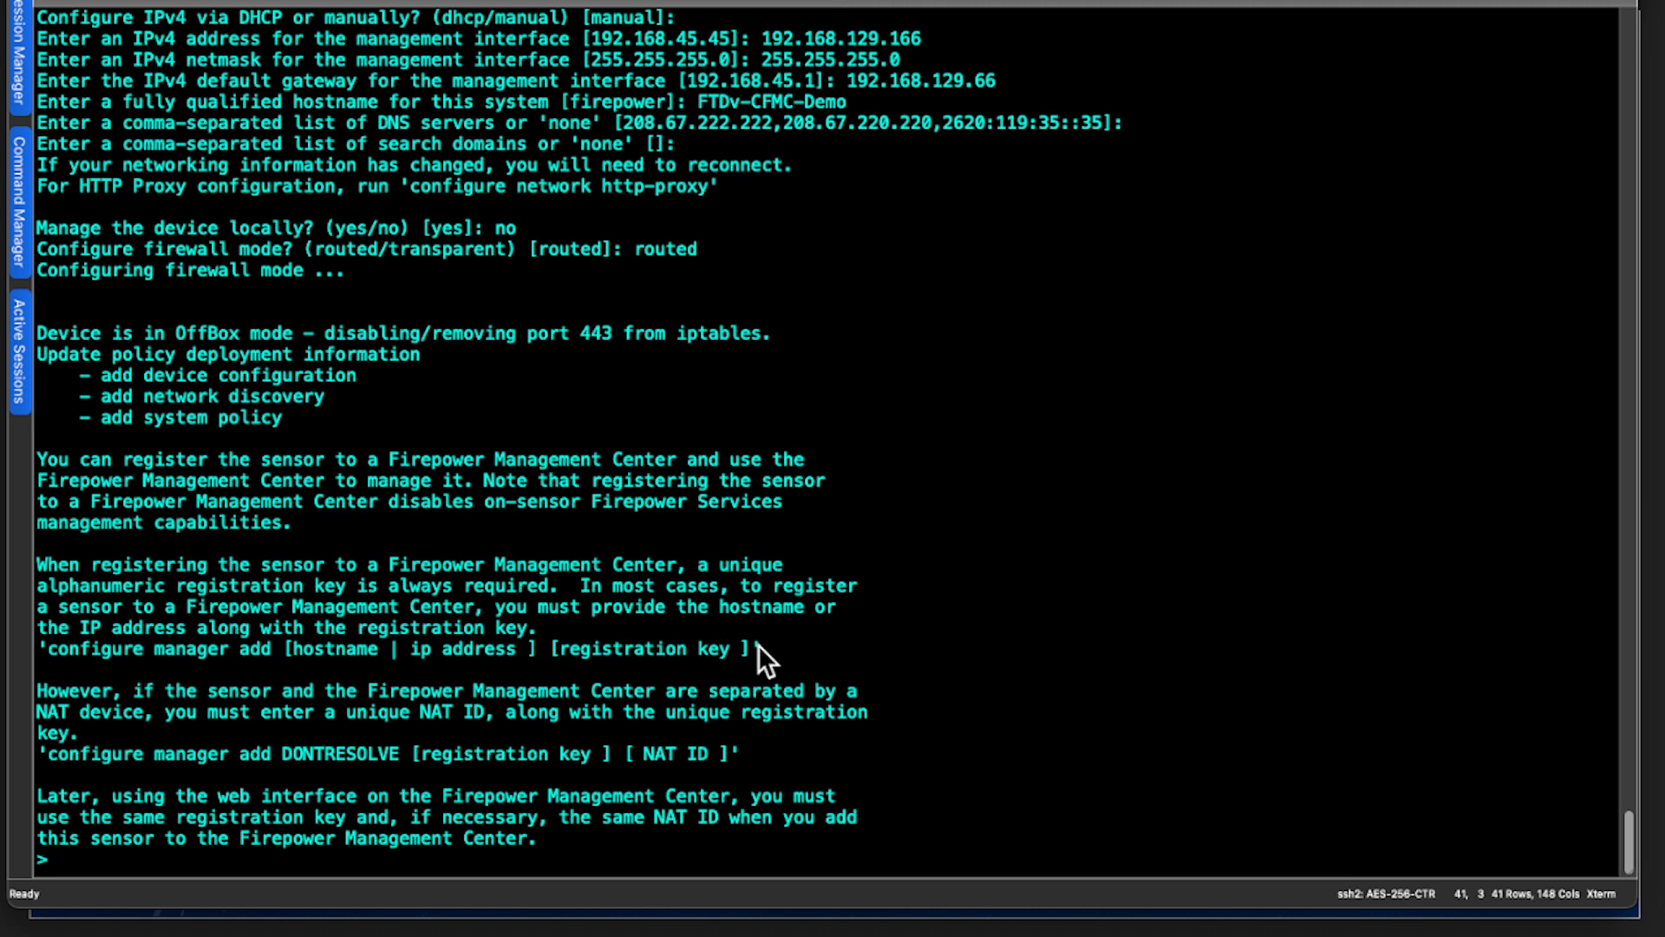
left_click_drag(763, 646, 33, 652)
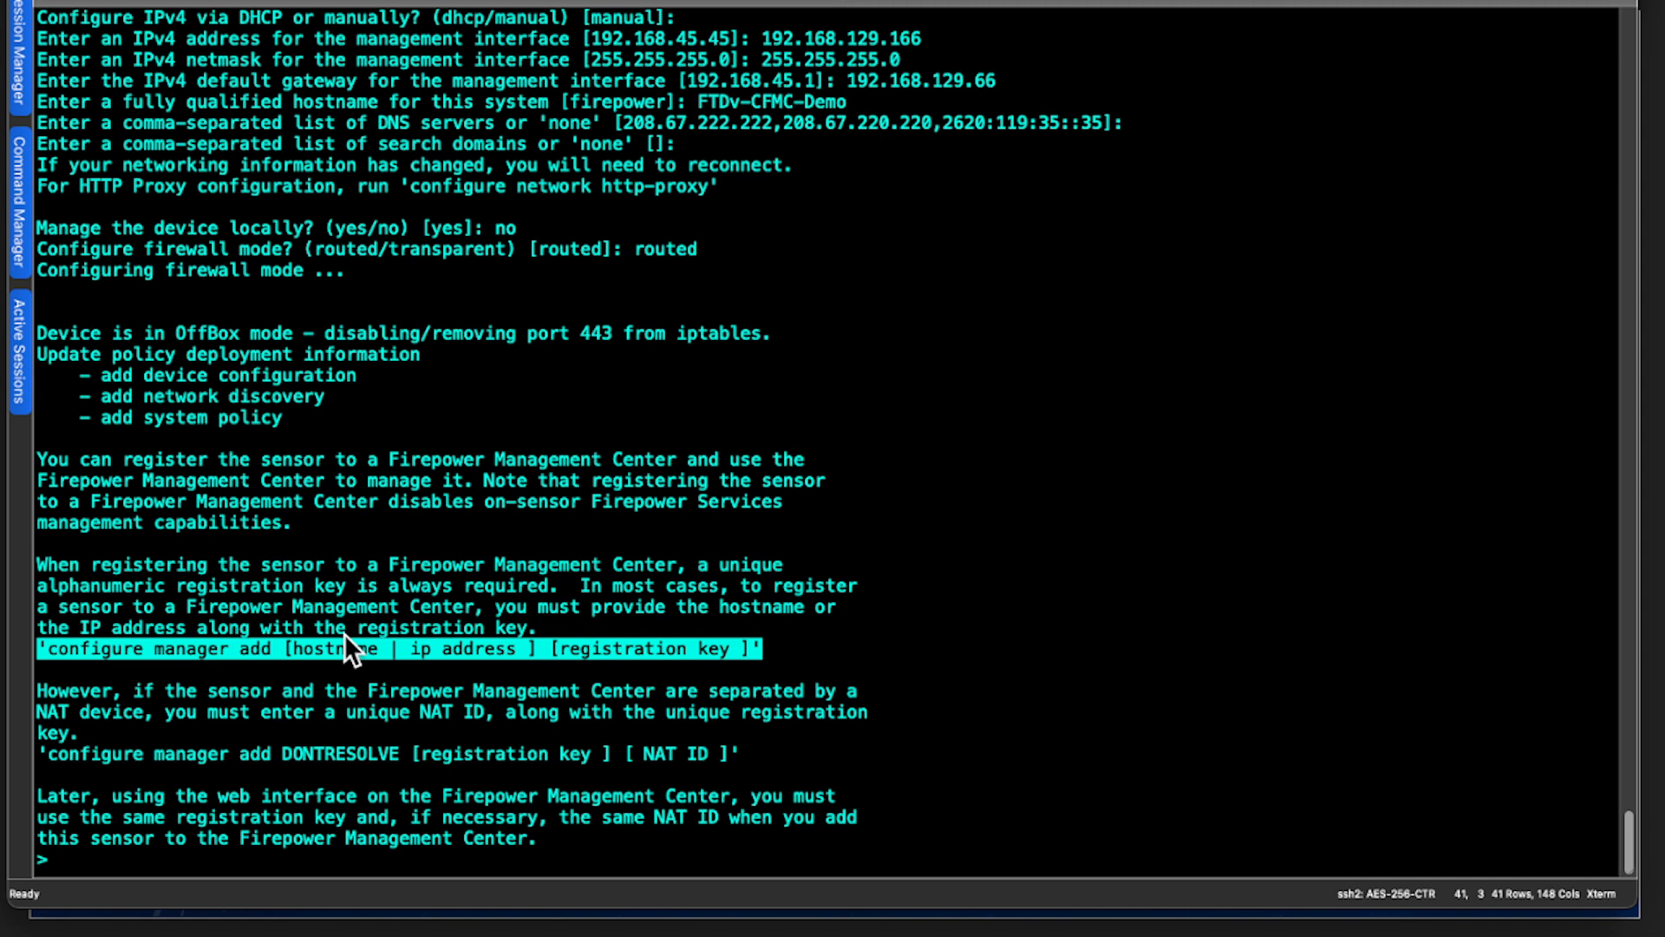
left_click(394, 709)
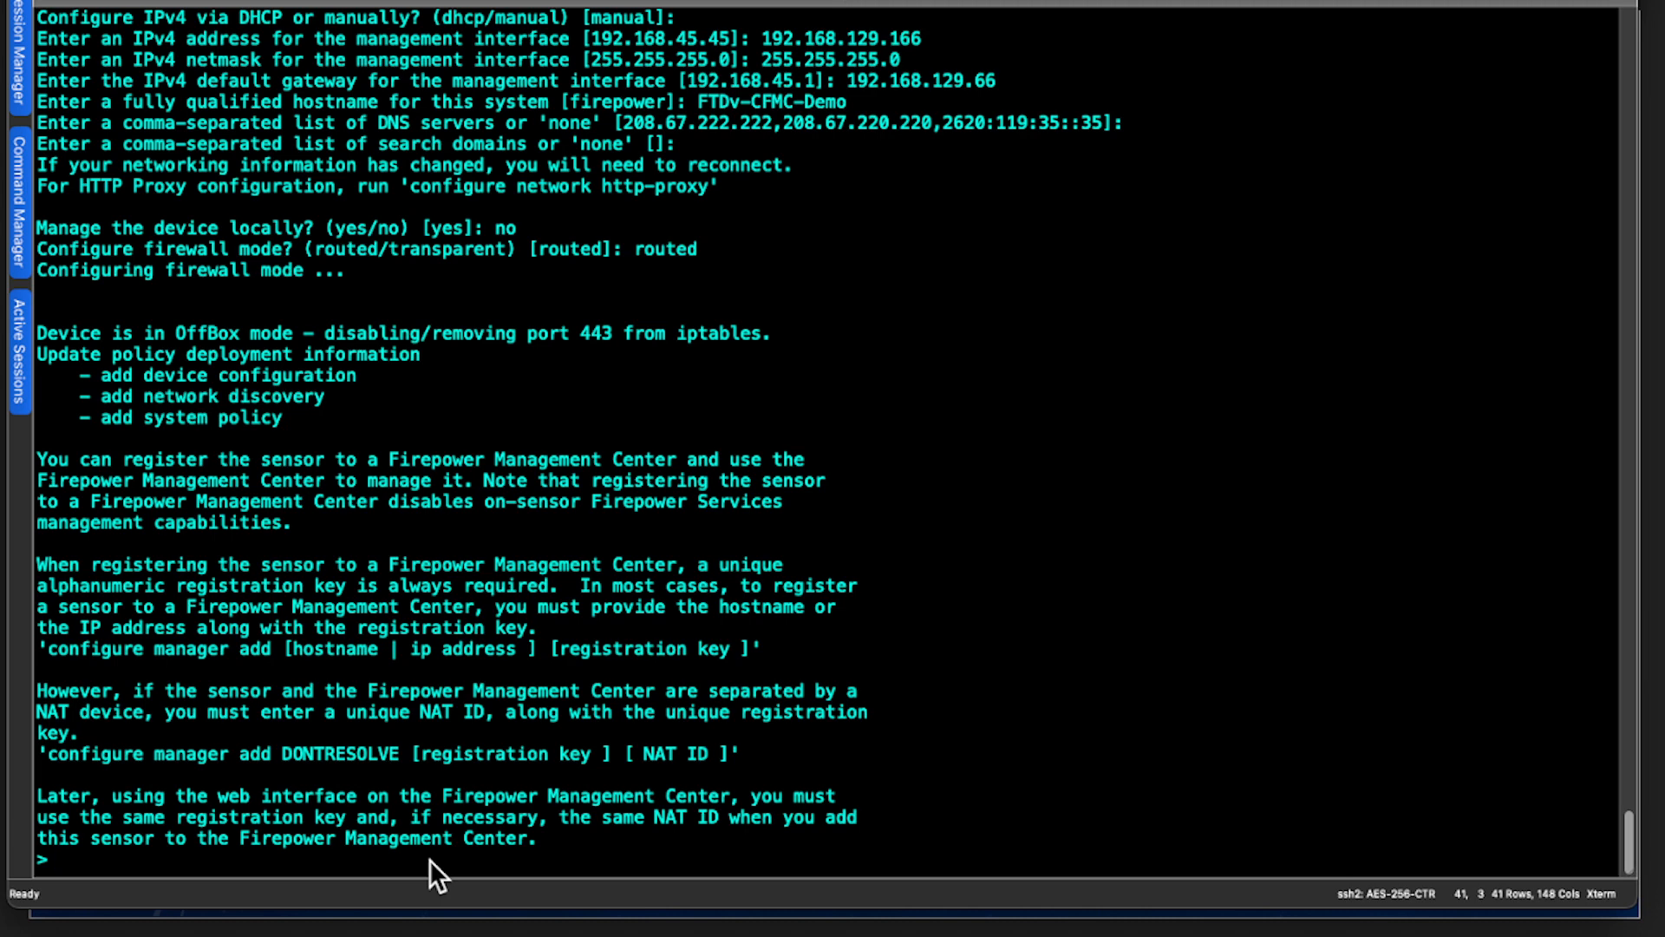
key("Return")
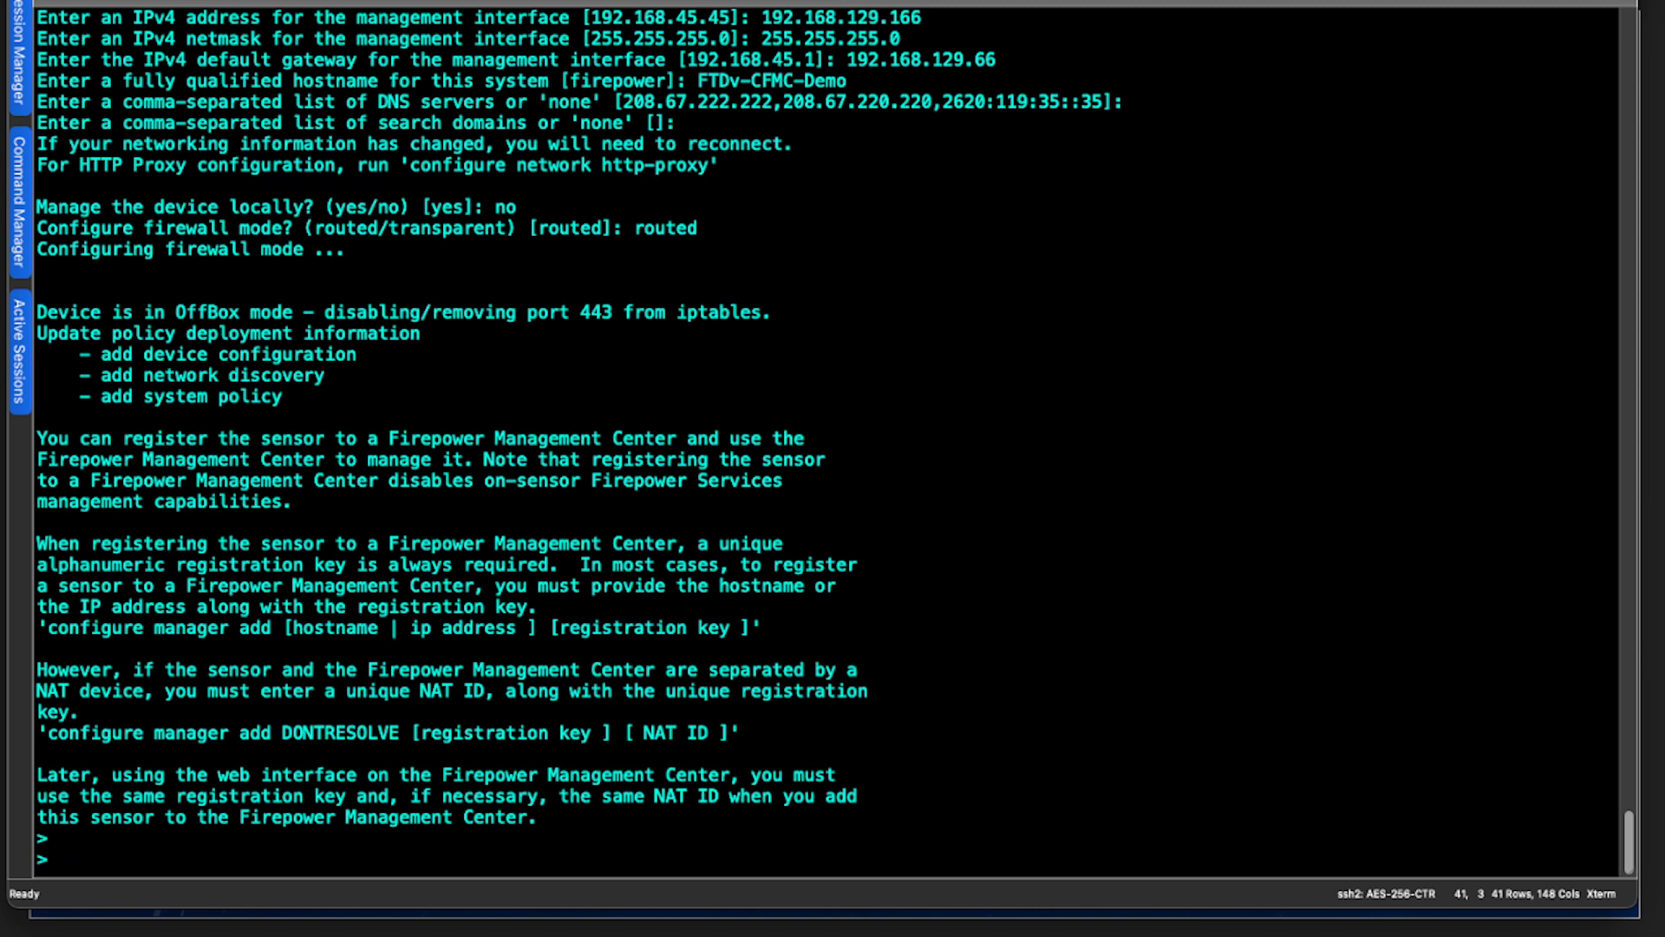
Run the command configure network management-data-interface
type("configu")
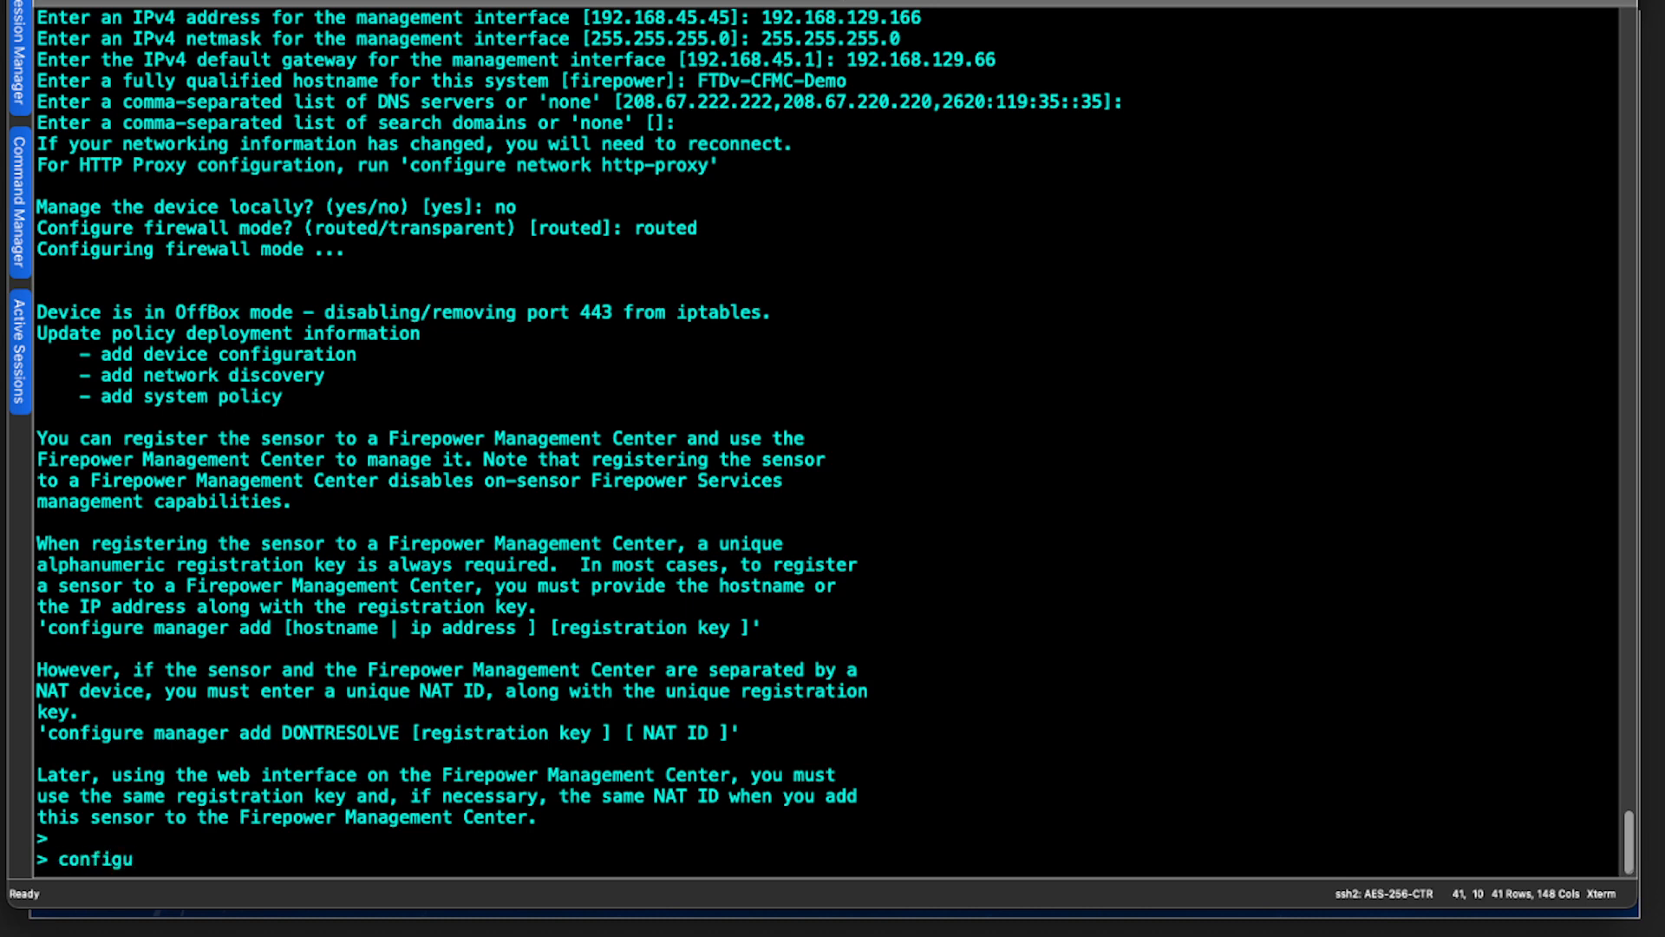
type("re network")
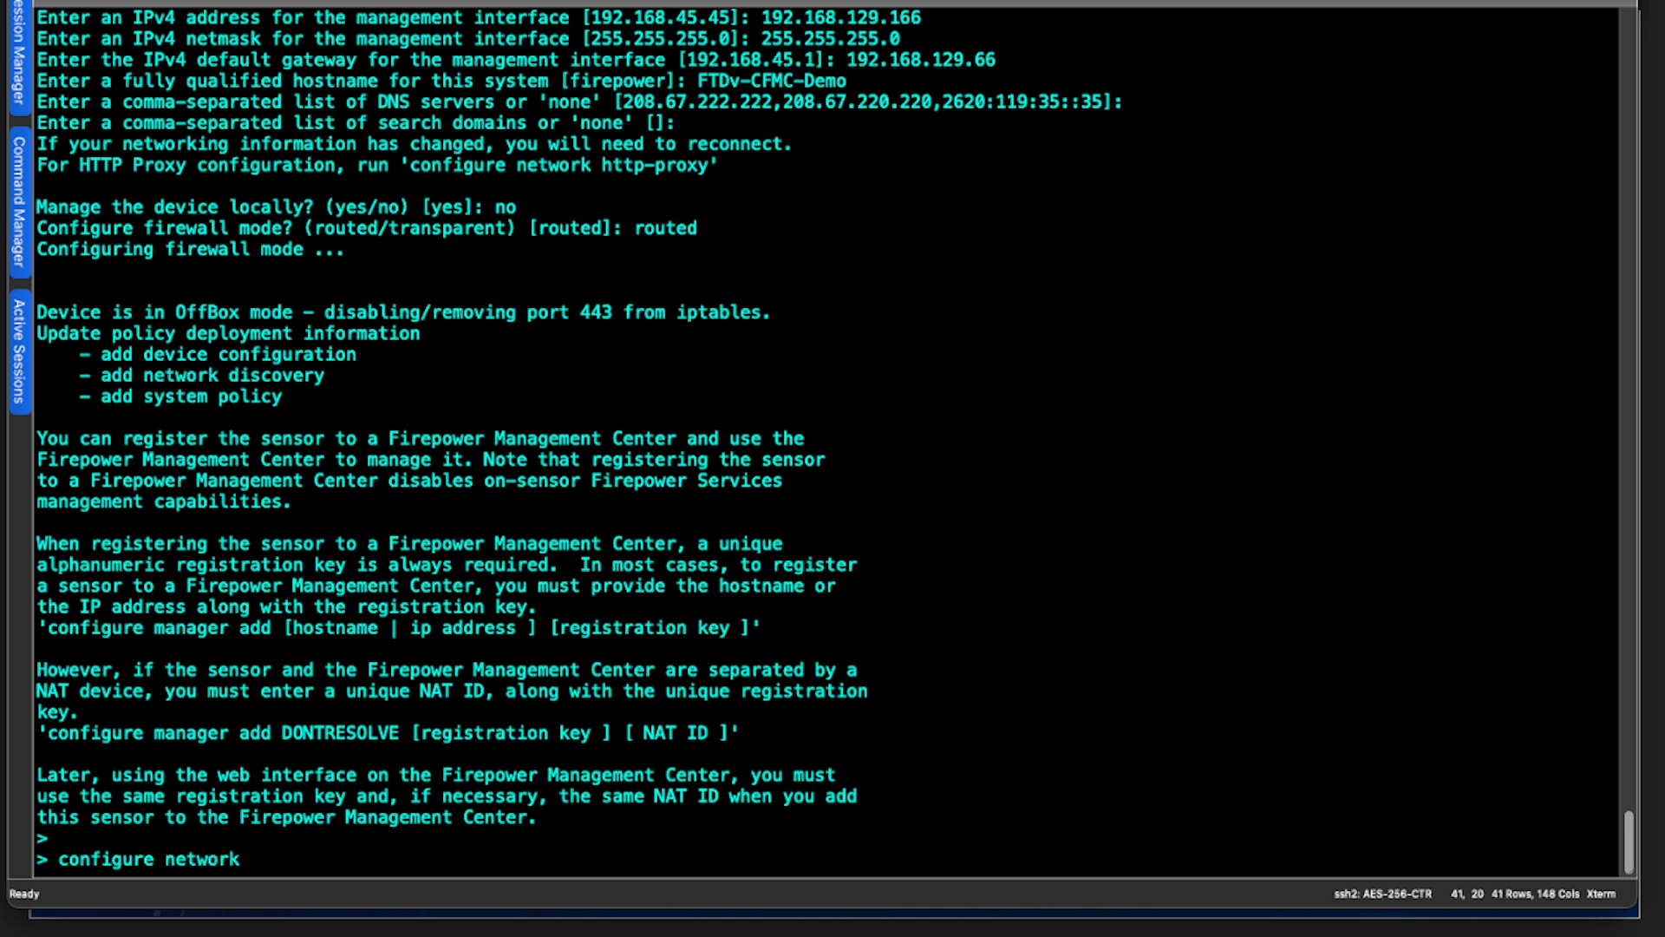
type(" management")
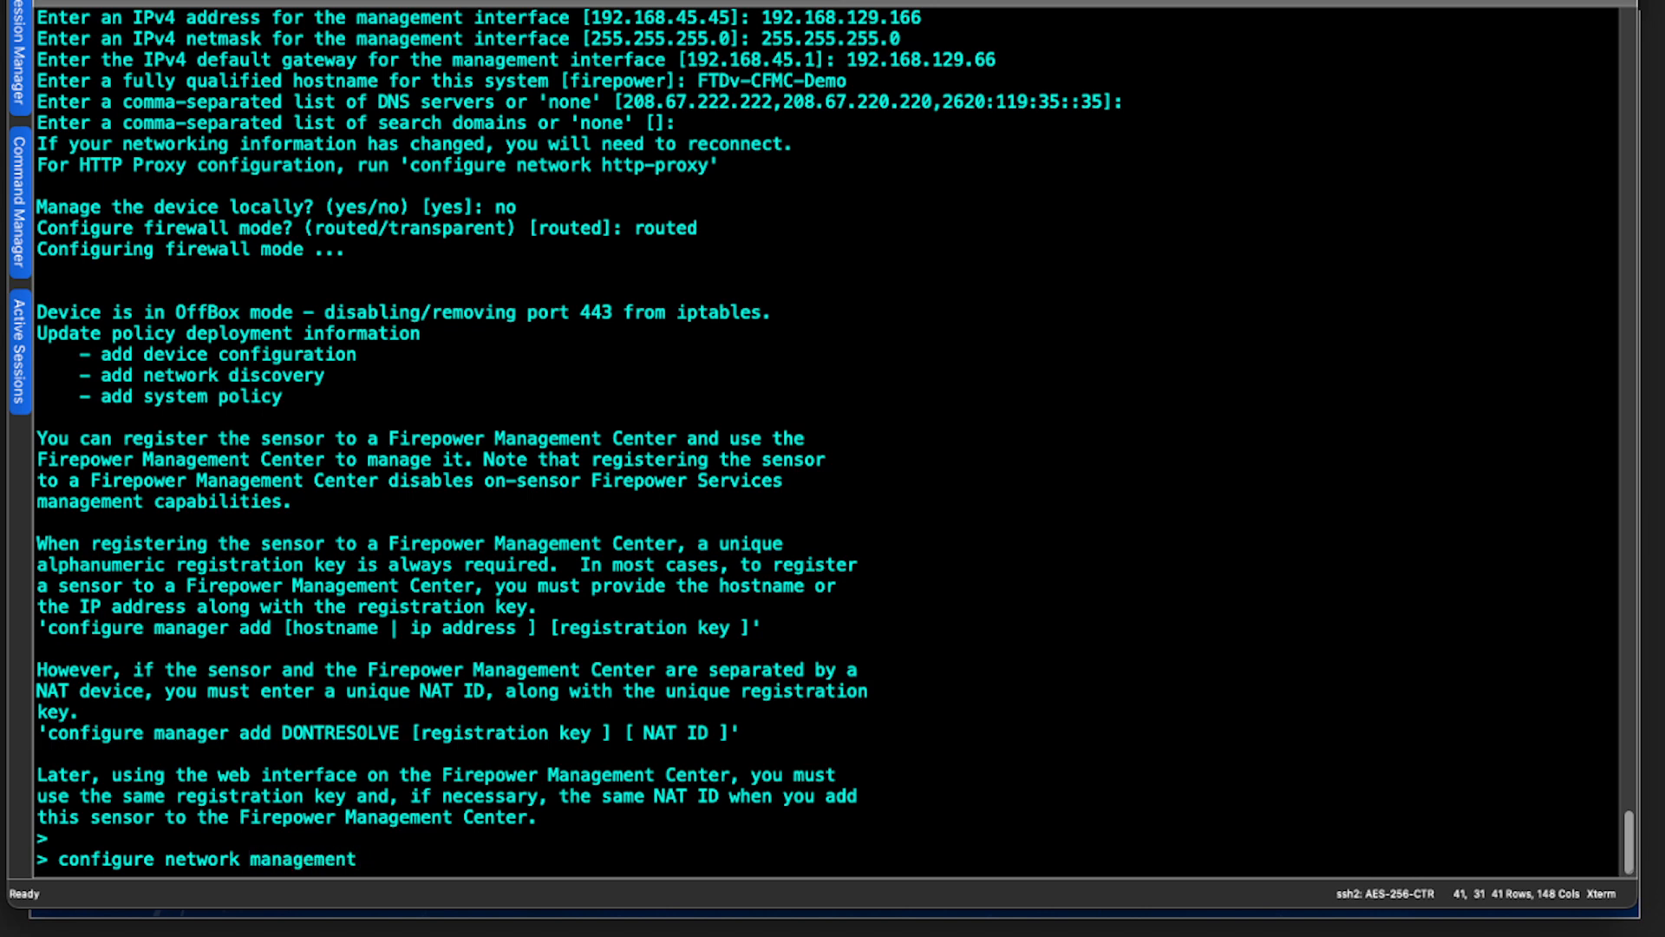
type("-d")
key("Tab")
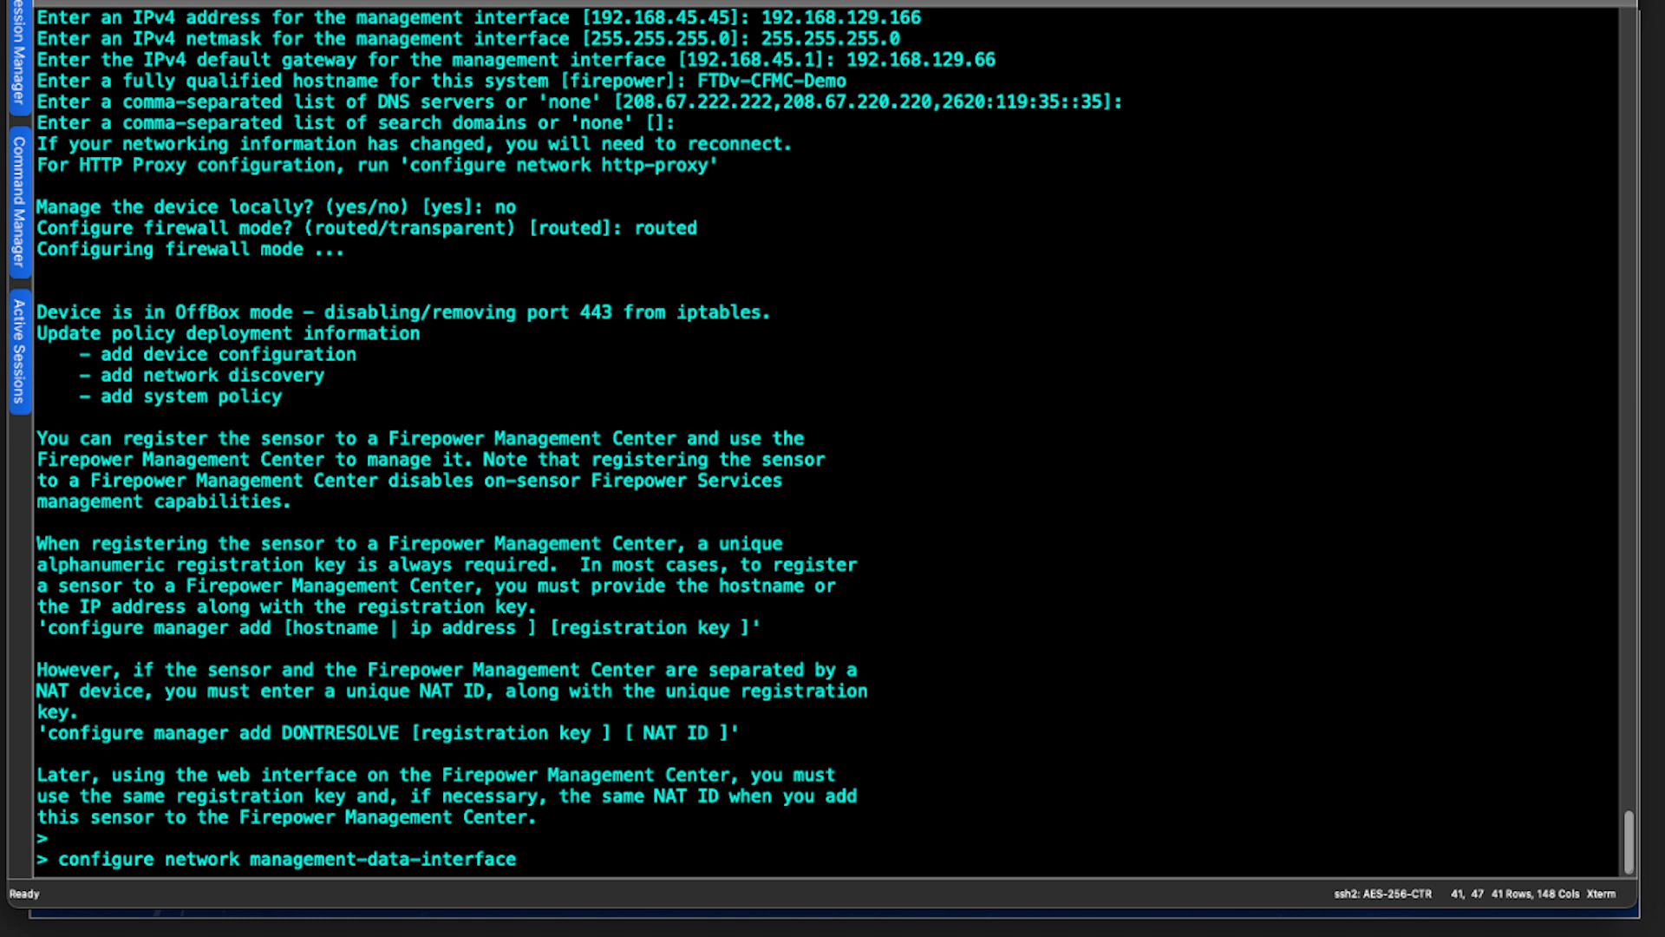
key("Return")
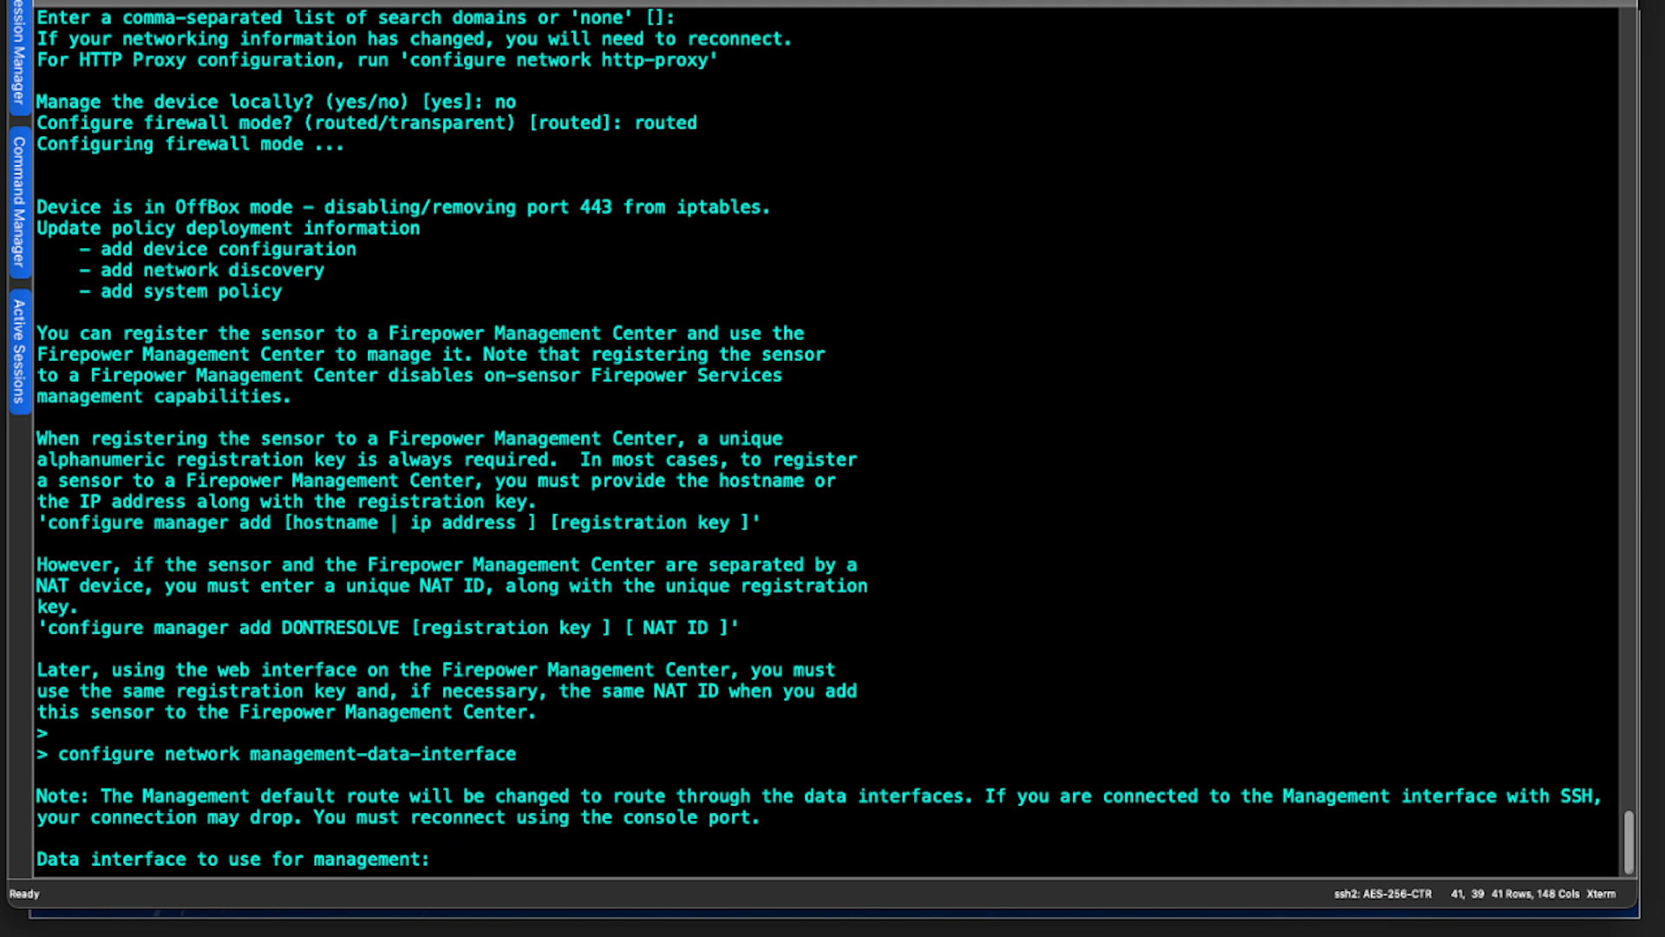
Use GigabitEthernet0/0 as the management data interface, keeping the default name outside and choosing manual IP addressing
type("GigabitEthernet")
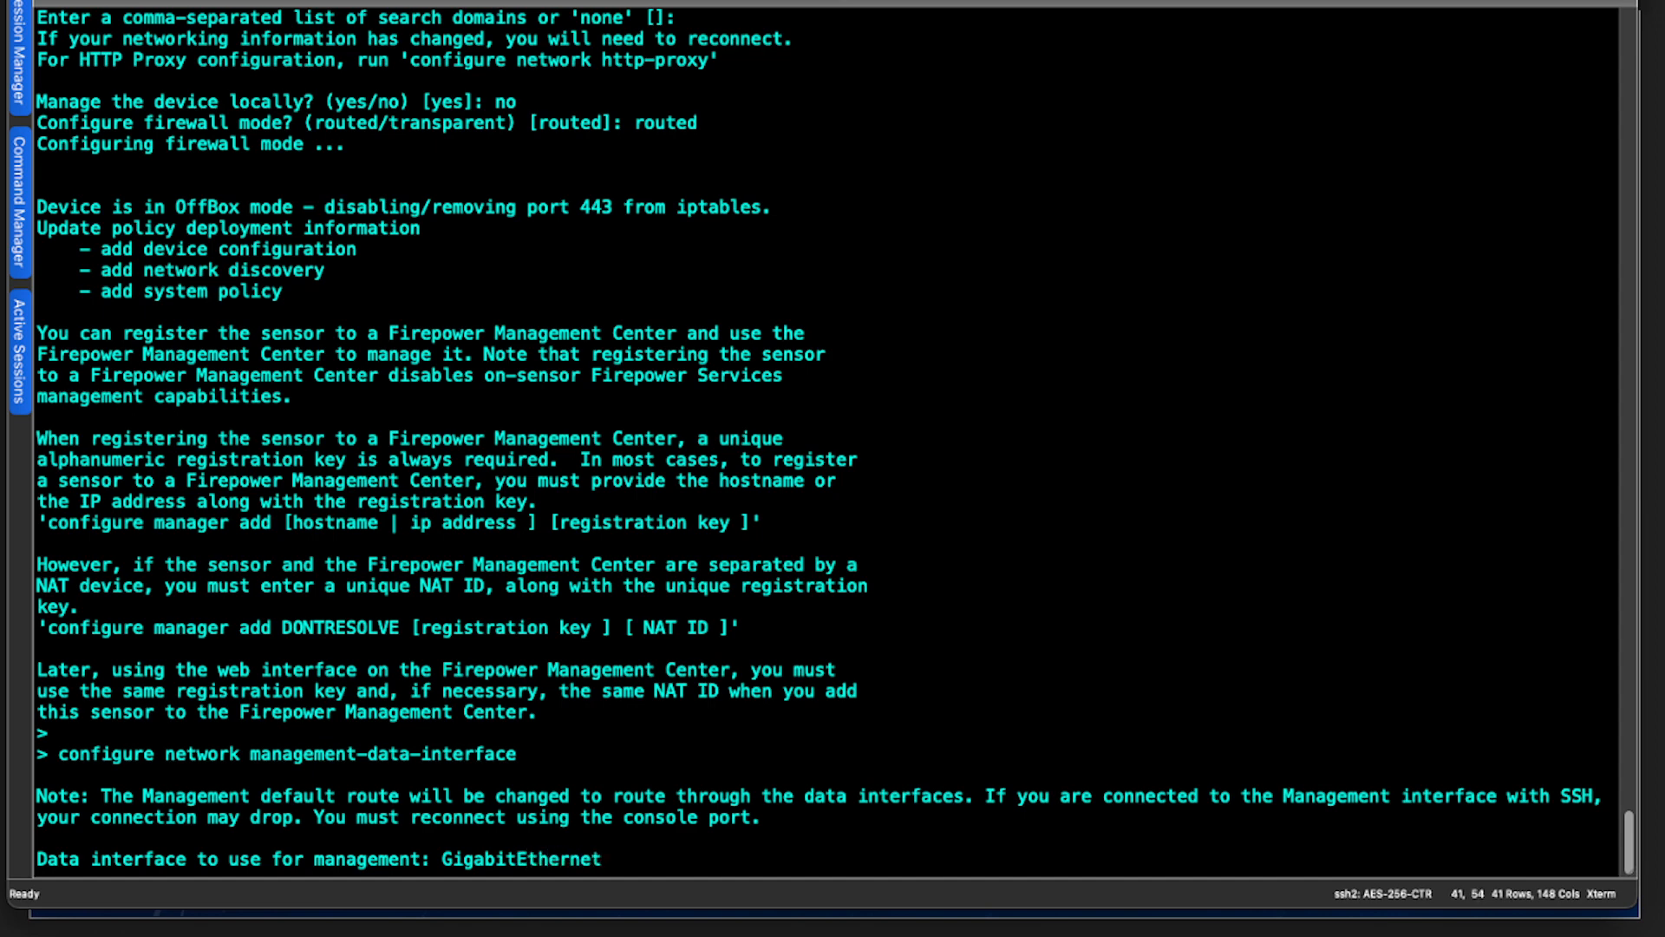
type("0/0")
key("Return")
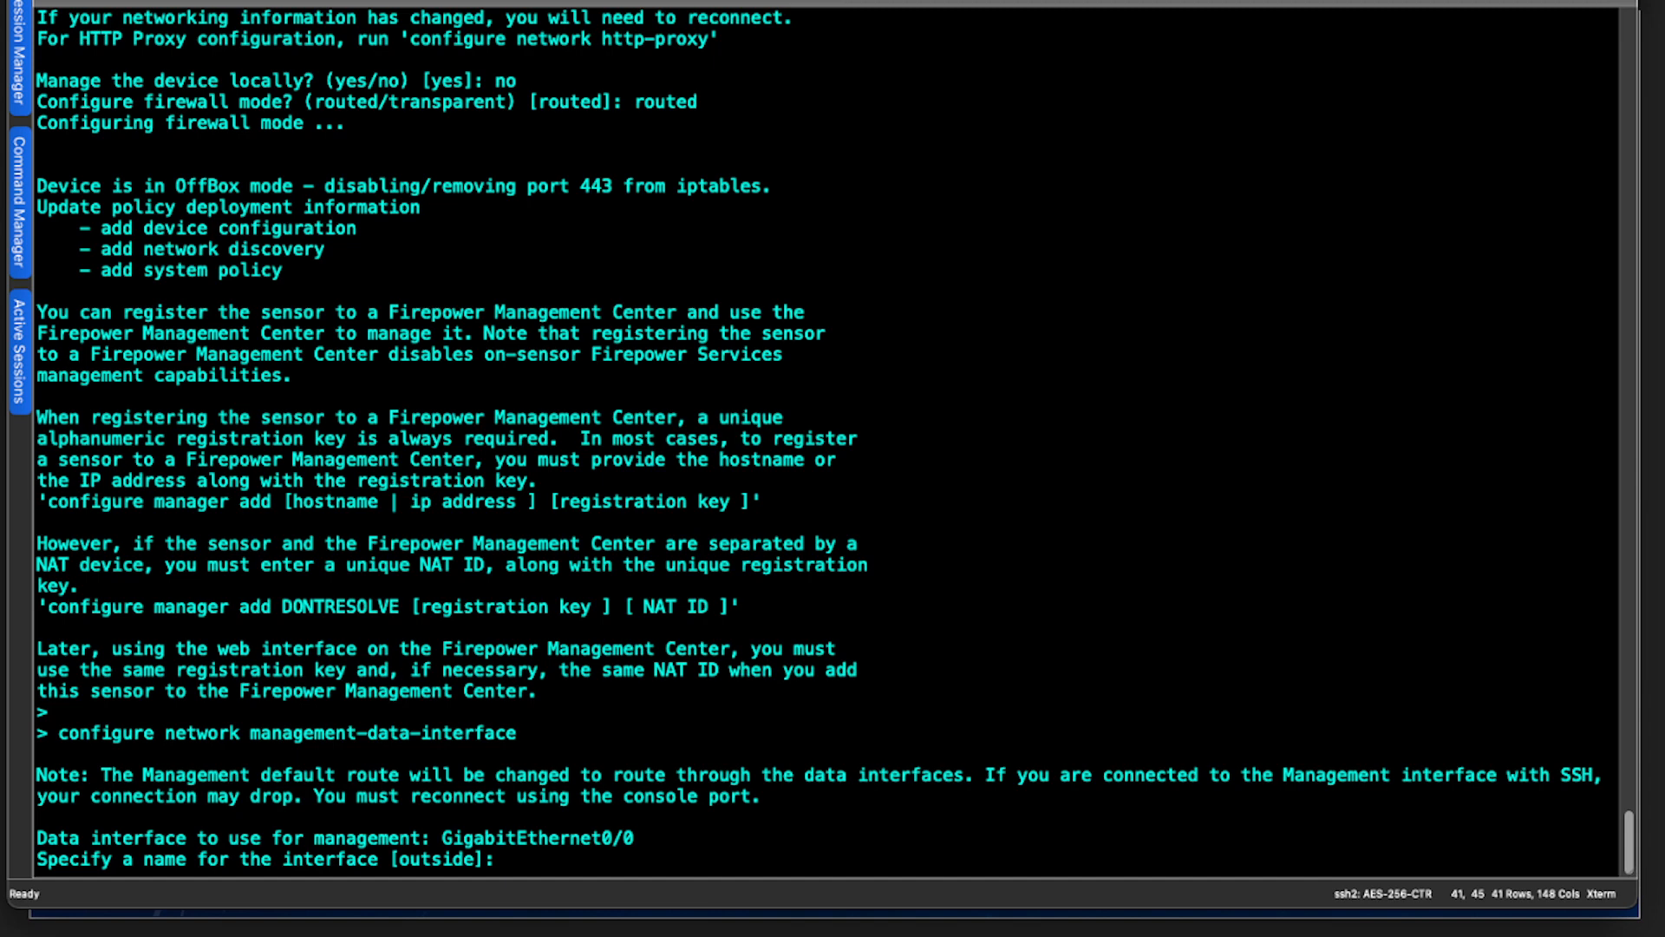
key("Return")
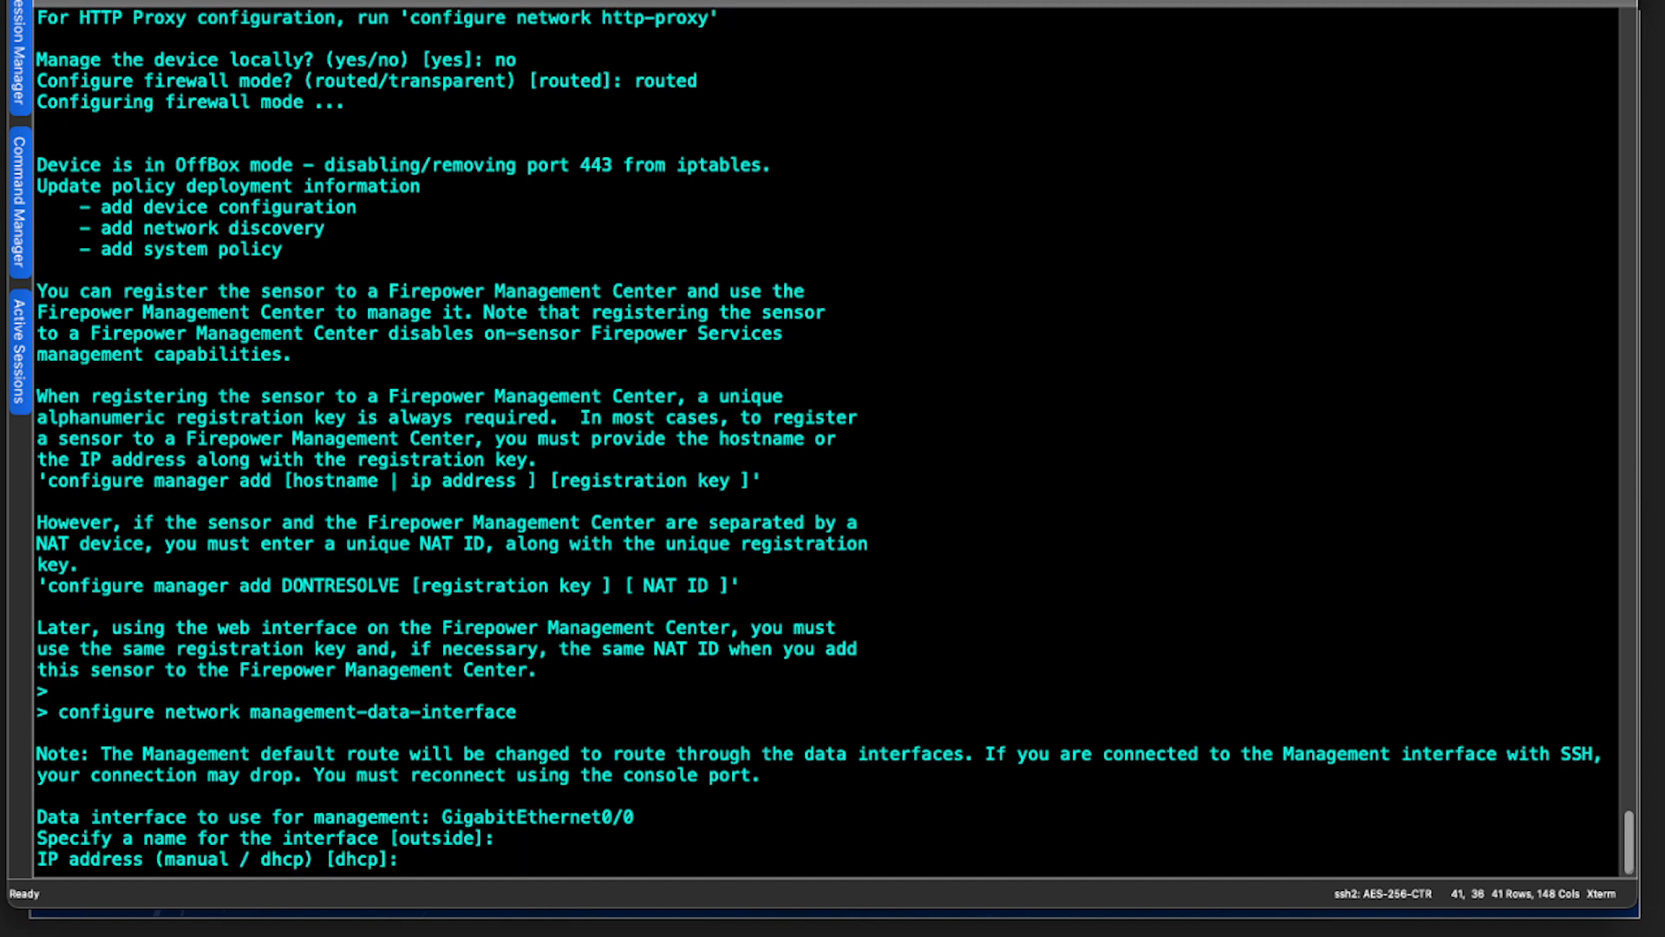
type("manual")
key("Return")
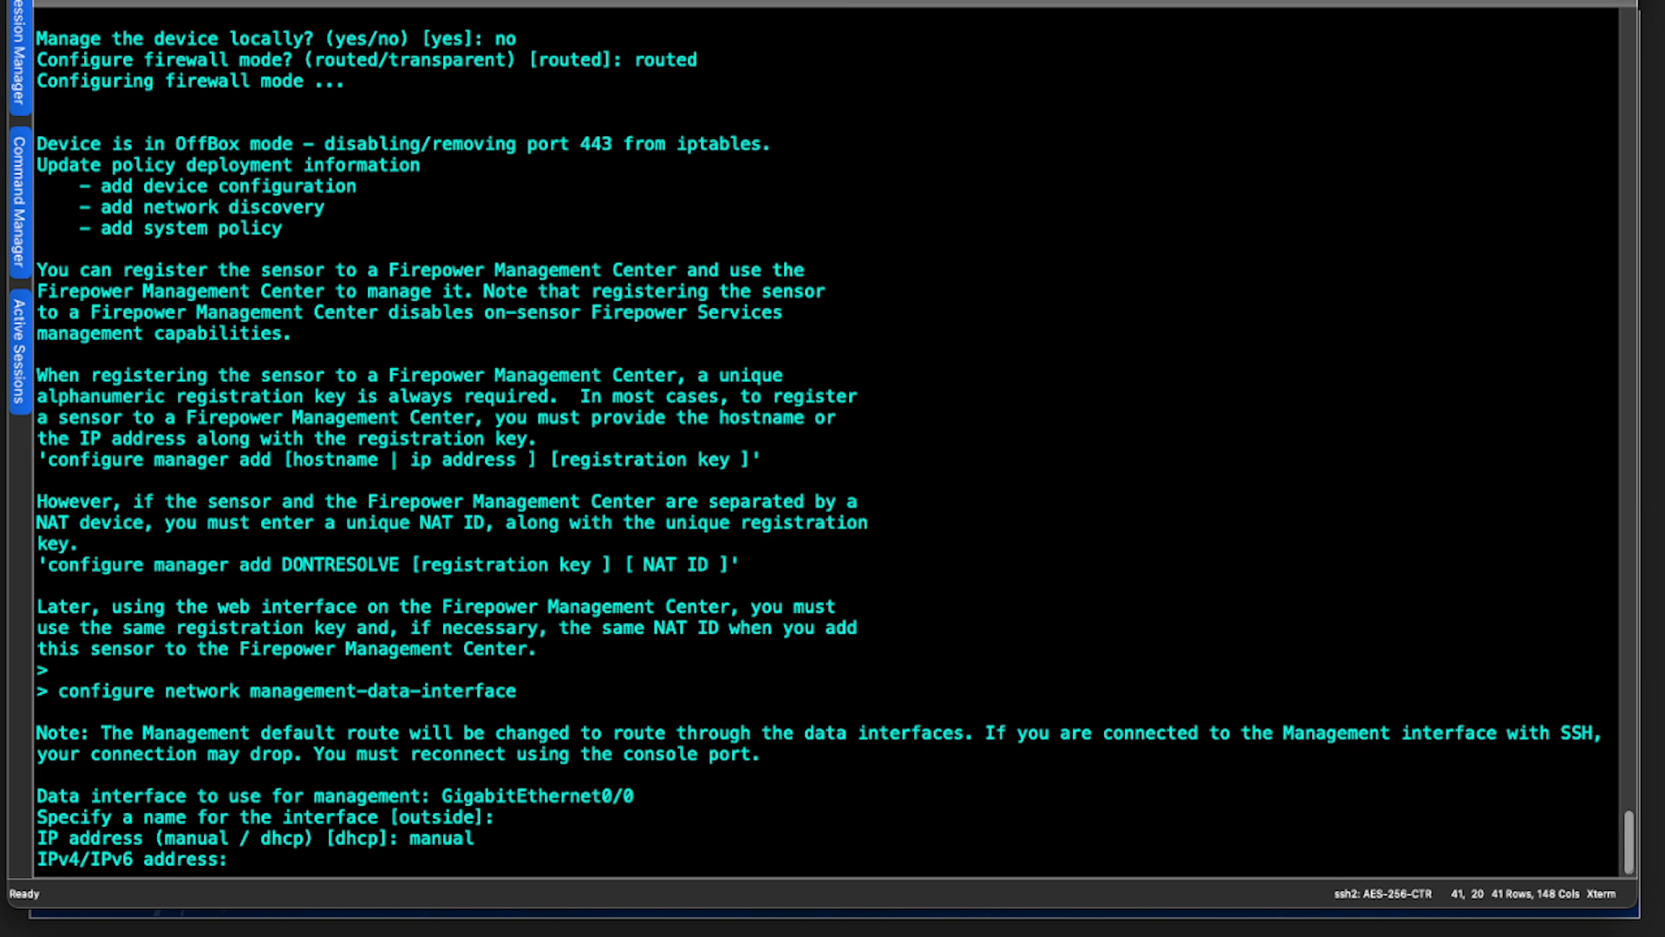
Set the outside data interface's IP address to 5.189.191.66 and its netmask to 255.255.255.0
type("5.189.191.66")
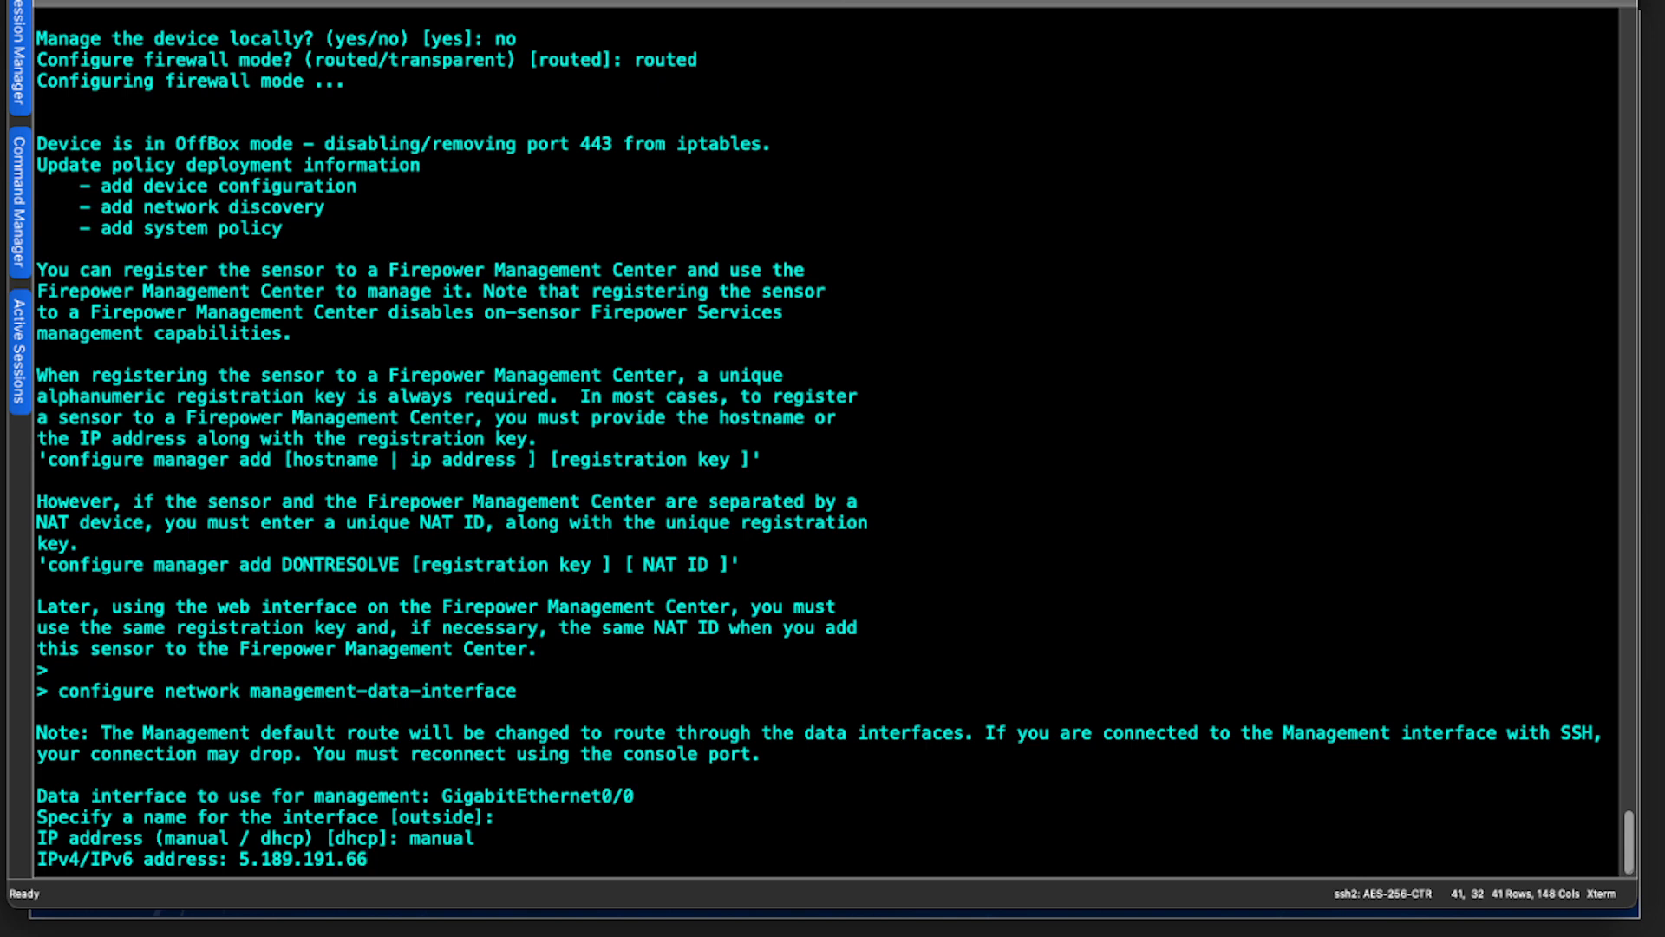
key("Return")
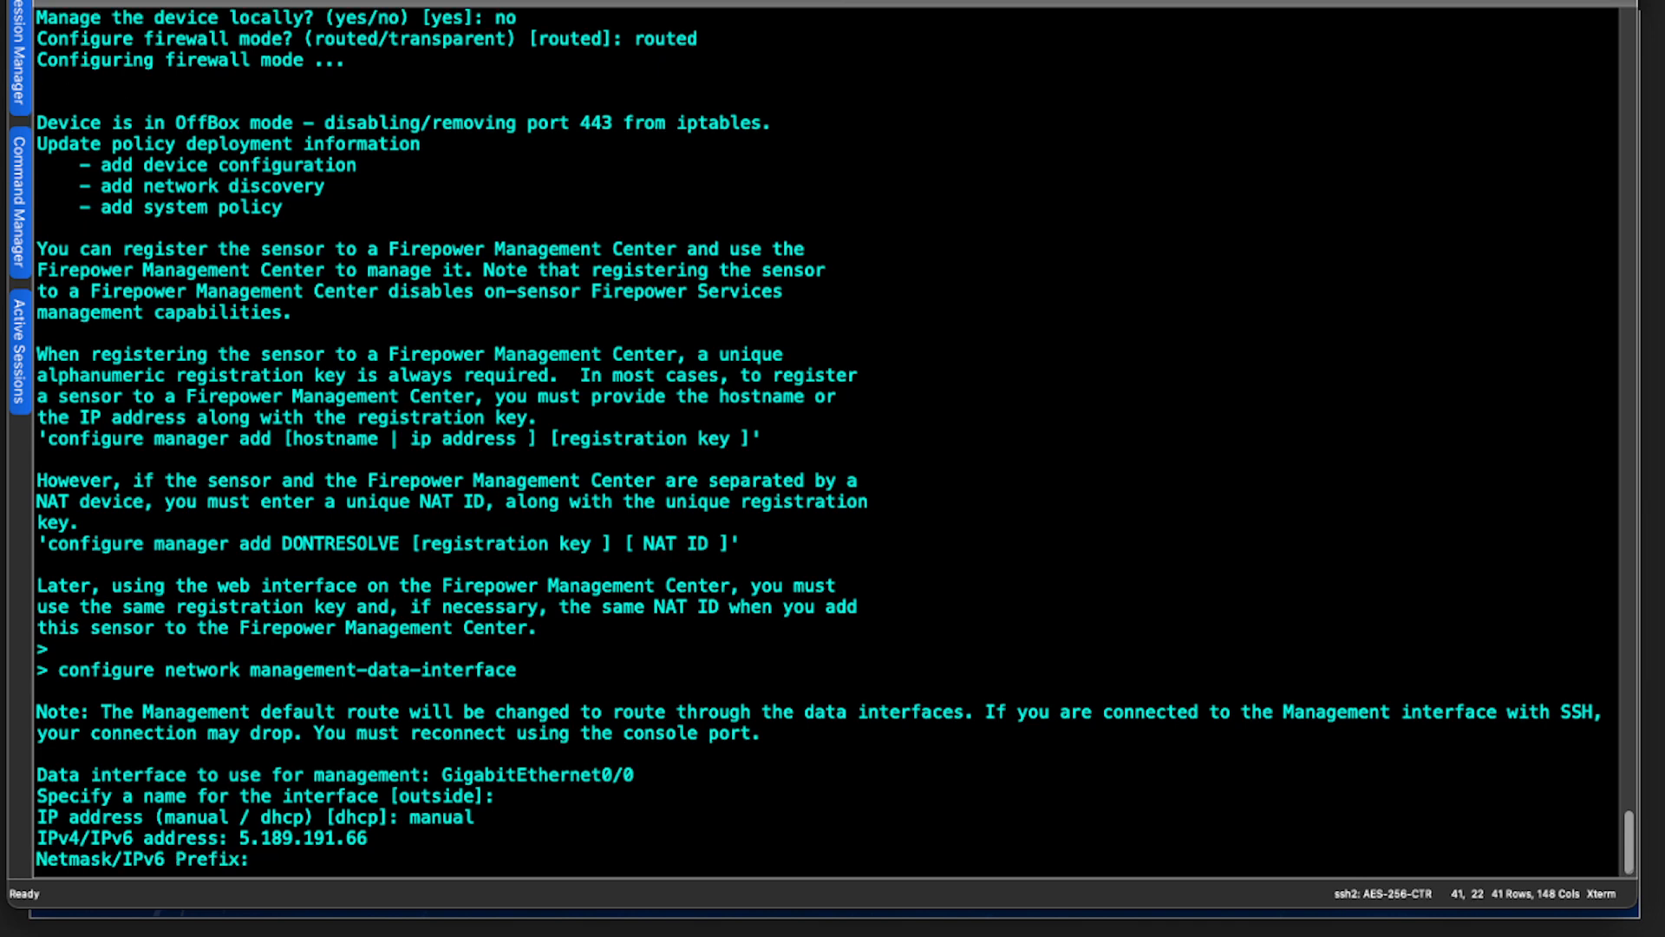
type("255.255.2")
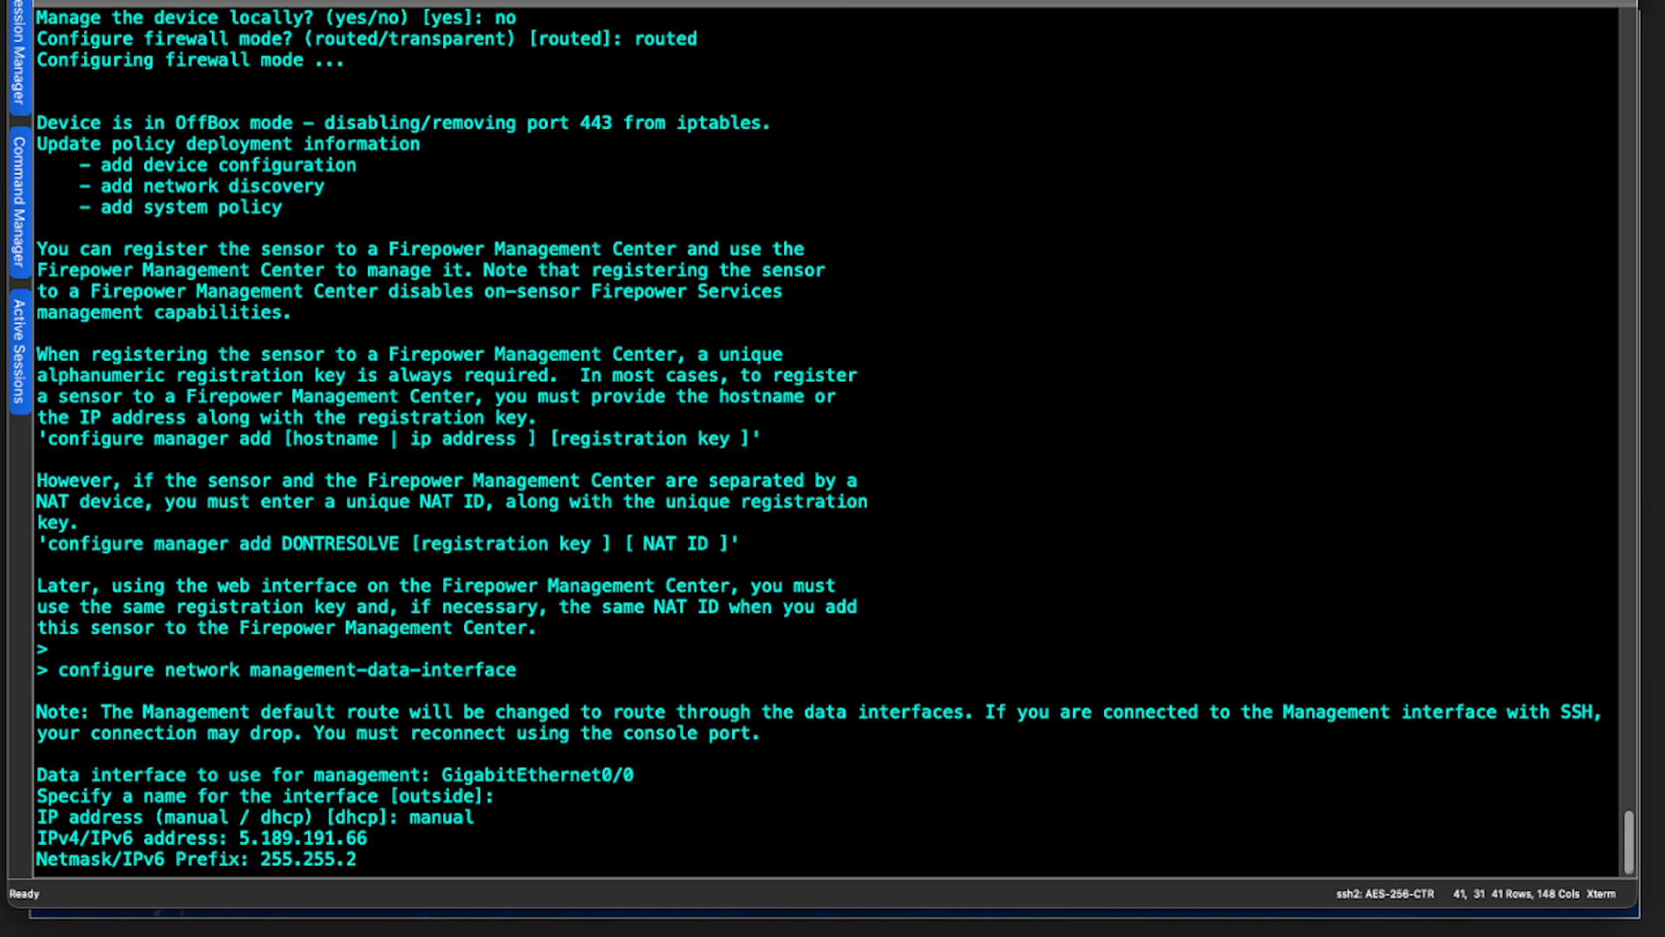
type("55.0")
key("Return")
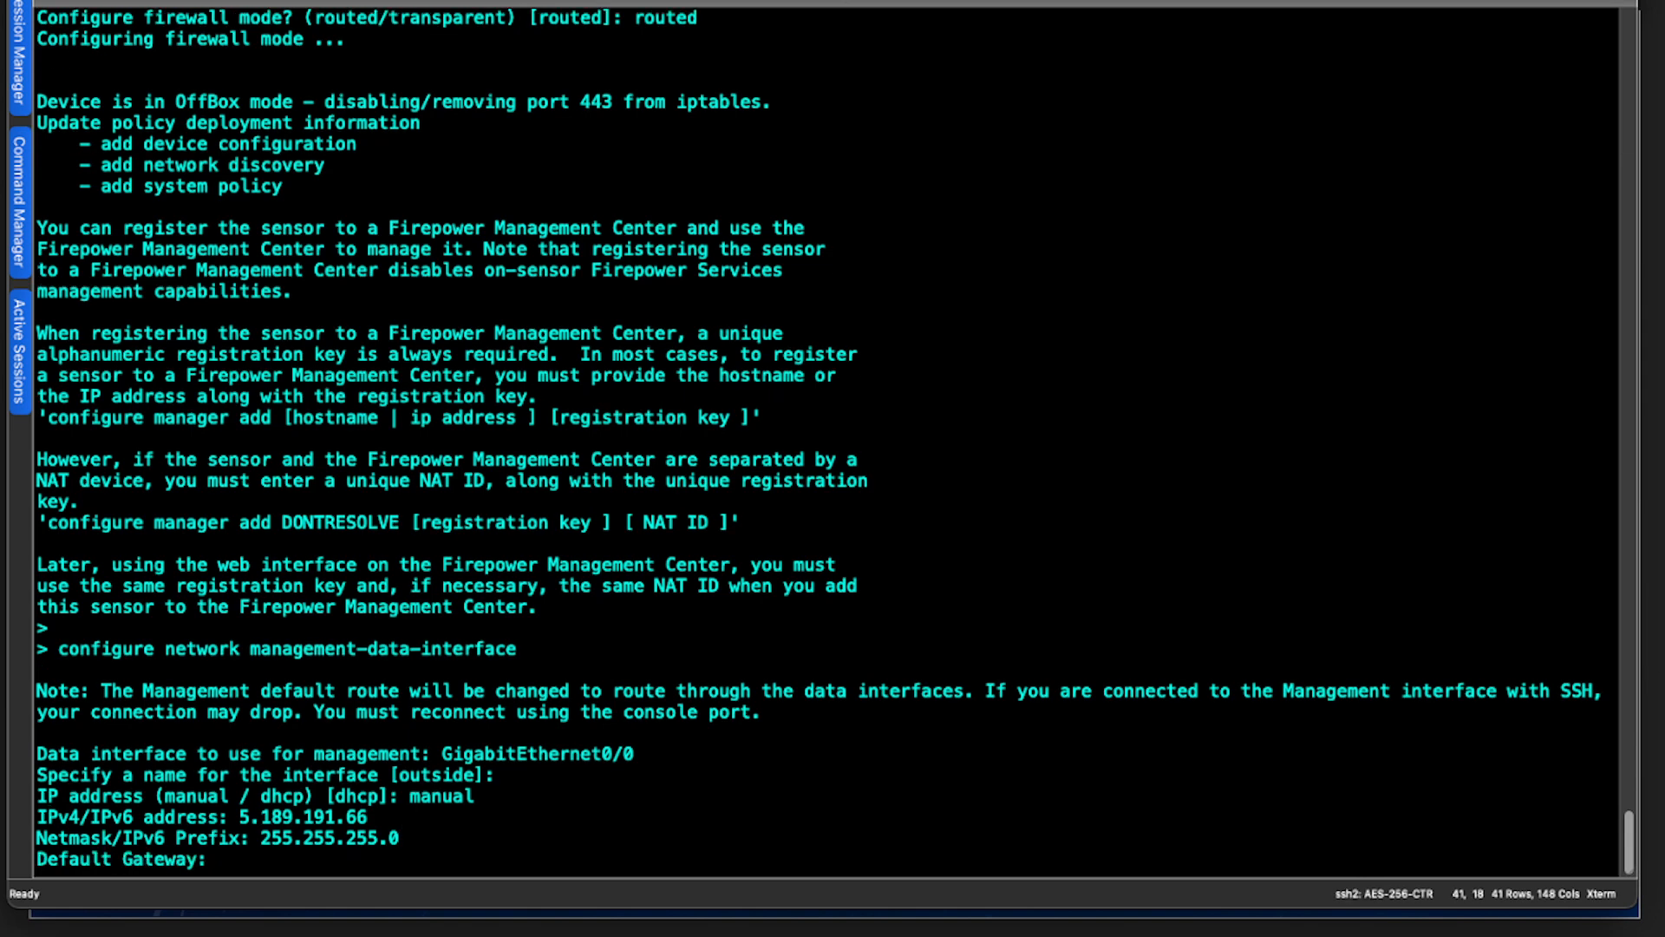
Set the data interface's default gateway to 5.189.191.1, keeping the default DNS servers and no DDNS server update URL
type("5.189.19")
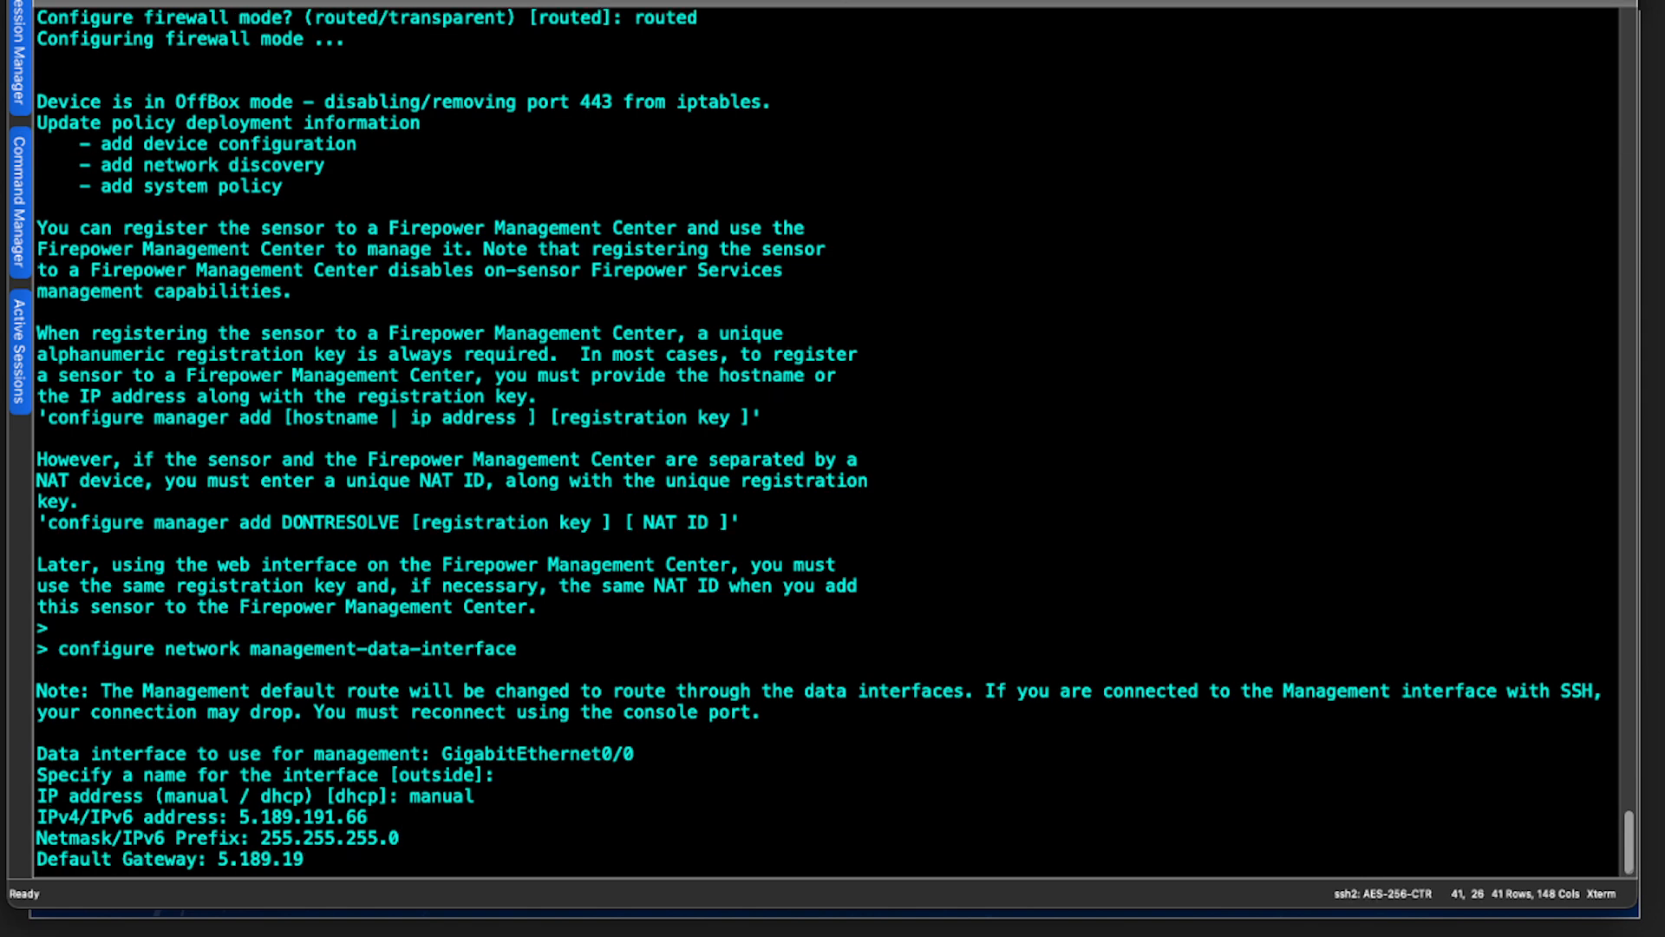
type("1.1")
key("Return")
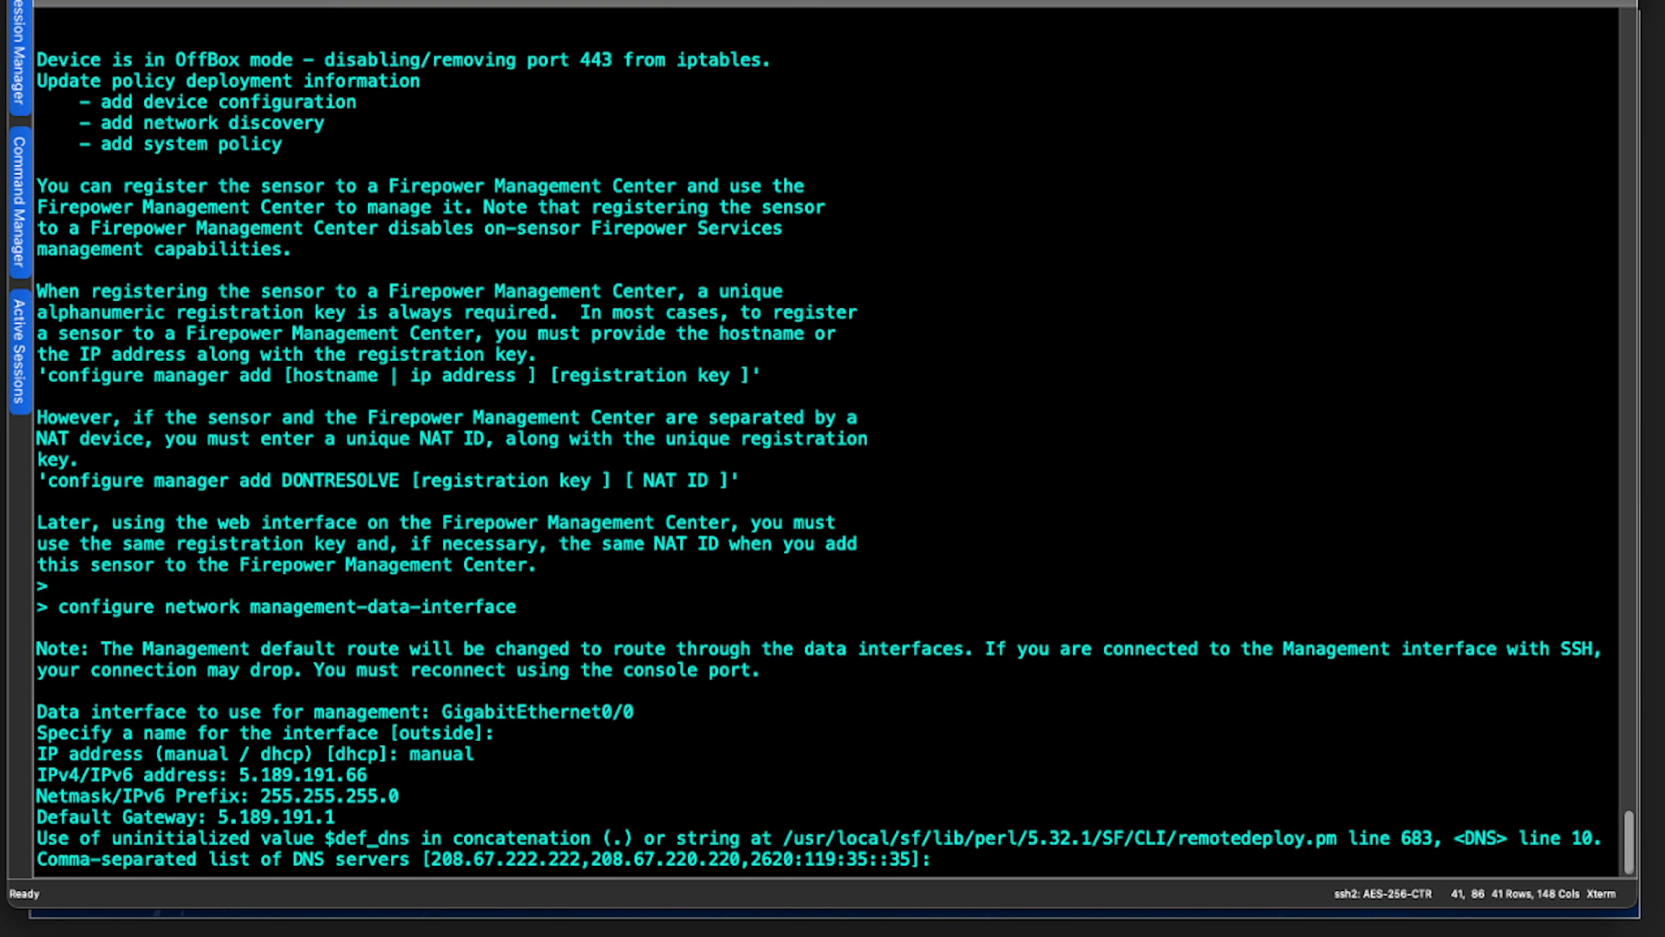
key("Return")
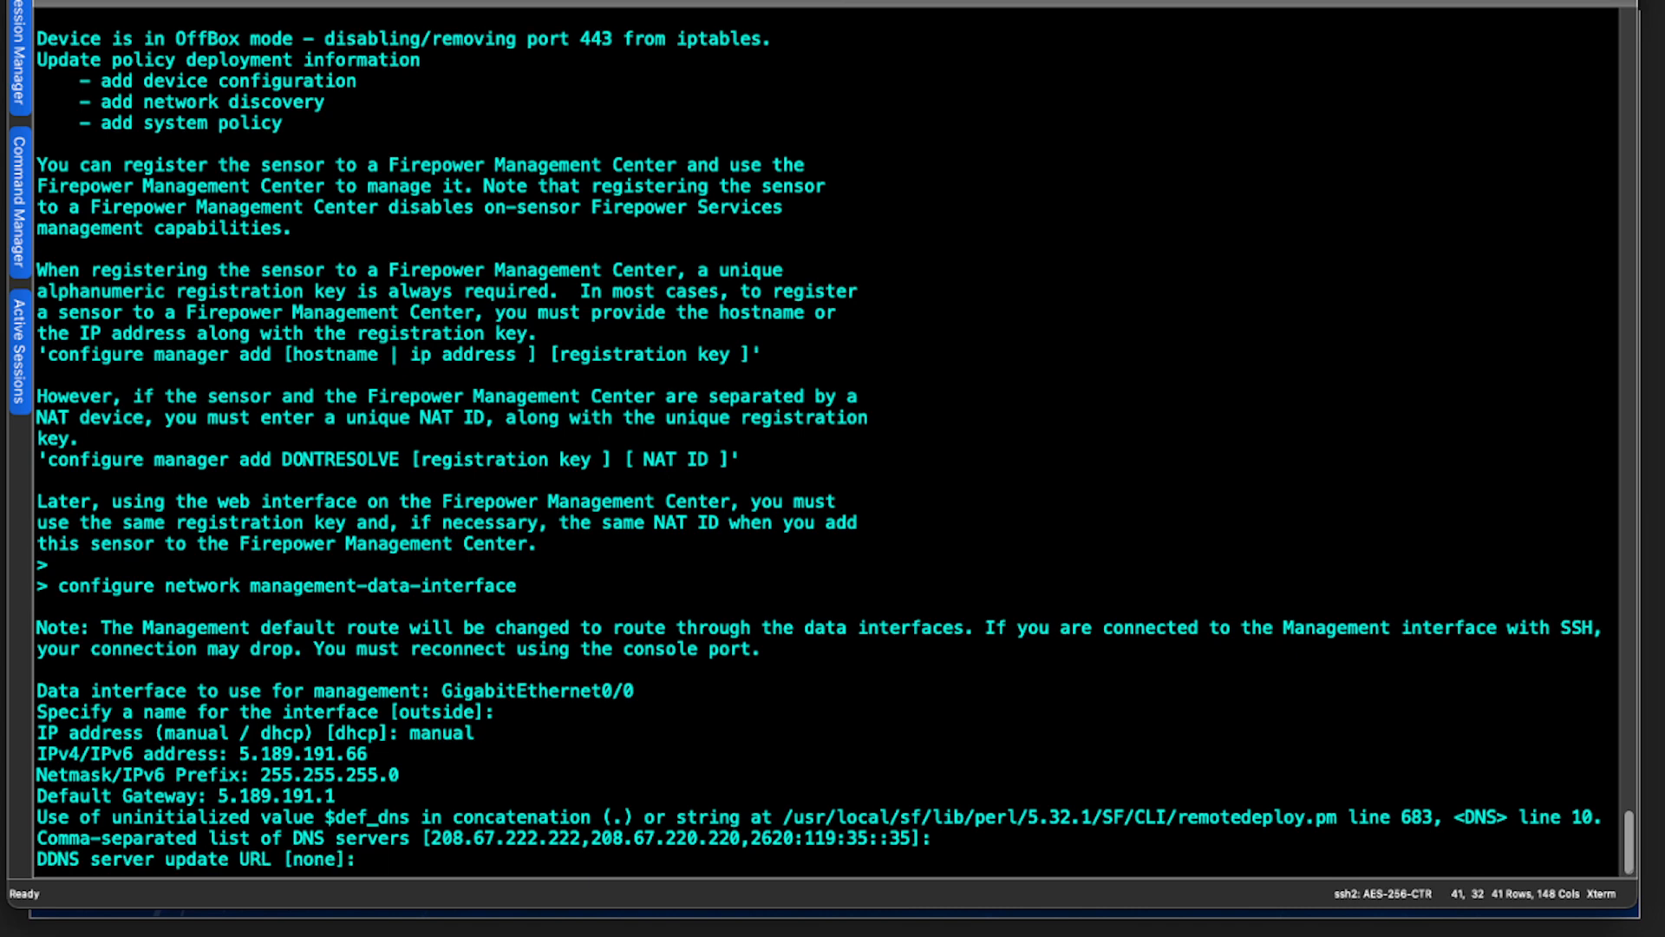
key("Return")
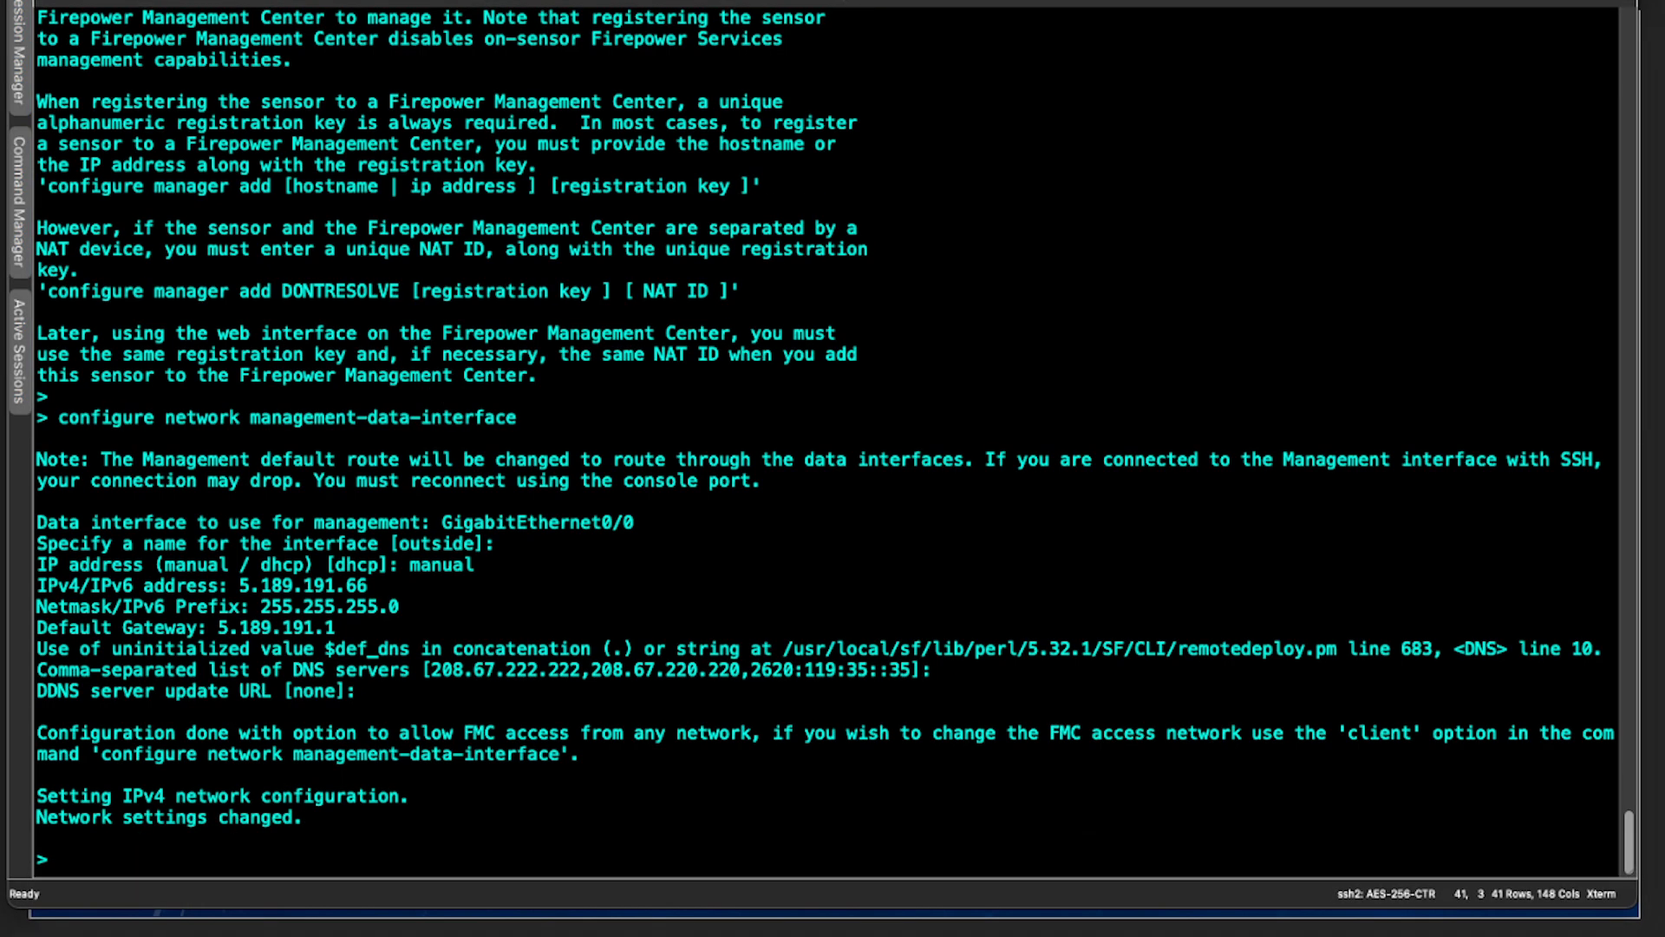
Run show network and examine the device's hostname, DNS servers, management port and IPv4 default route gateway
left_click(466, 840)
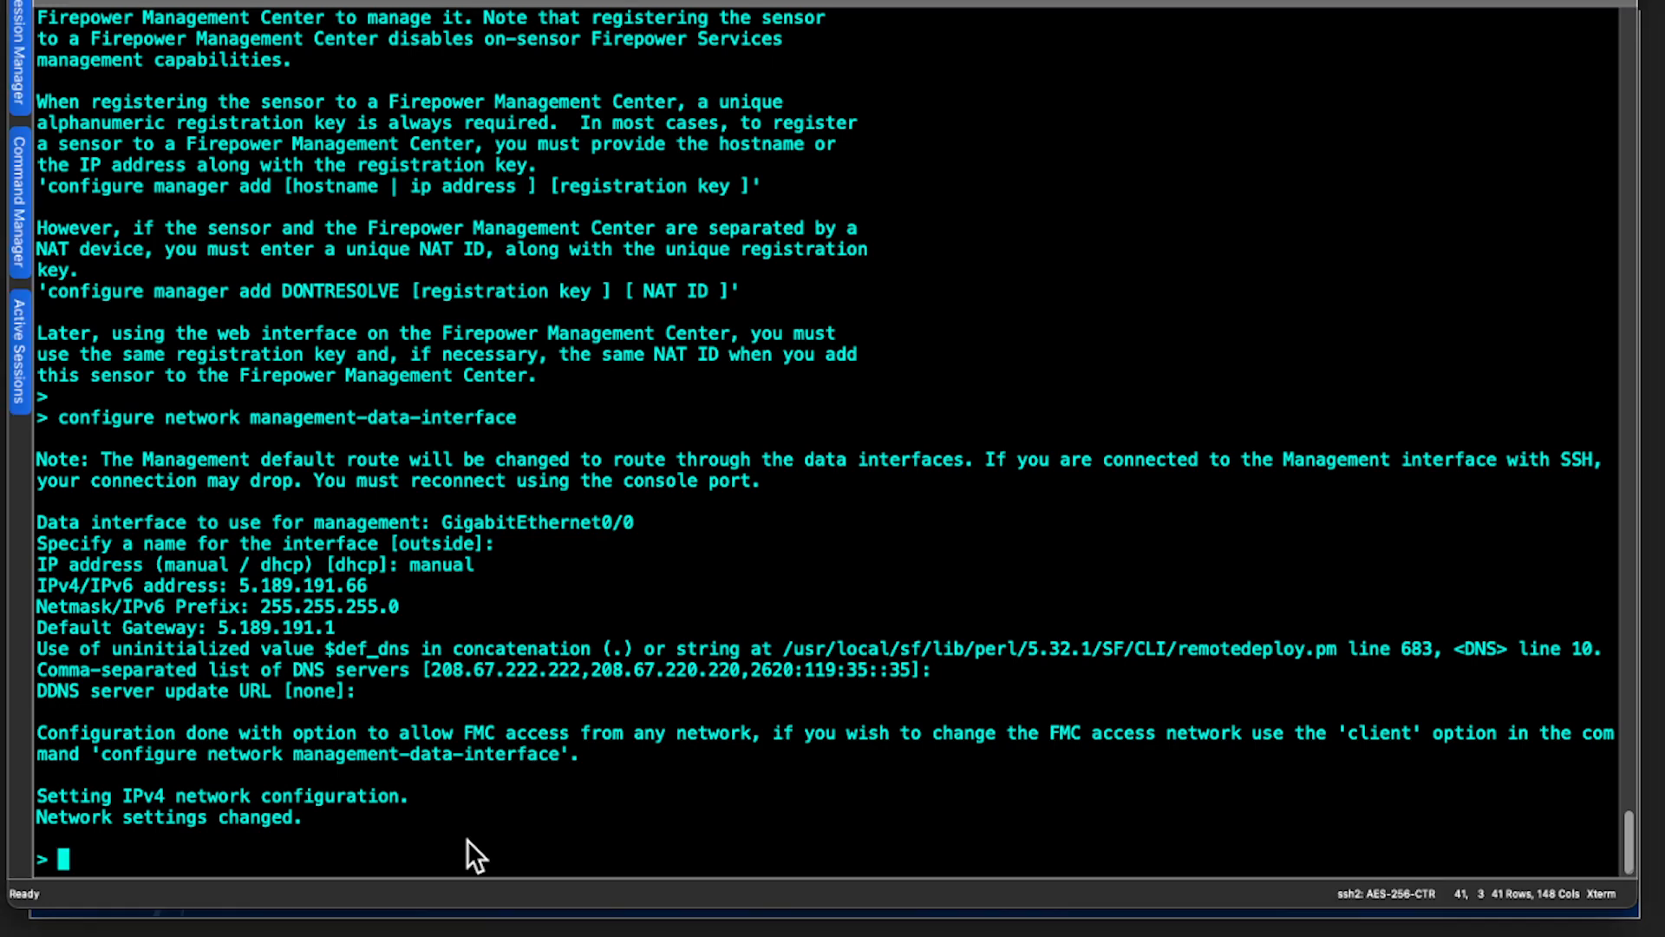
type("show")
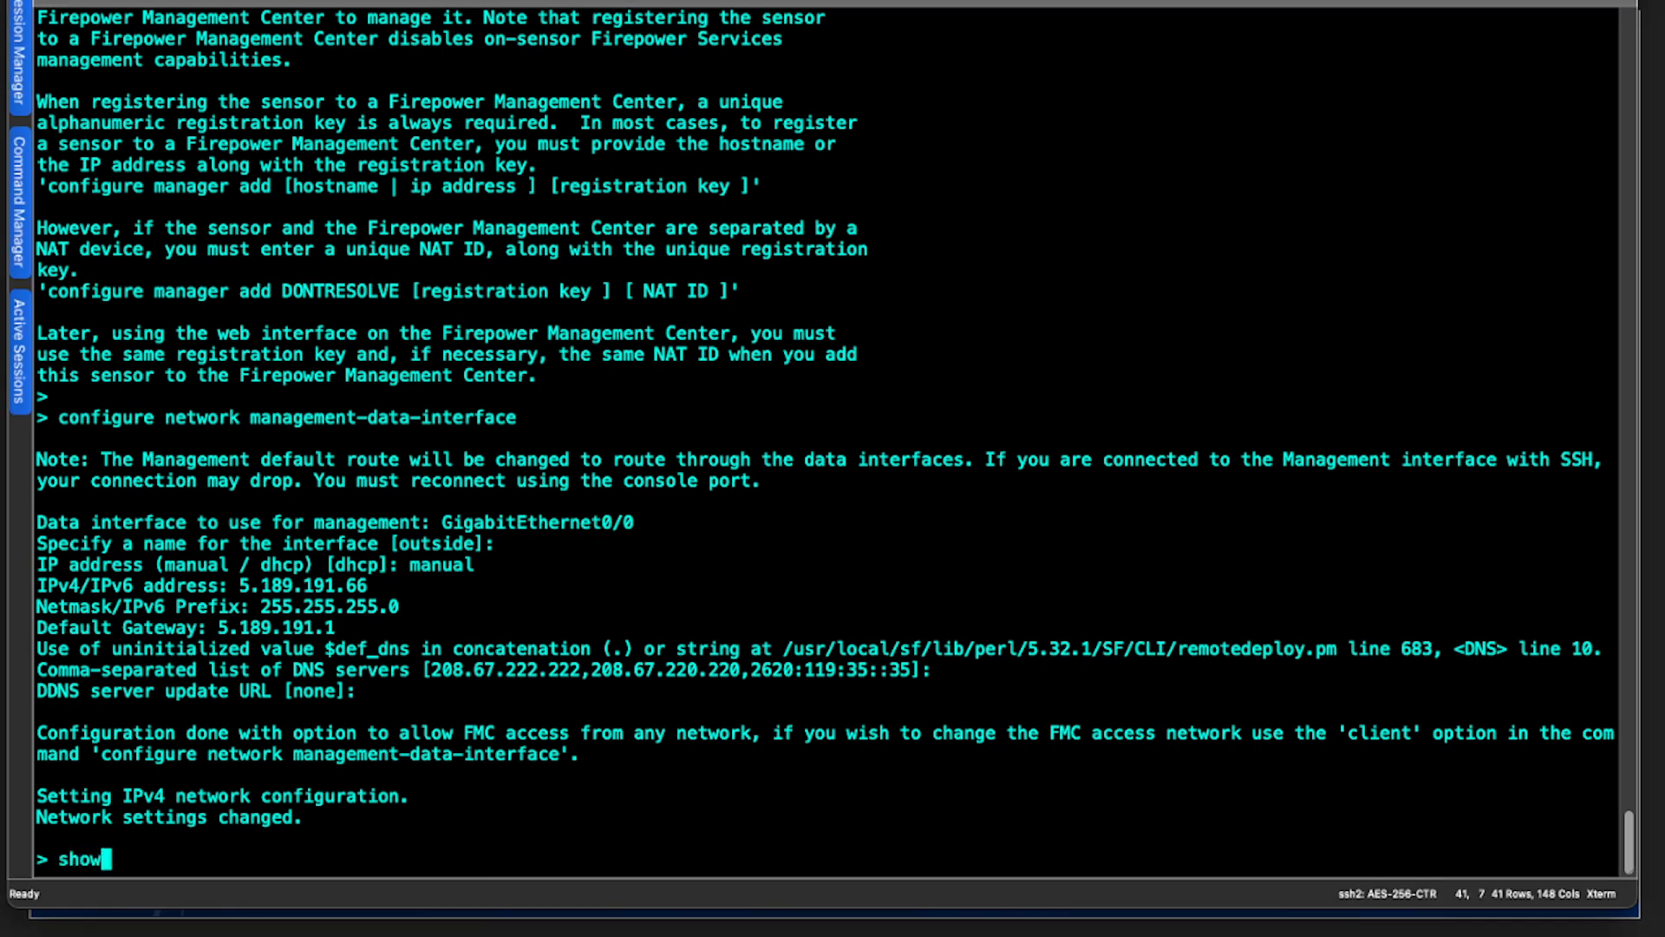
type(" net")
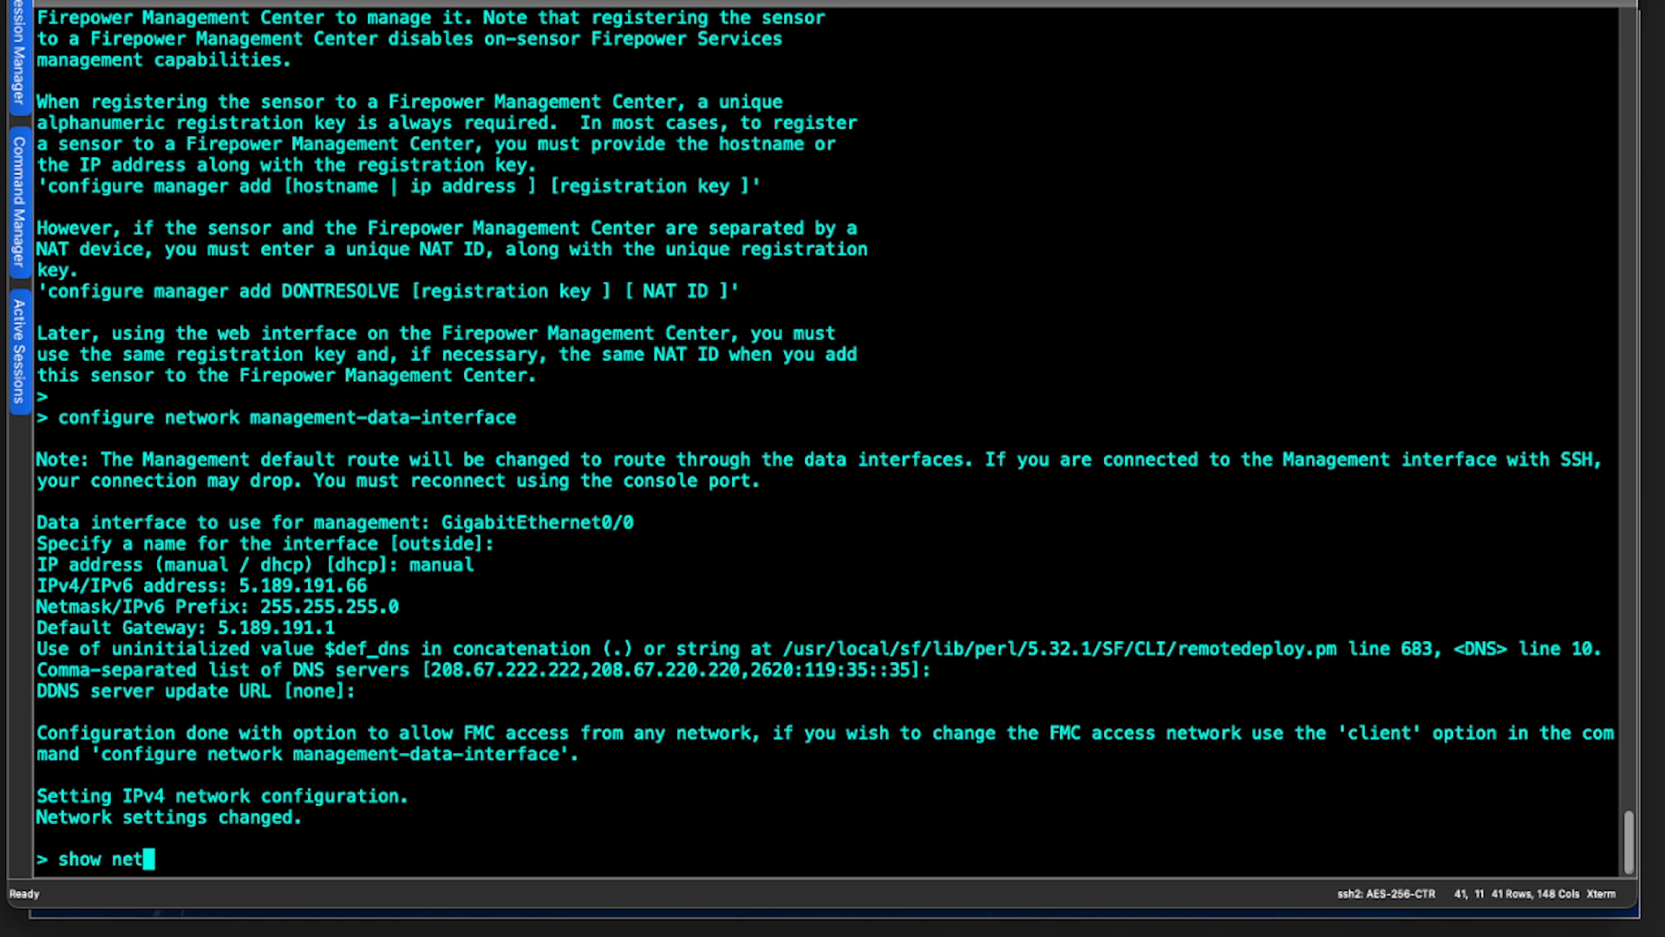
type("work")
key("Return")
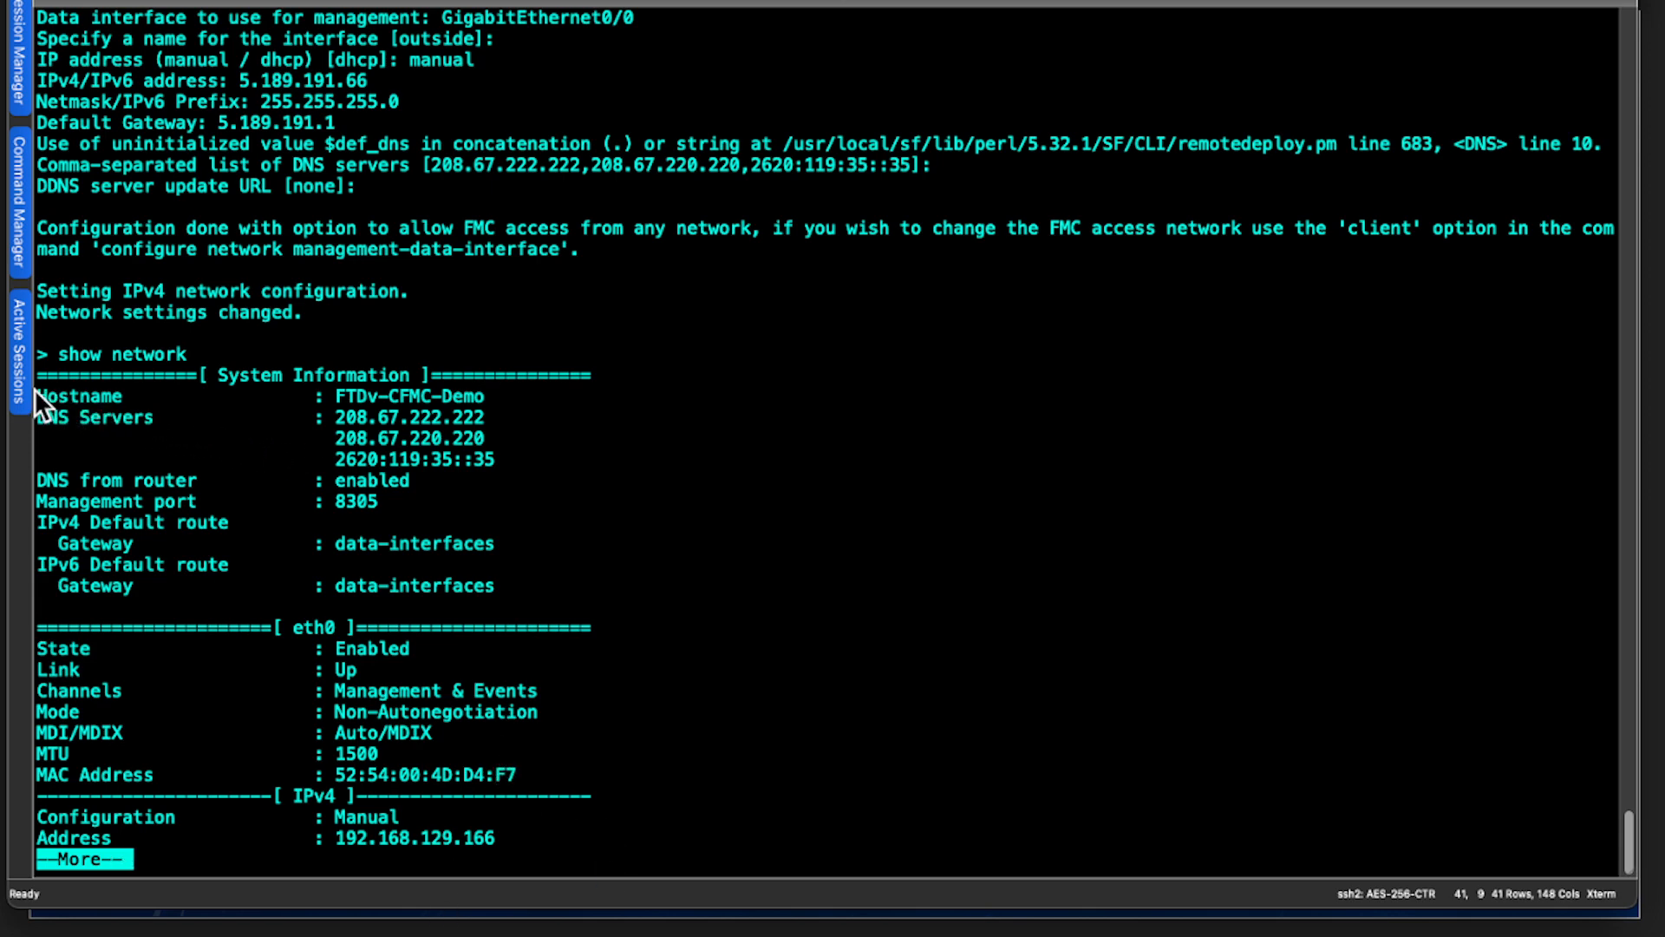
left_click_drag(35, 390, 526, 517)
left_click(373, 501)
left_click_drag(383, 502, 29, 509)
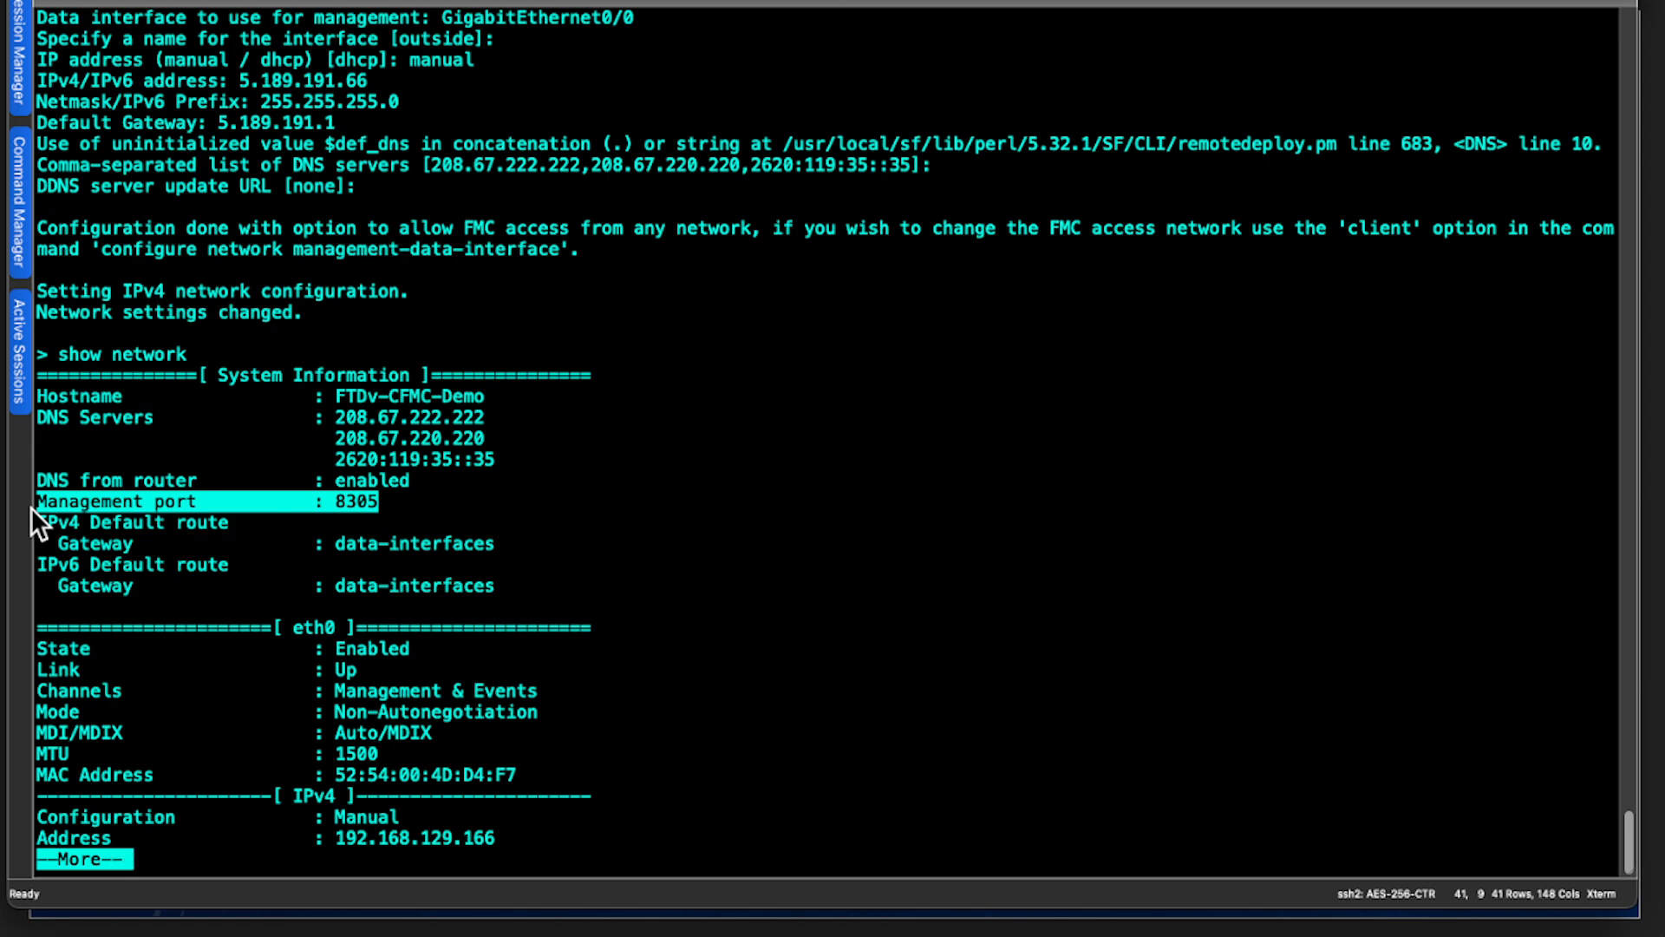
left_click(185, 531)
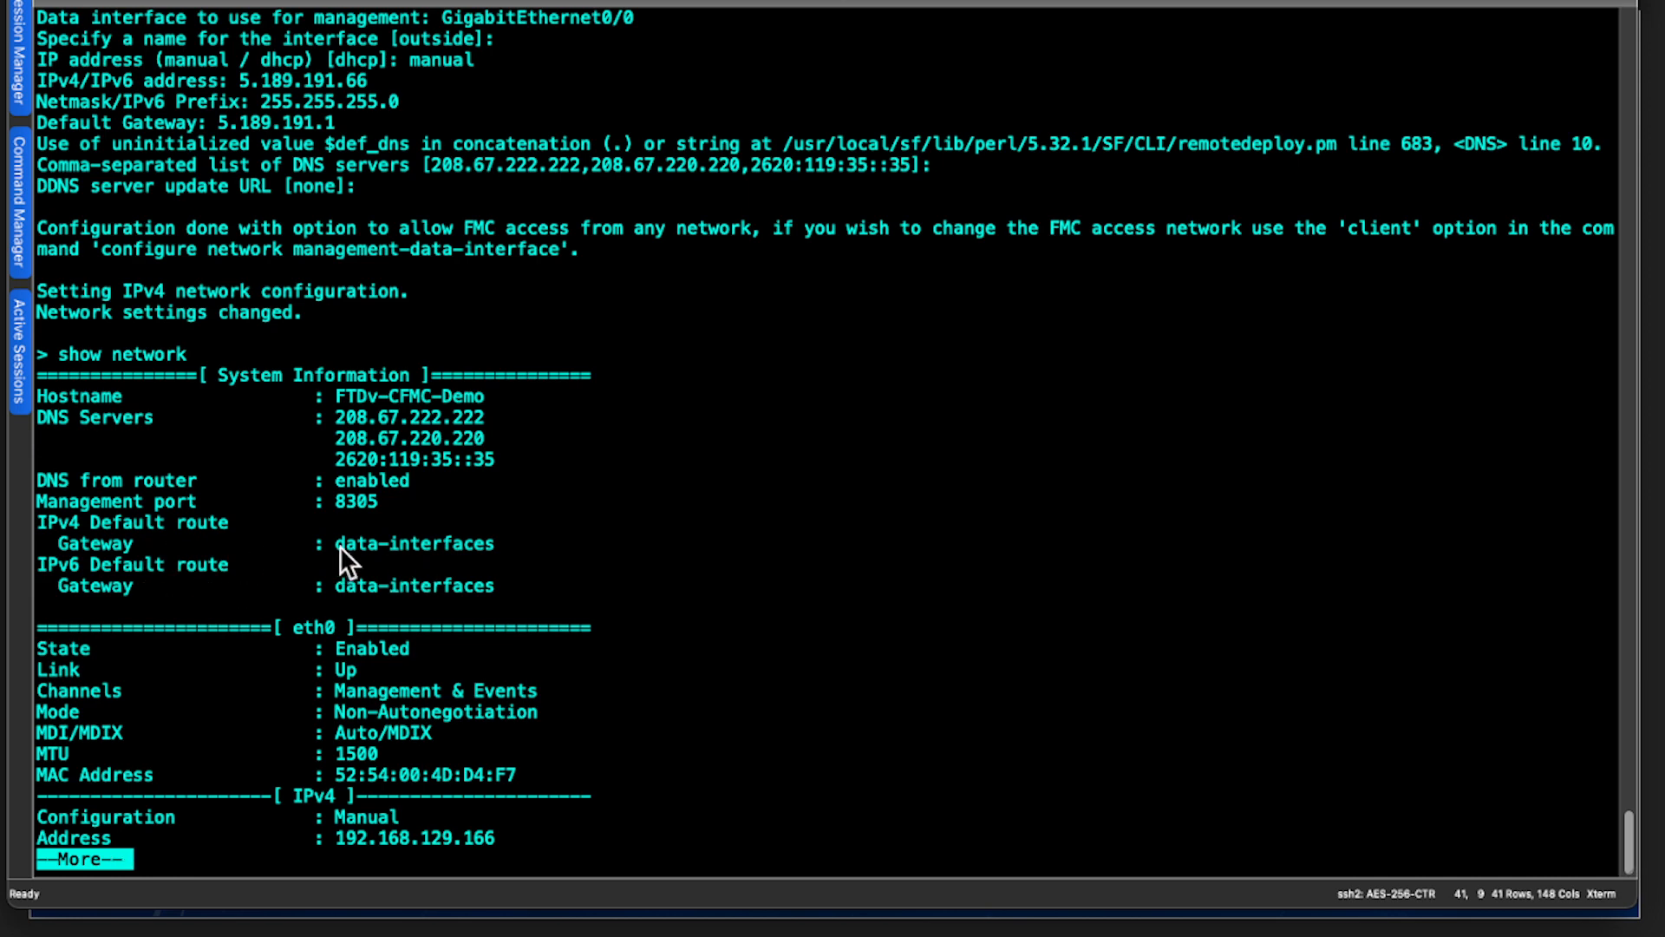
left_click_drag(340, 548, 476, 552)
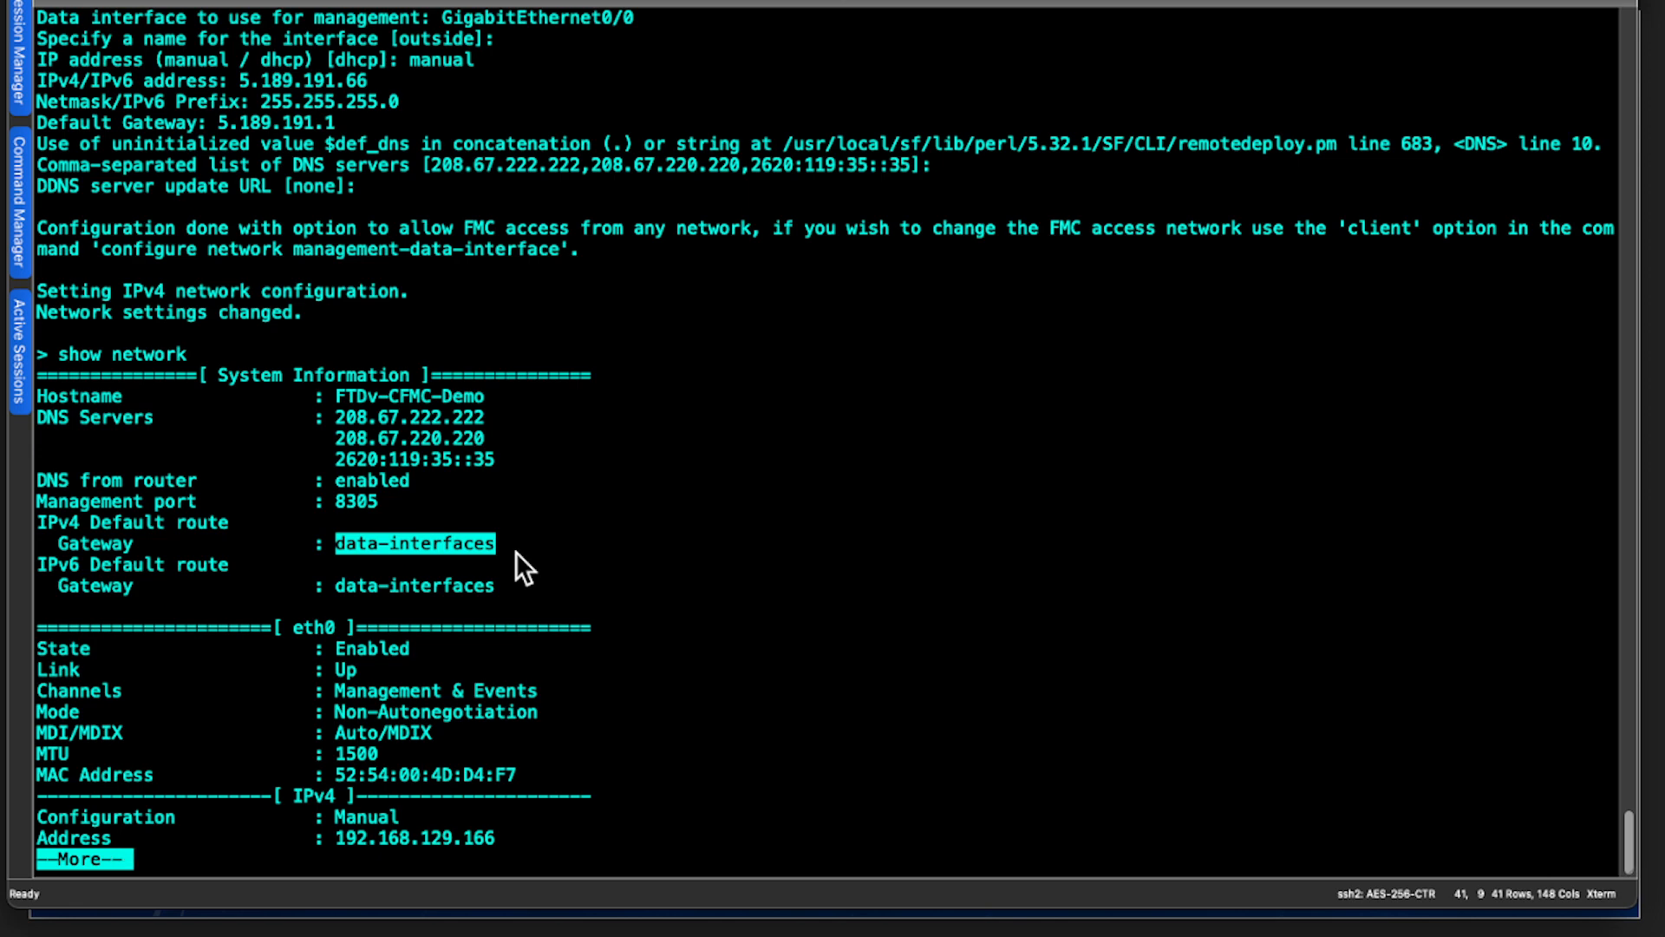
Continue through the network output and examine the IPv4 address and netmask of the eth0 management interface
key("Return")
key("Return")
key("Return")
key("Return")
key("Return")
key("Return")
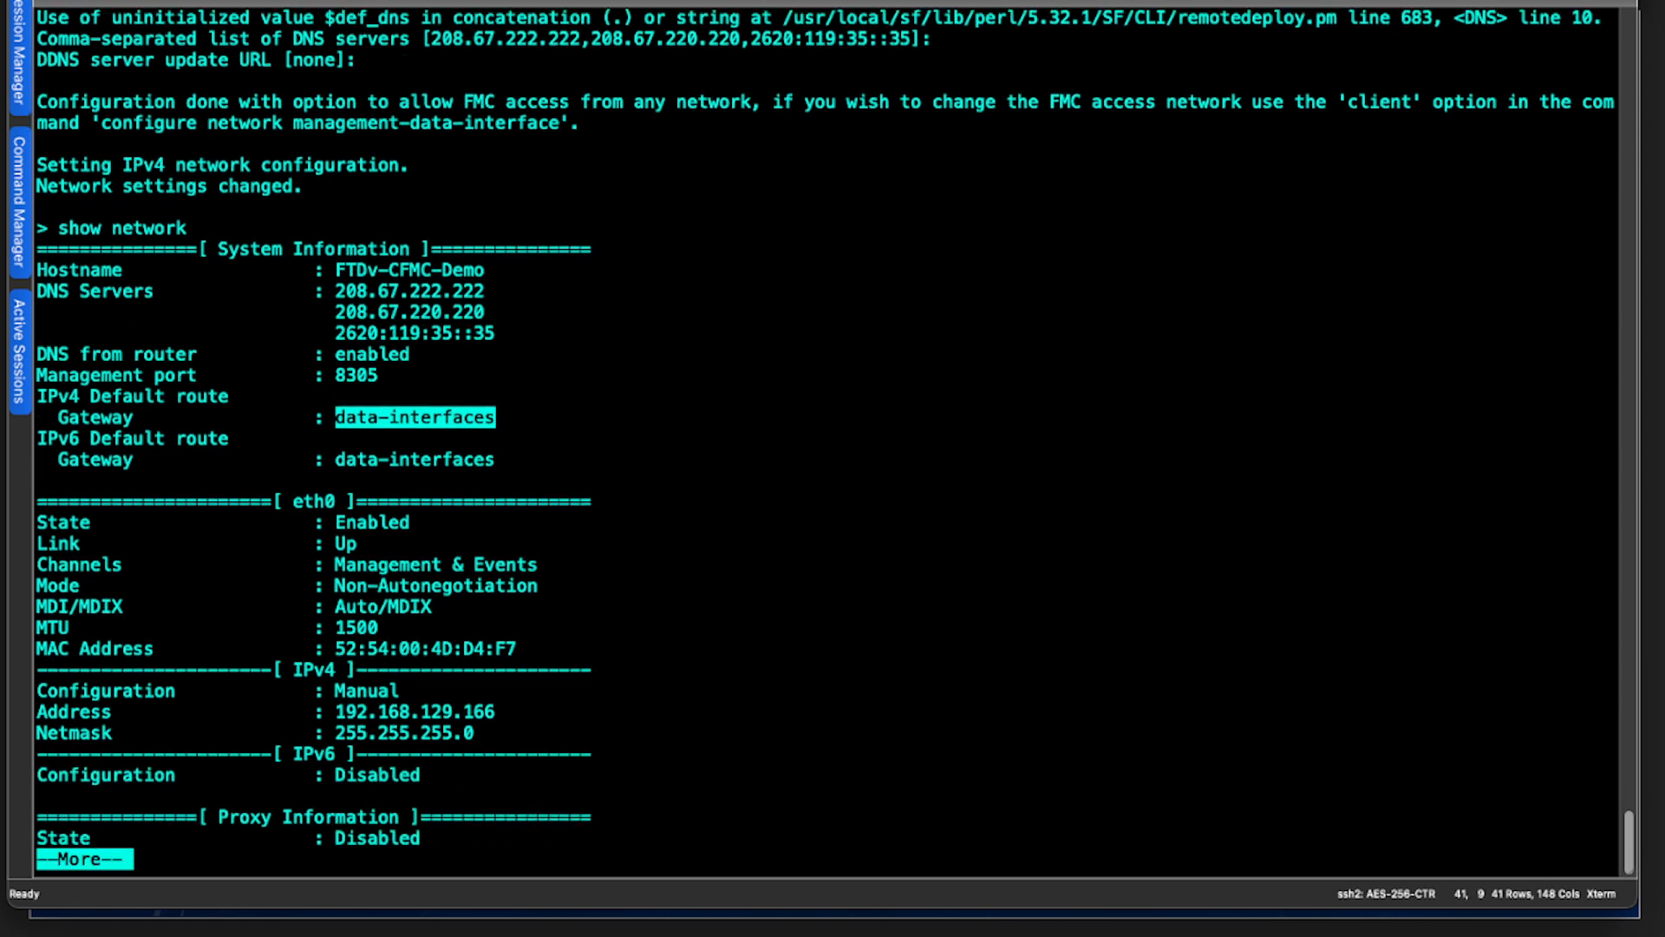
left_click_drag(498, 736, 39, 709)
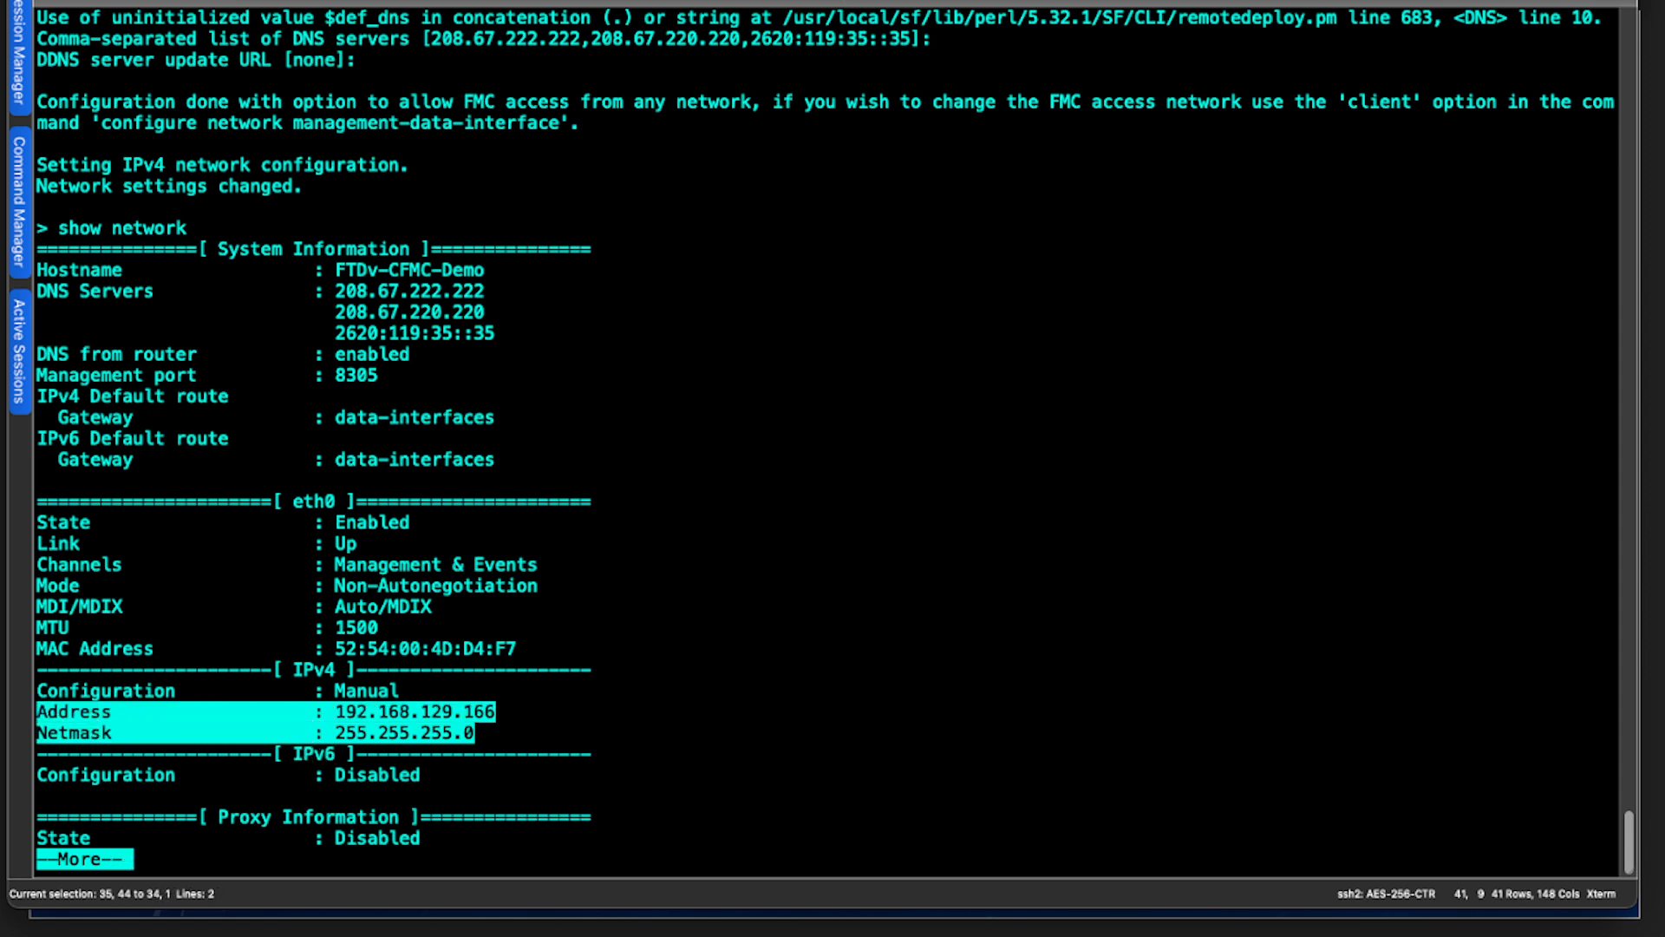
left_click(487, 739)
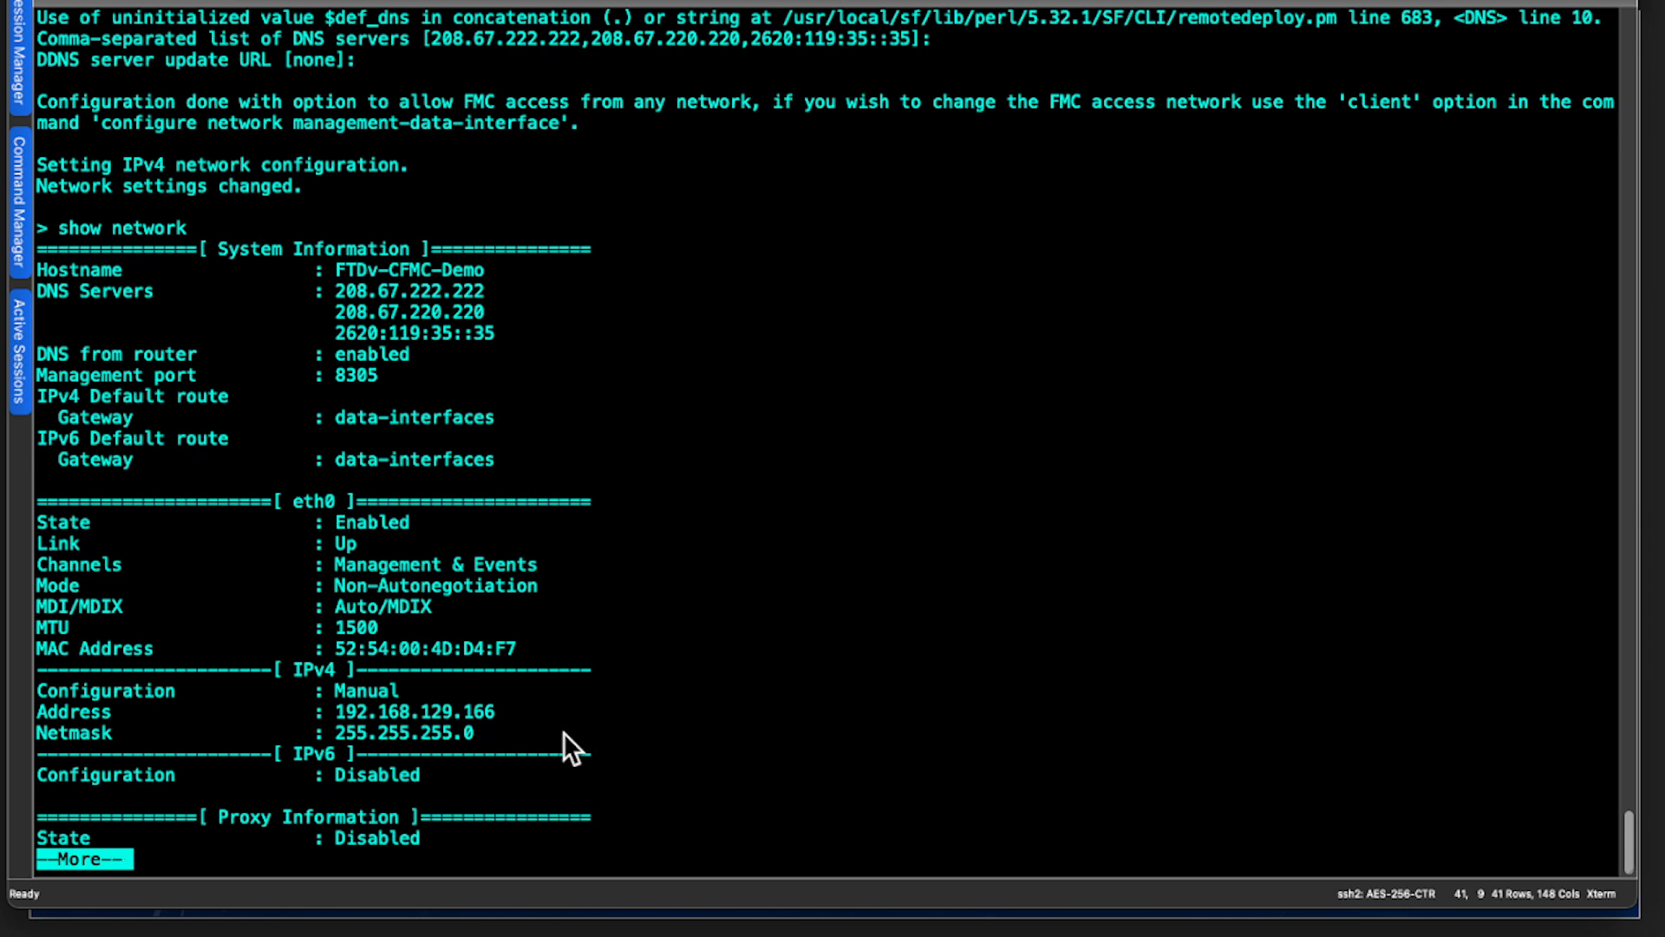
Display the rest of the network output and examine the IPv4 address, netmask and gateway of GigabitEthernet0/0
key("space")
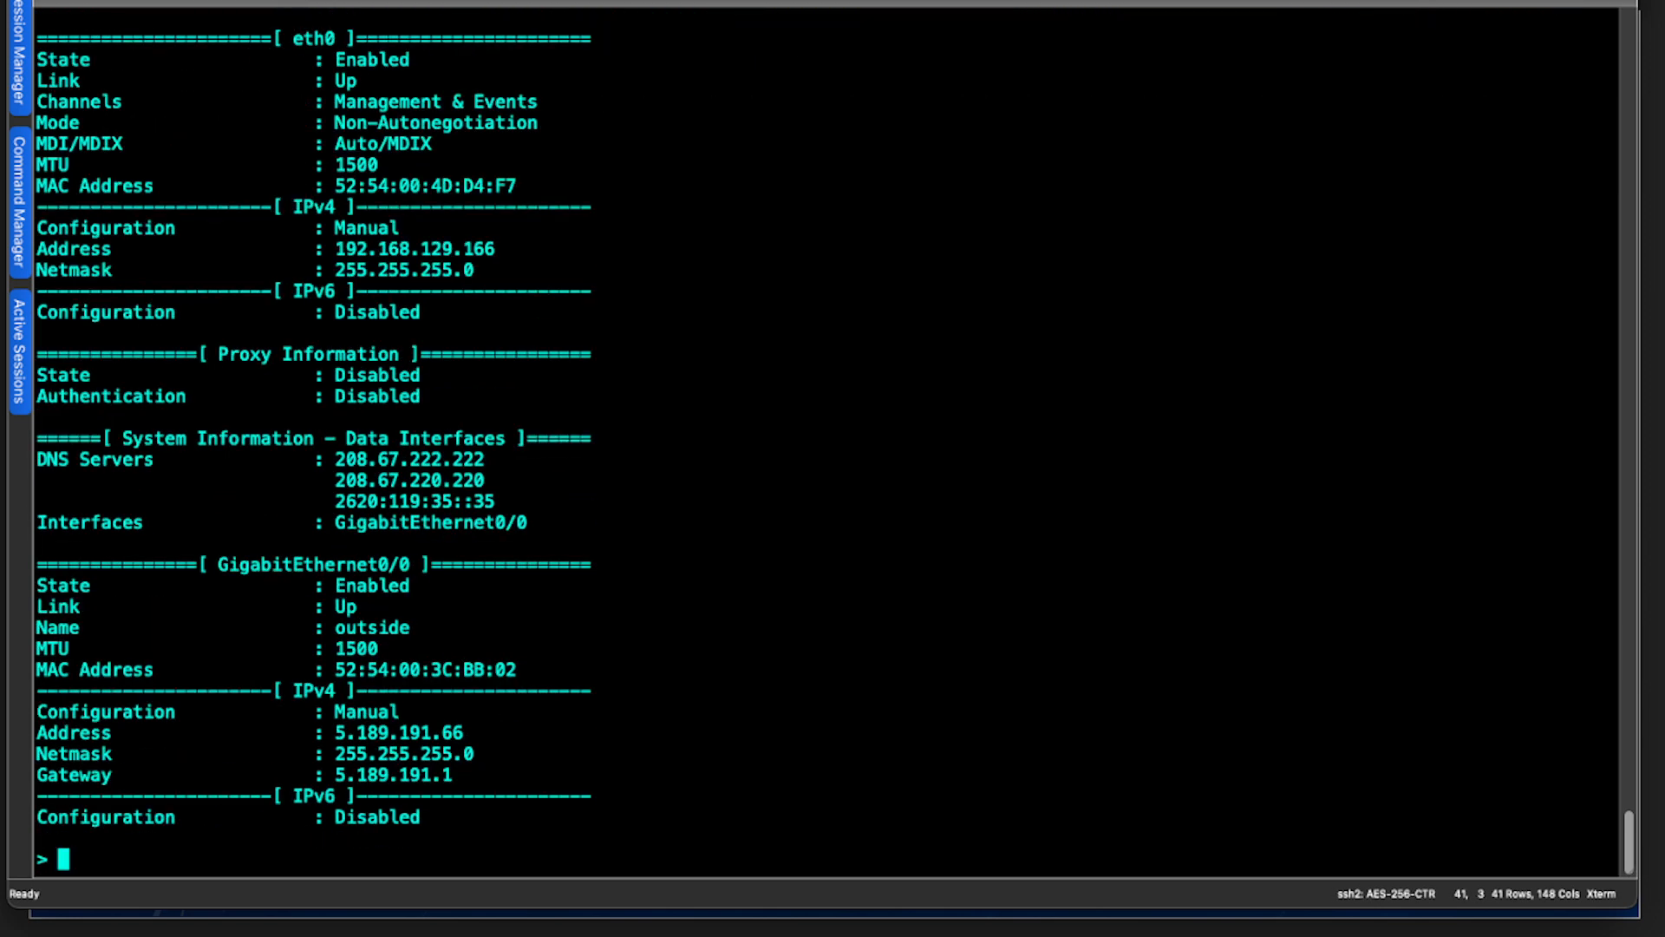
left_click_drag(336, 723, 52, 732)
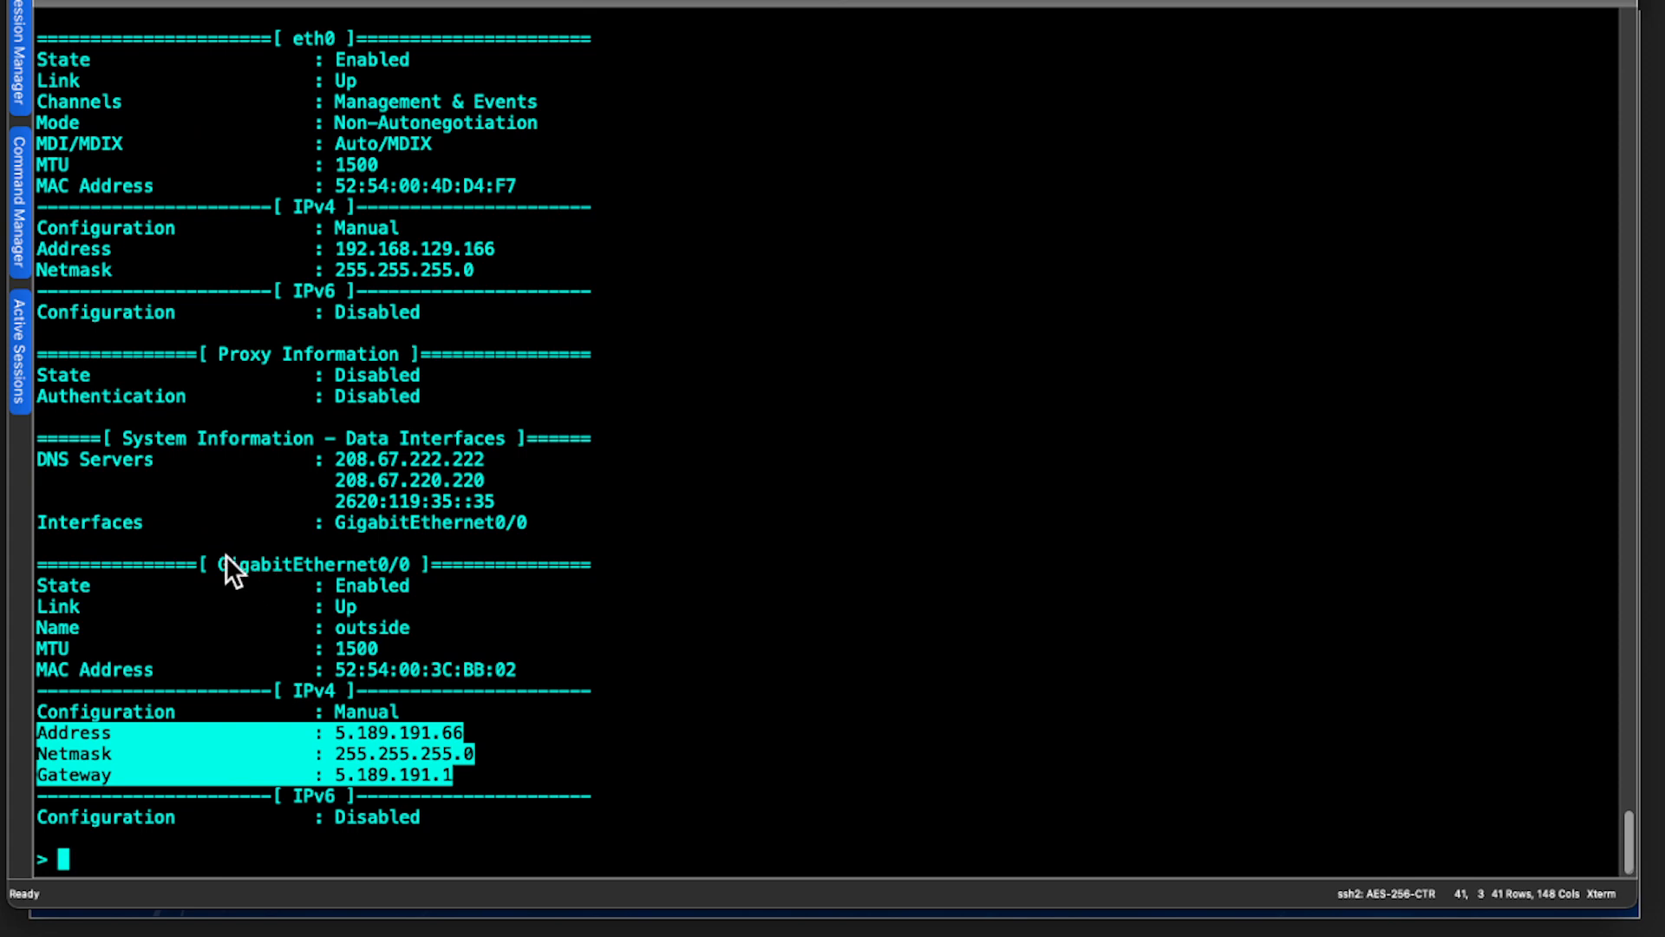
left_click(228, 577)
left_click_drag(222, 562, 413, 565)
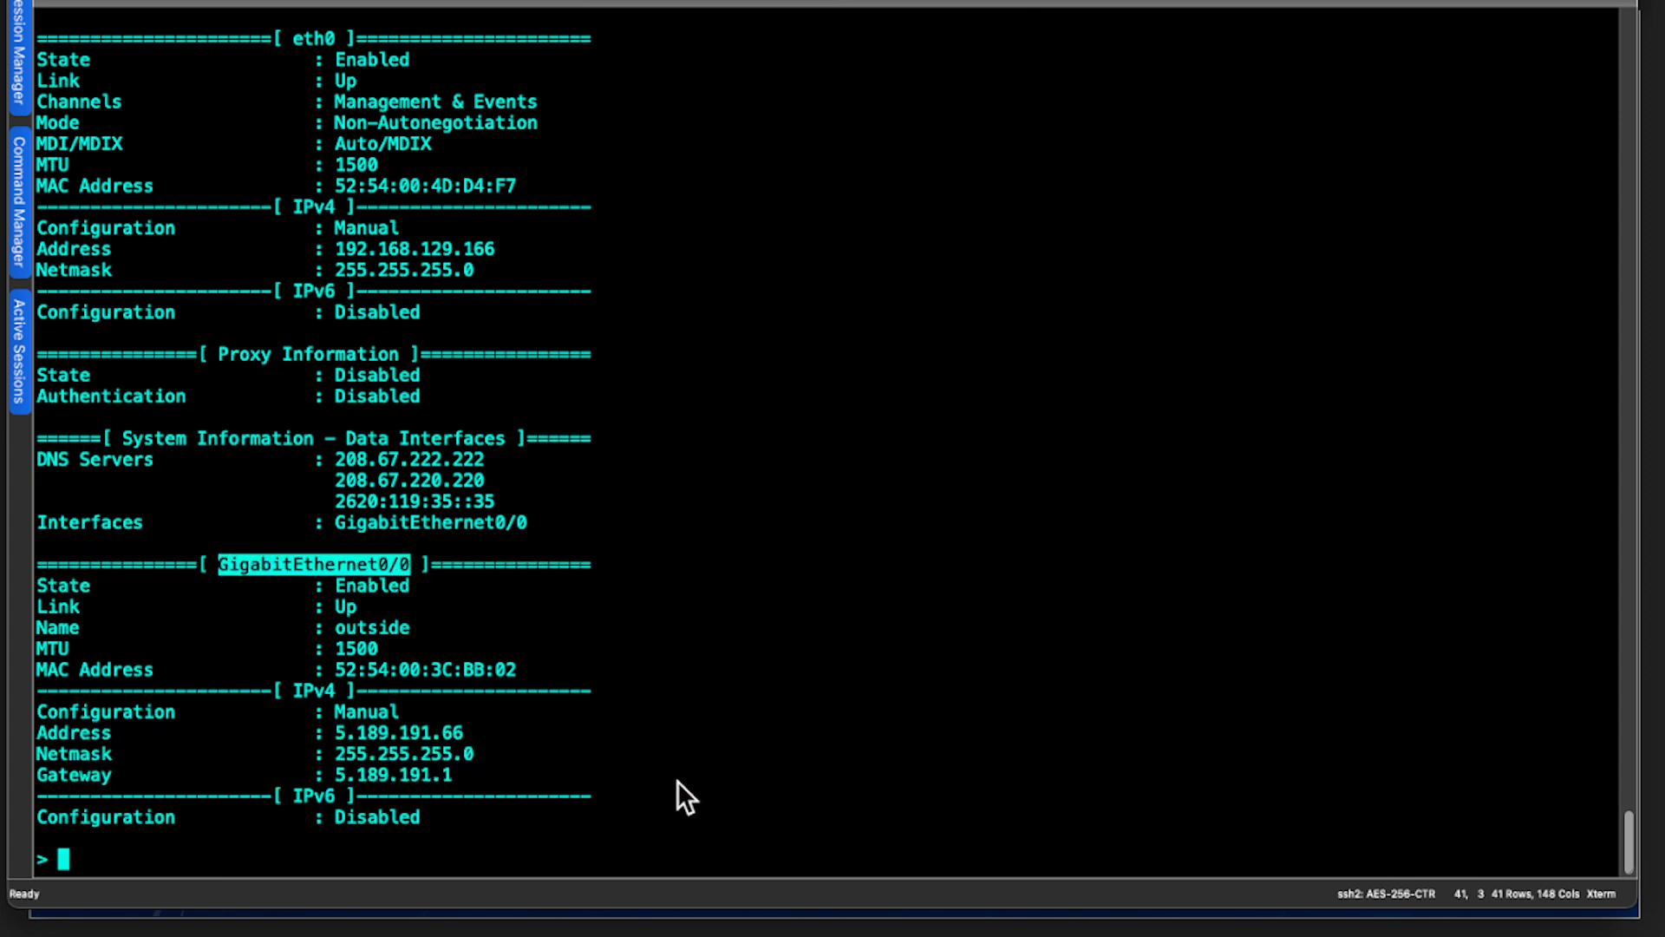
Ping 1.1.1.1 to test the device's internet connectivity and examine the replies
type("ping 1.1.1.1")
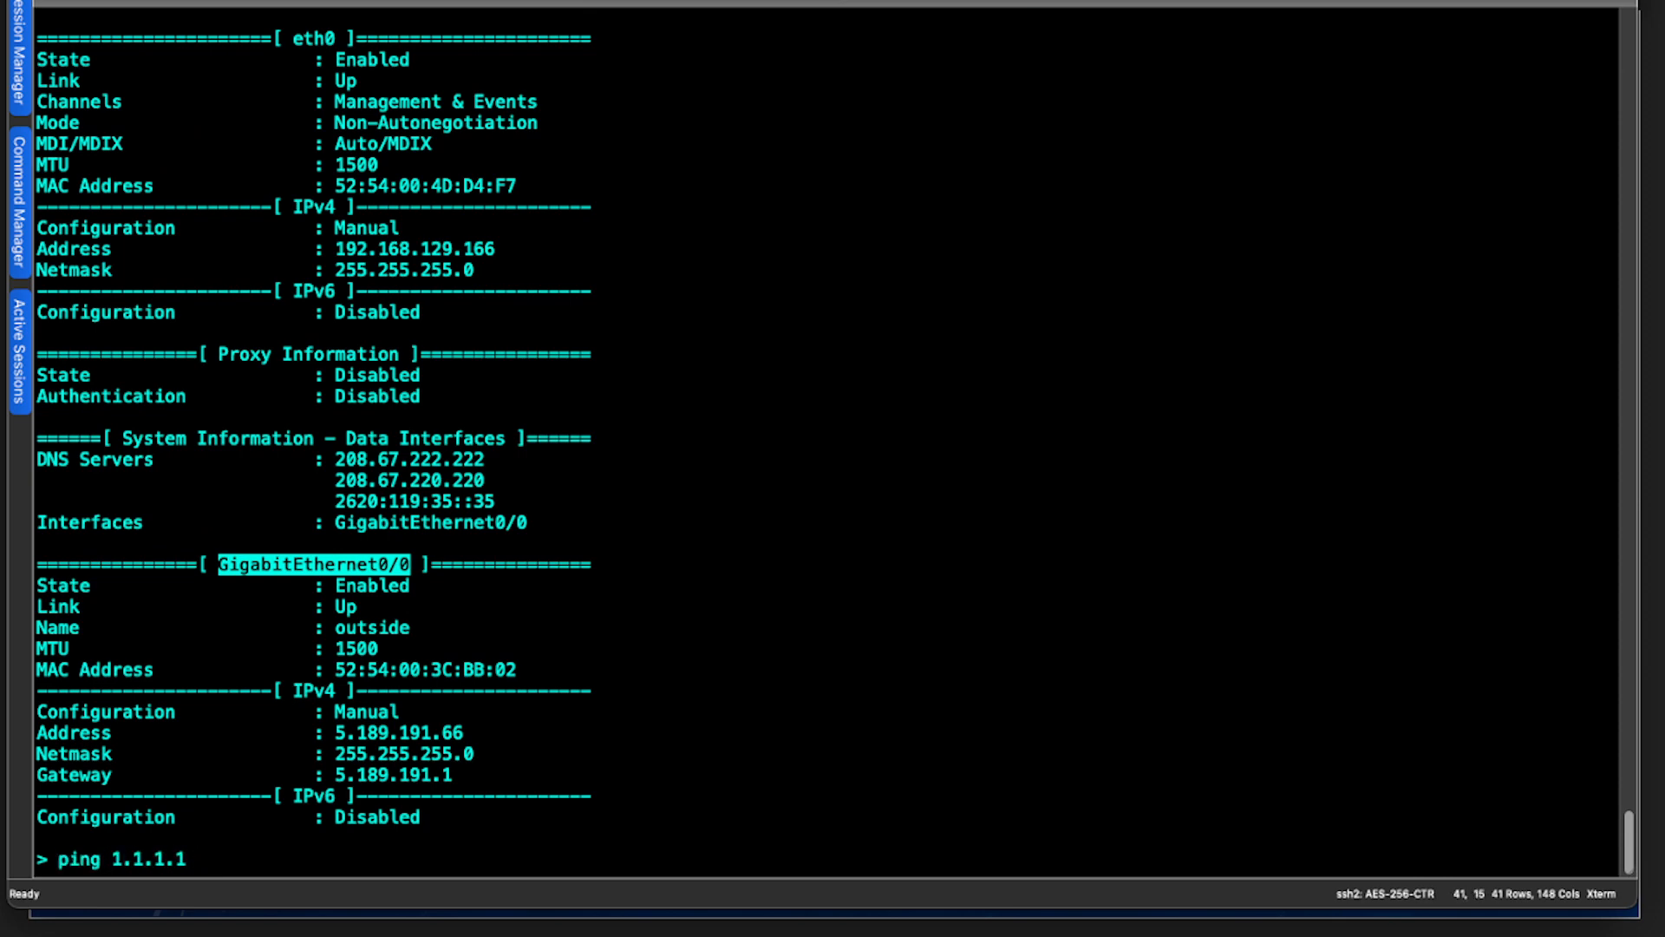
key("Return")
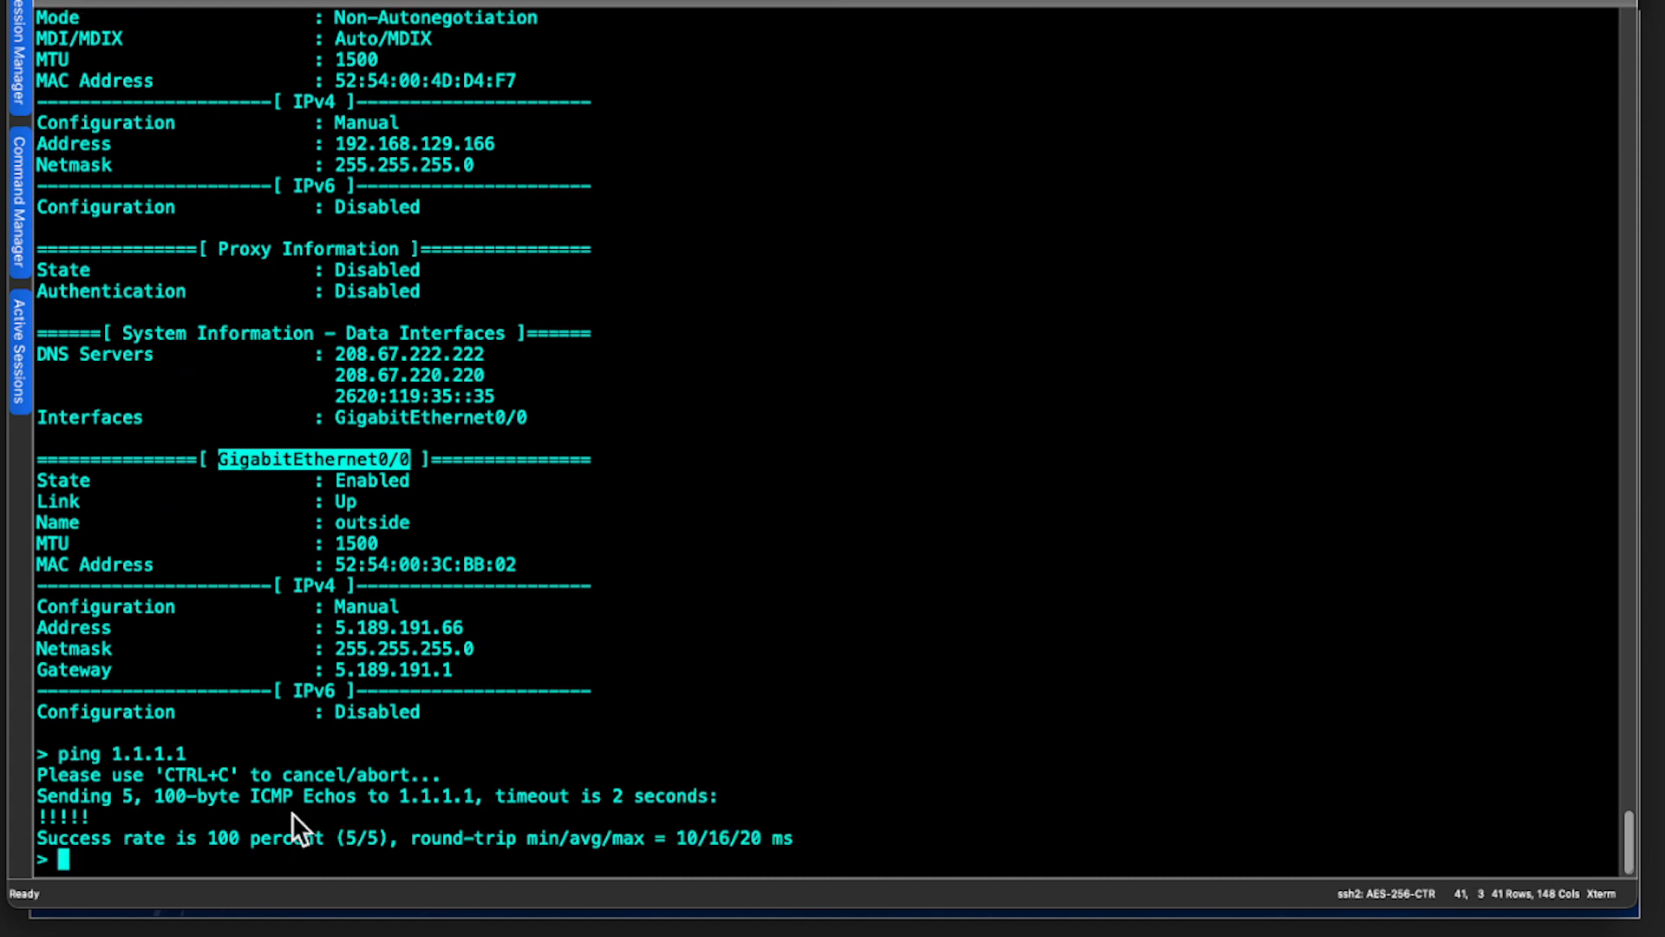
left_click_drag(109, 819, 38, 821)
left_click(107, 856)
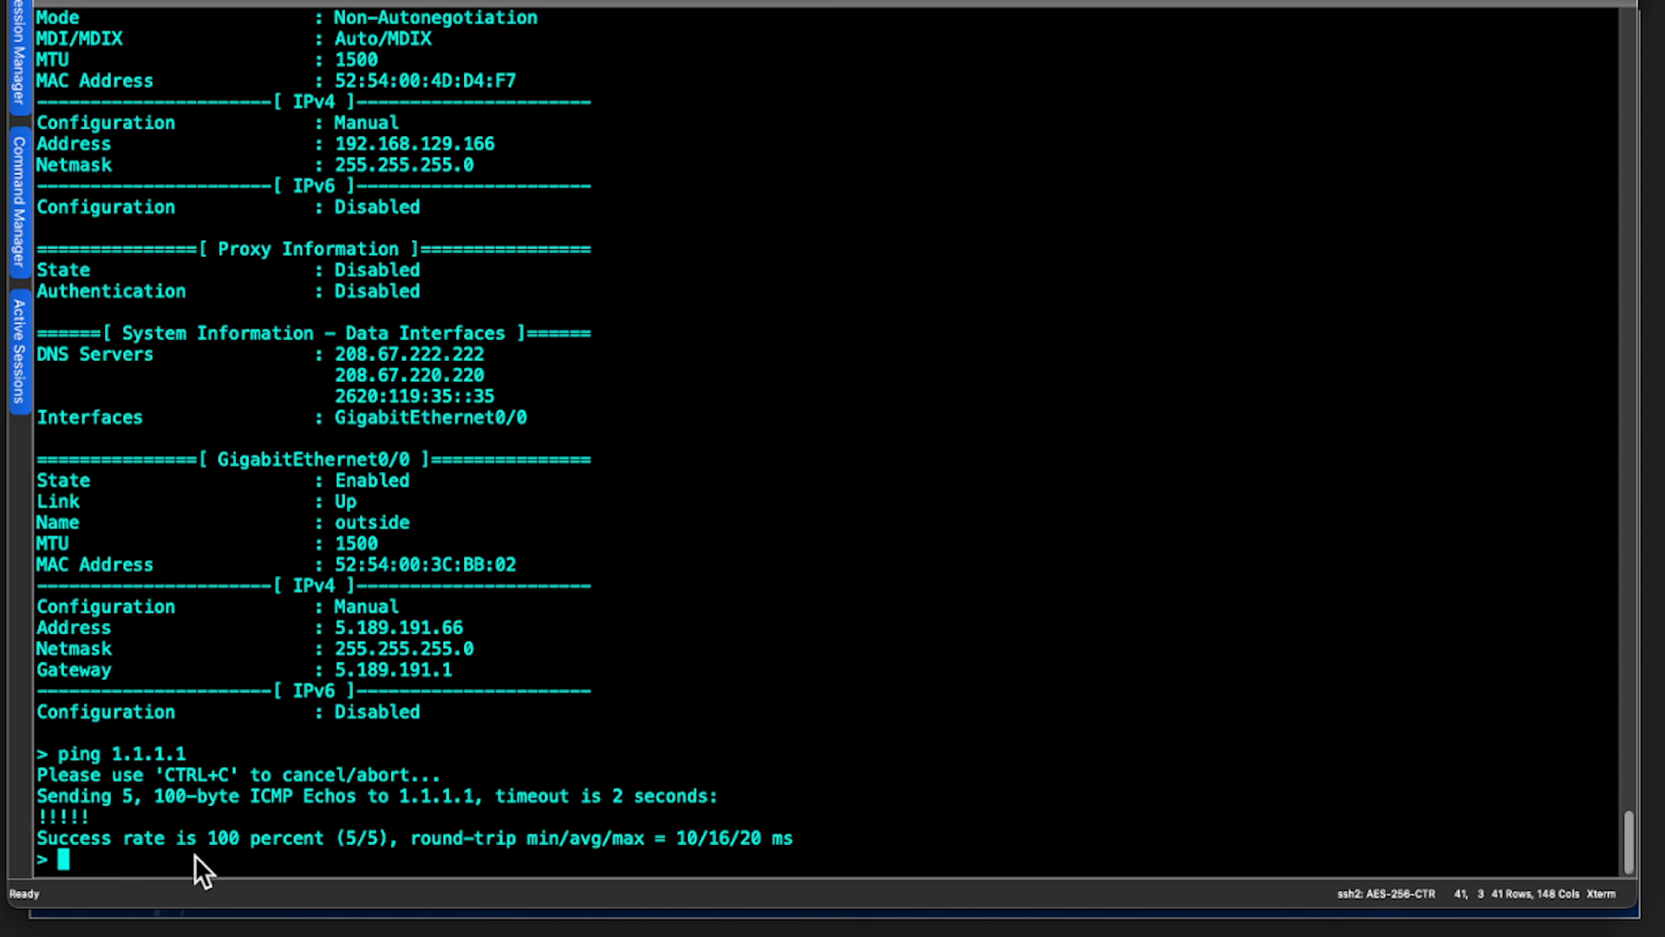
Ping tools.cisco.com to test name resolution and examine the replies and success rate
type("ping tools.cisco.com")
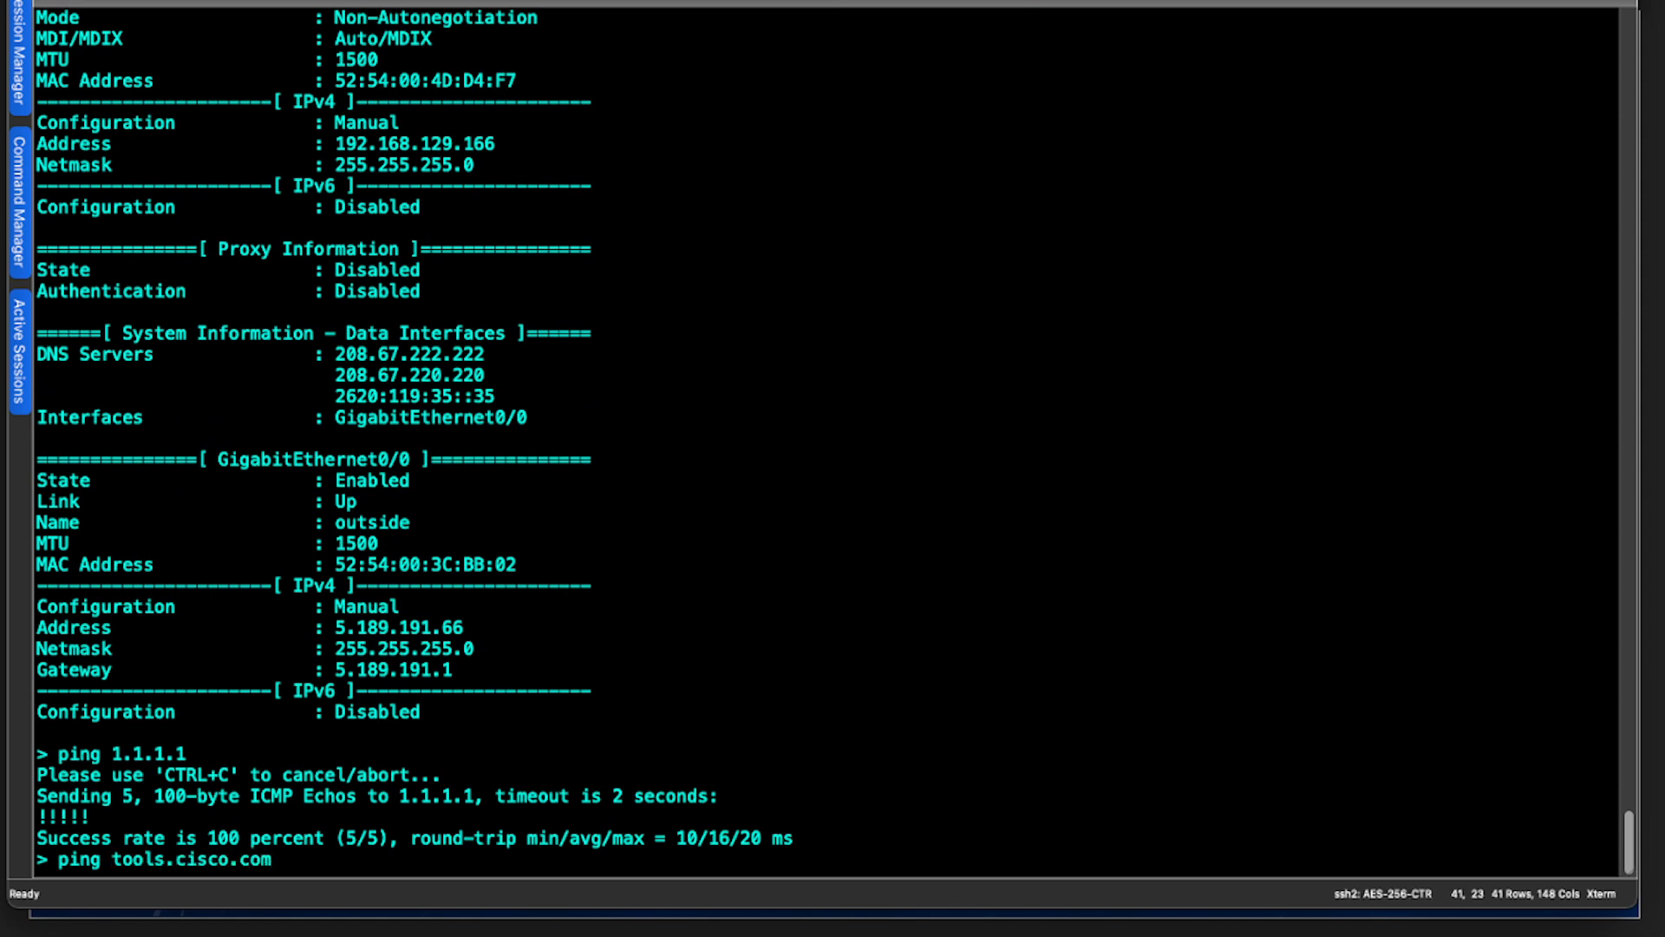
key("Return")
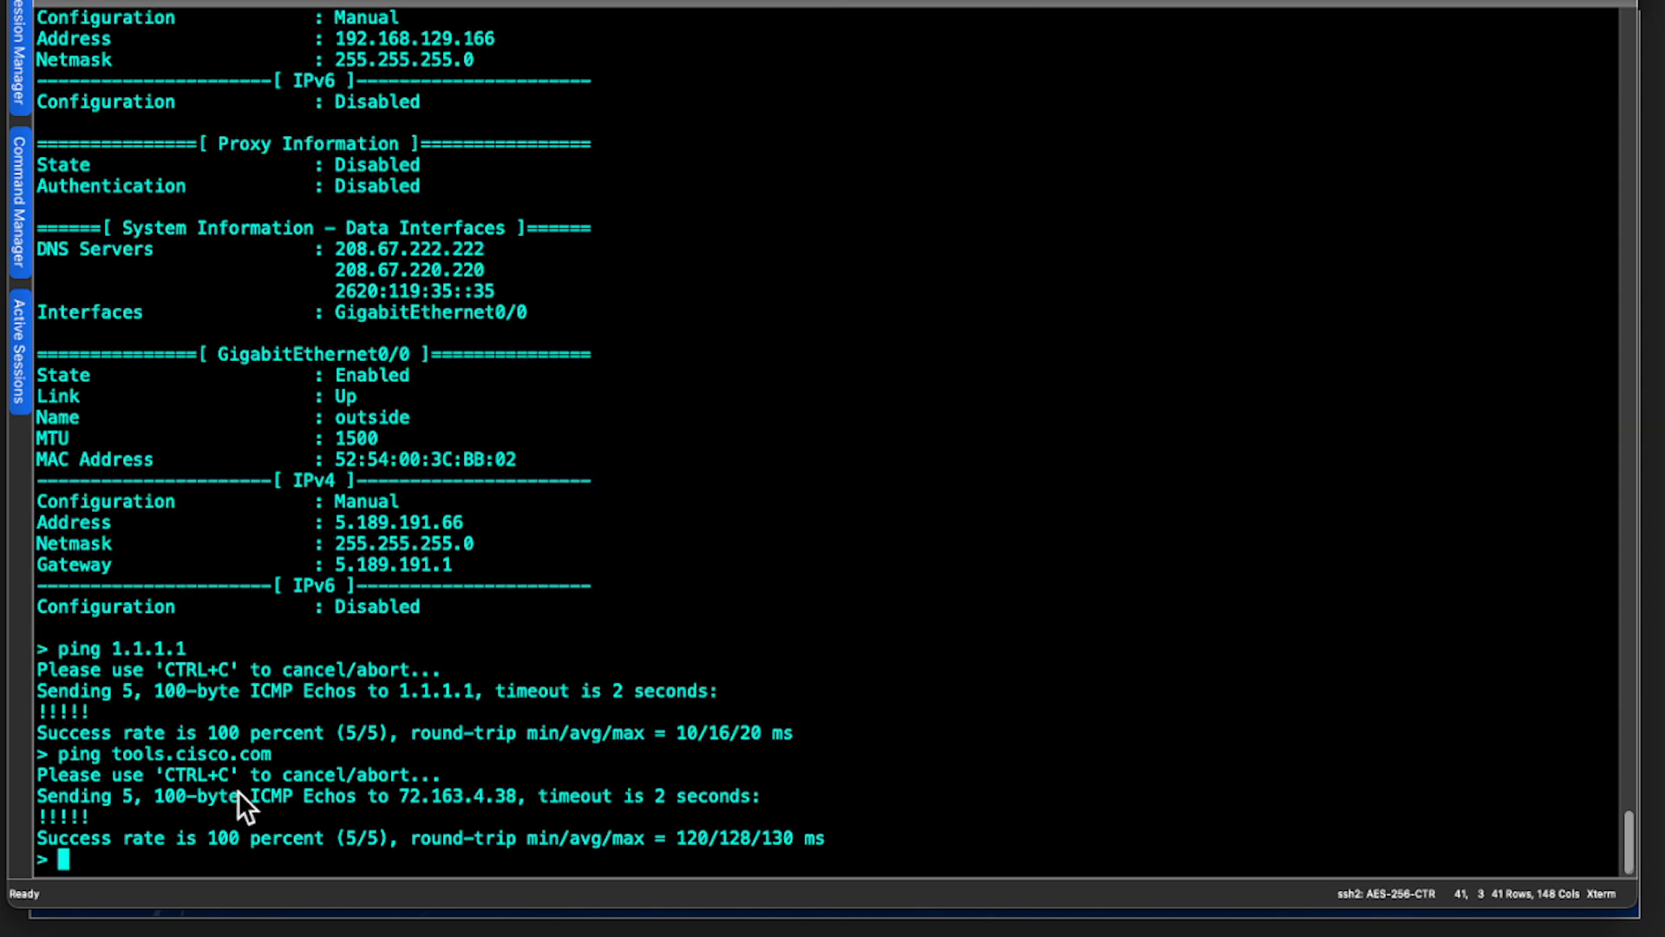
left_click_drag(128, 813, 14, 809)
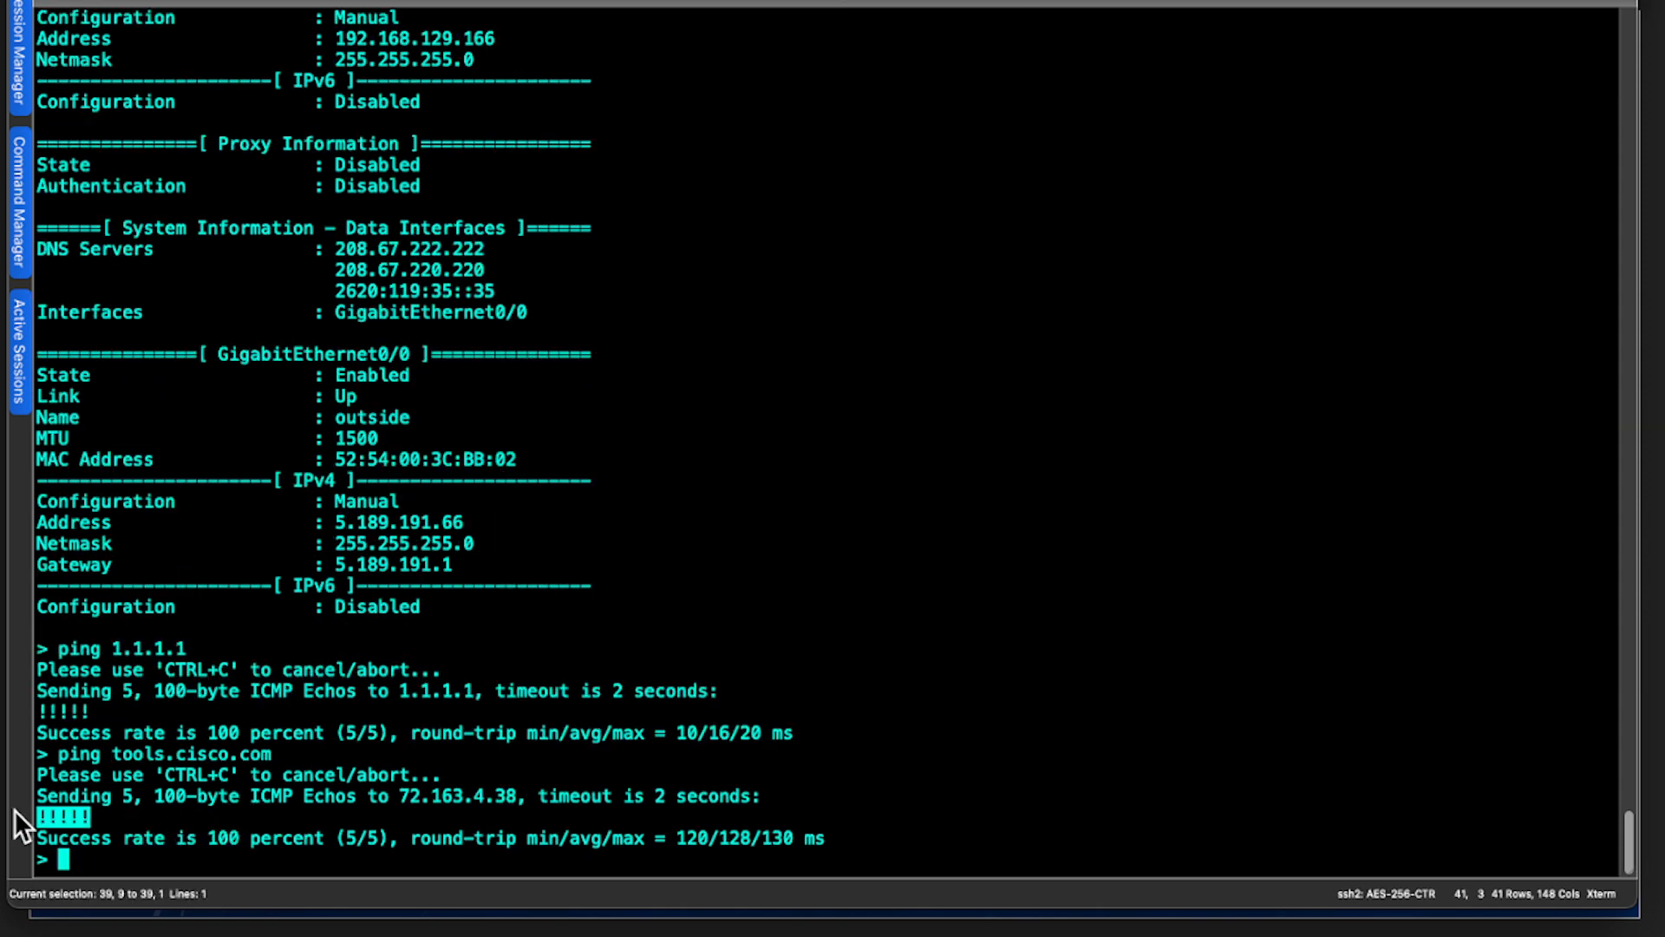
left_click_drag(204, 836, 338, 824)
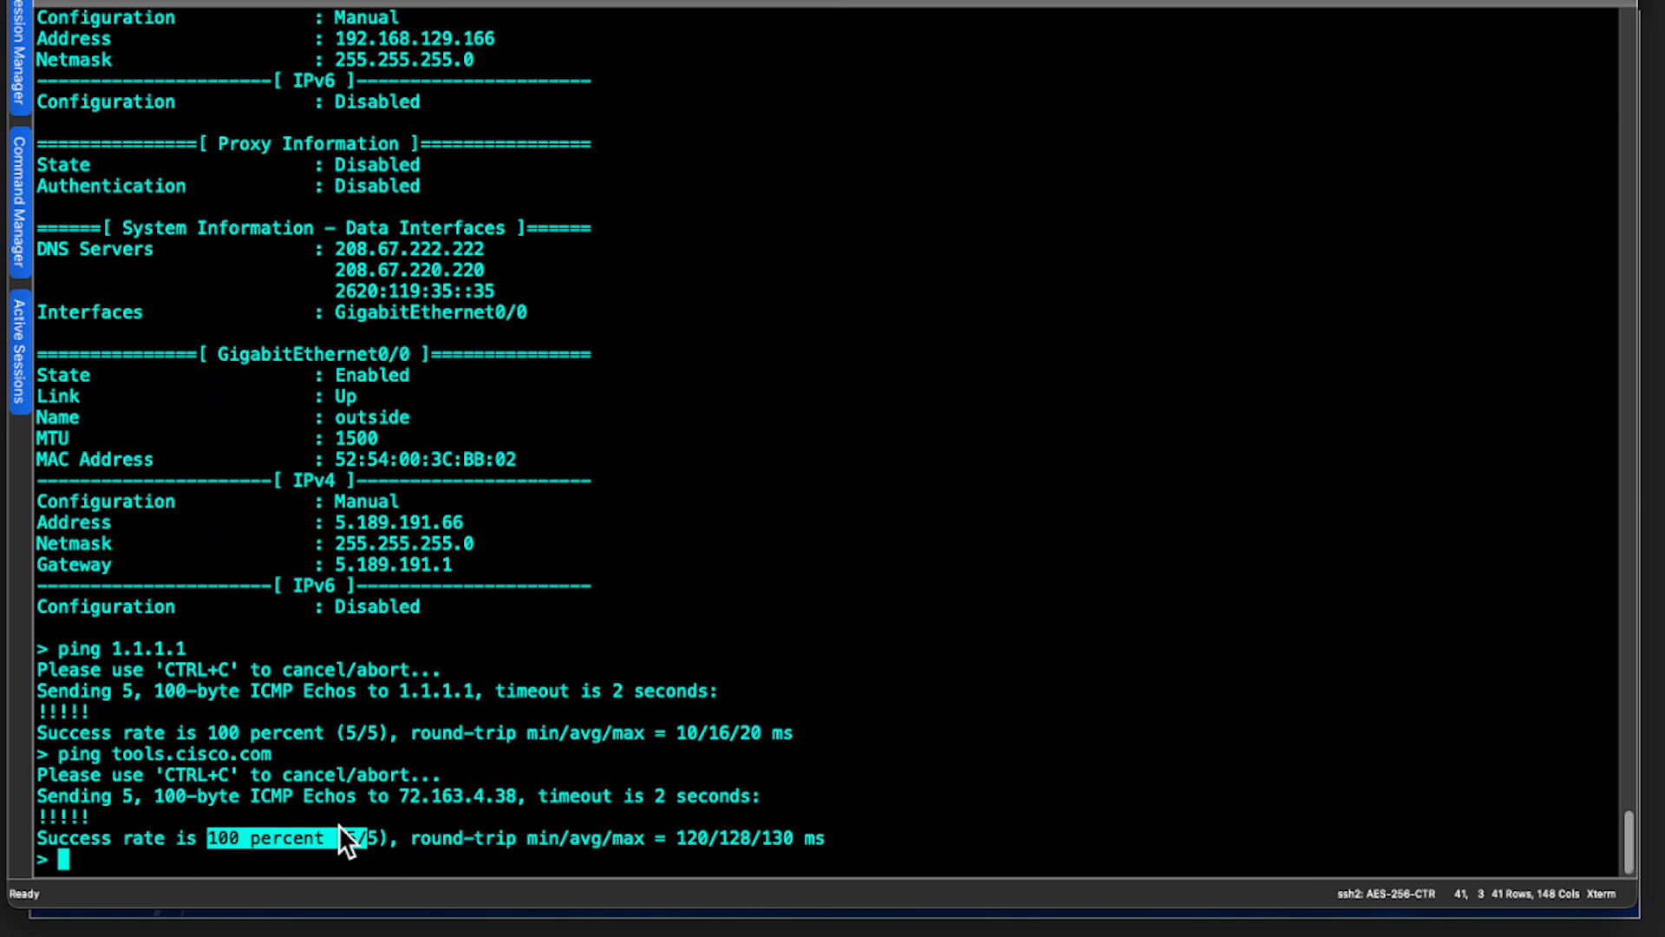
left_click(342, 820)
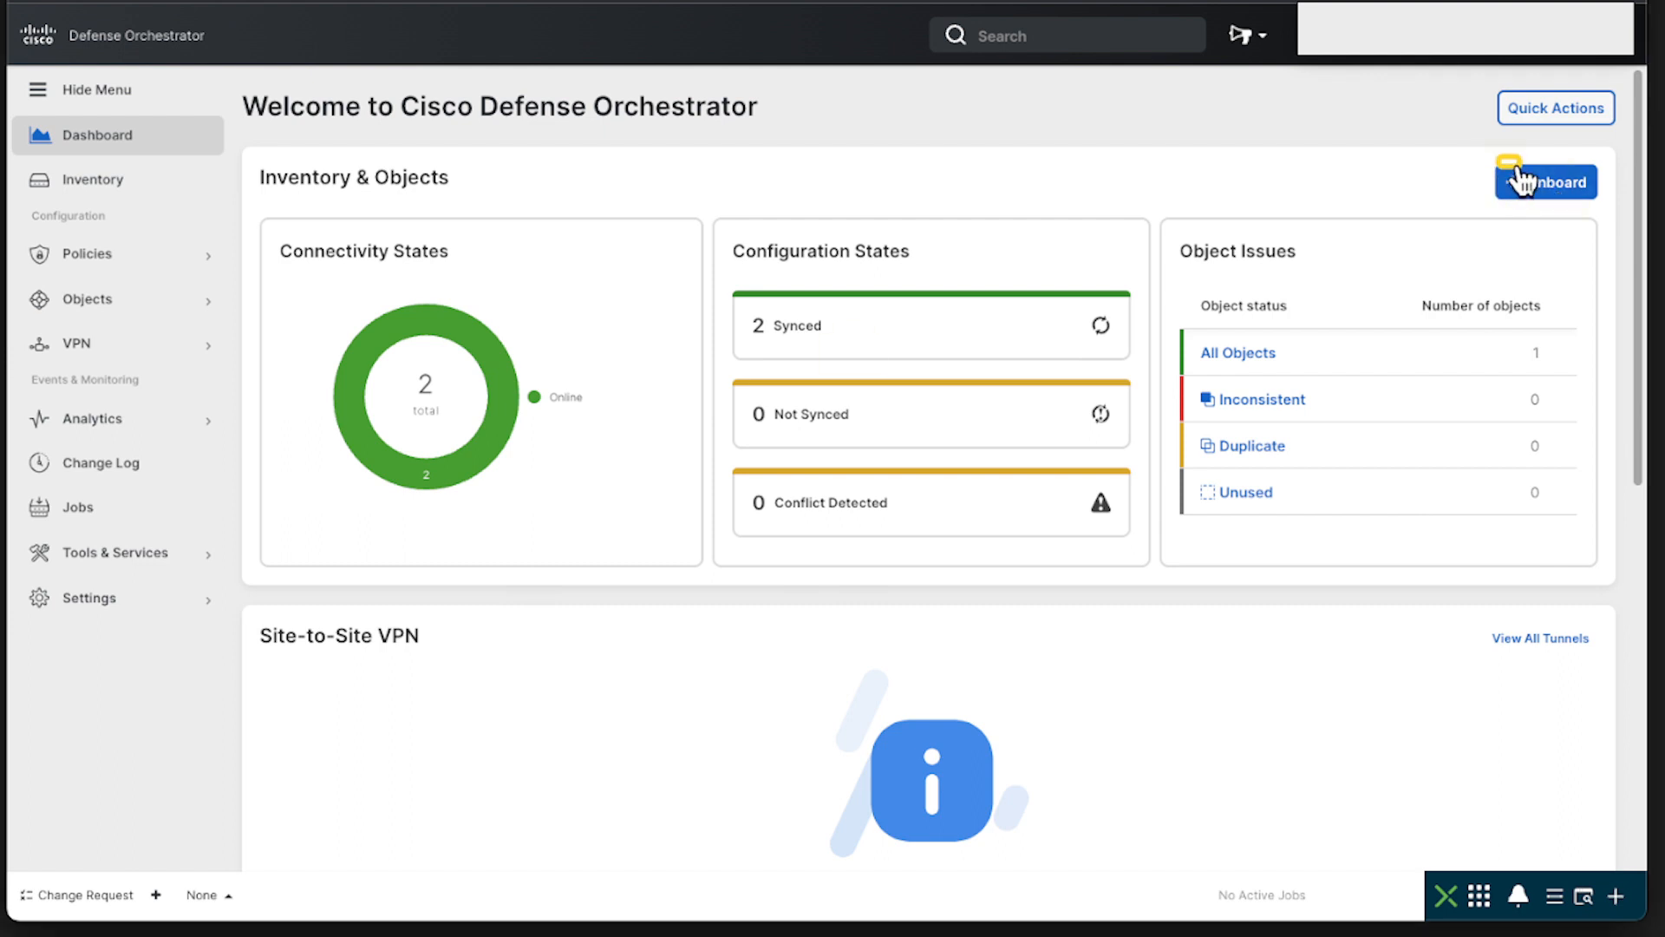
In Cisco Defense Orchestrator, start onboarding a new device and choose FTD (Cisco Secure Firewall Threat Defense) as its type
left_click(1556, 204)
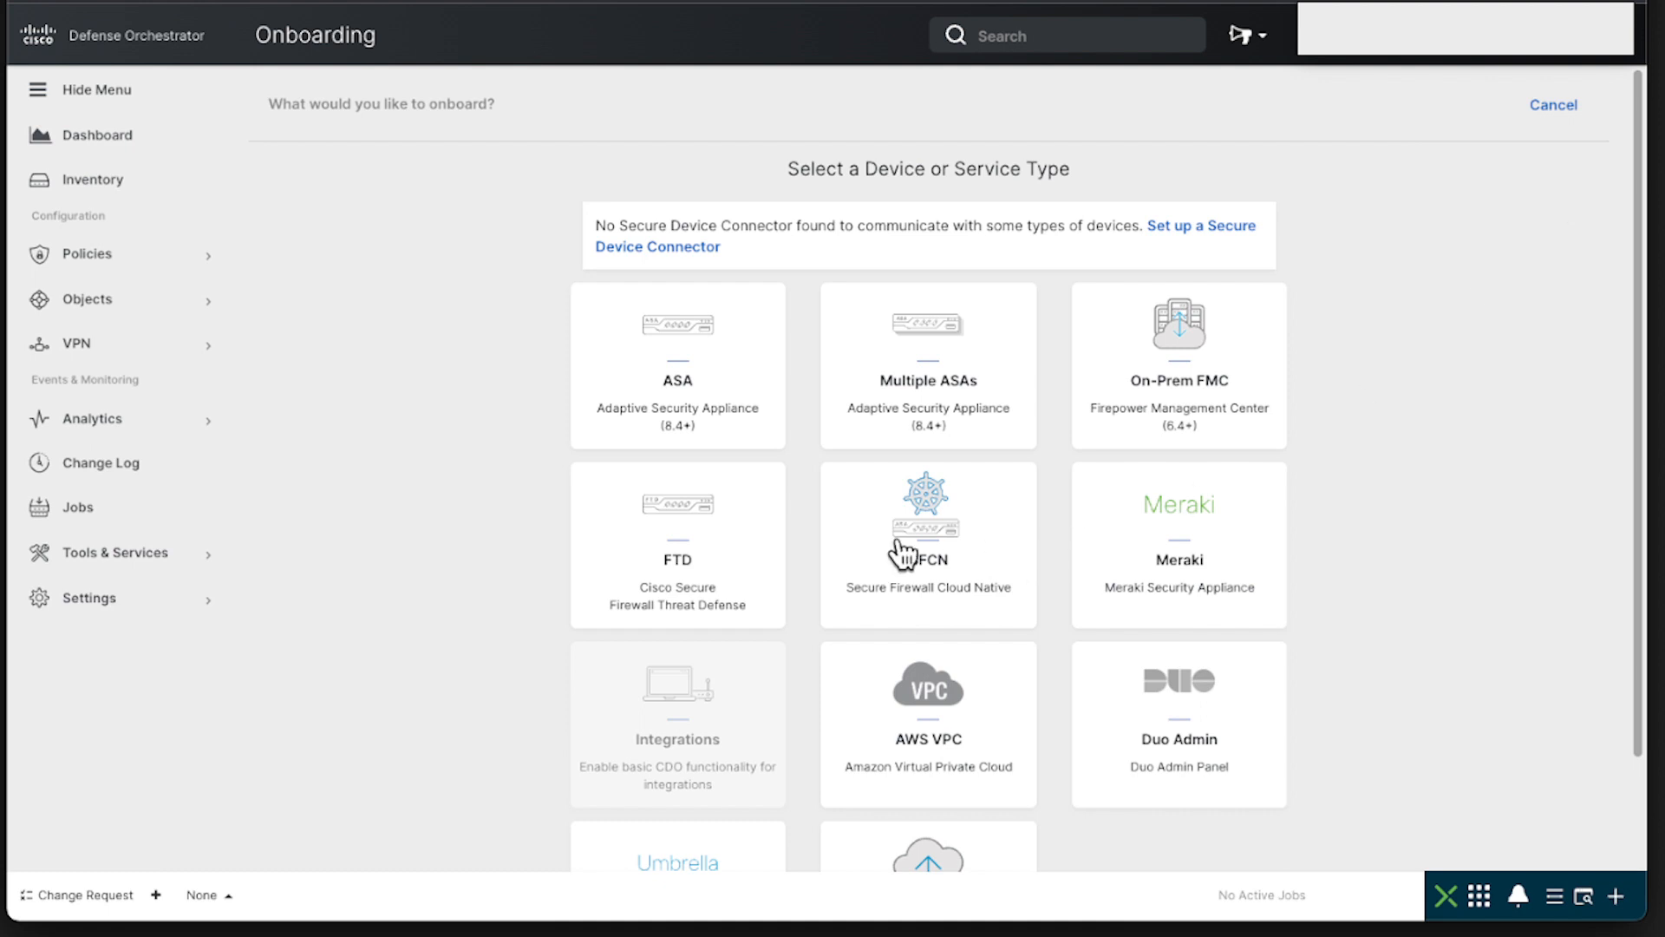
left_click(717, 597)
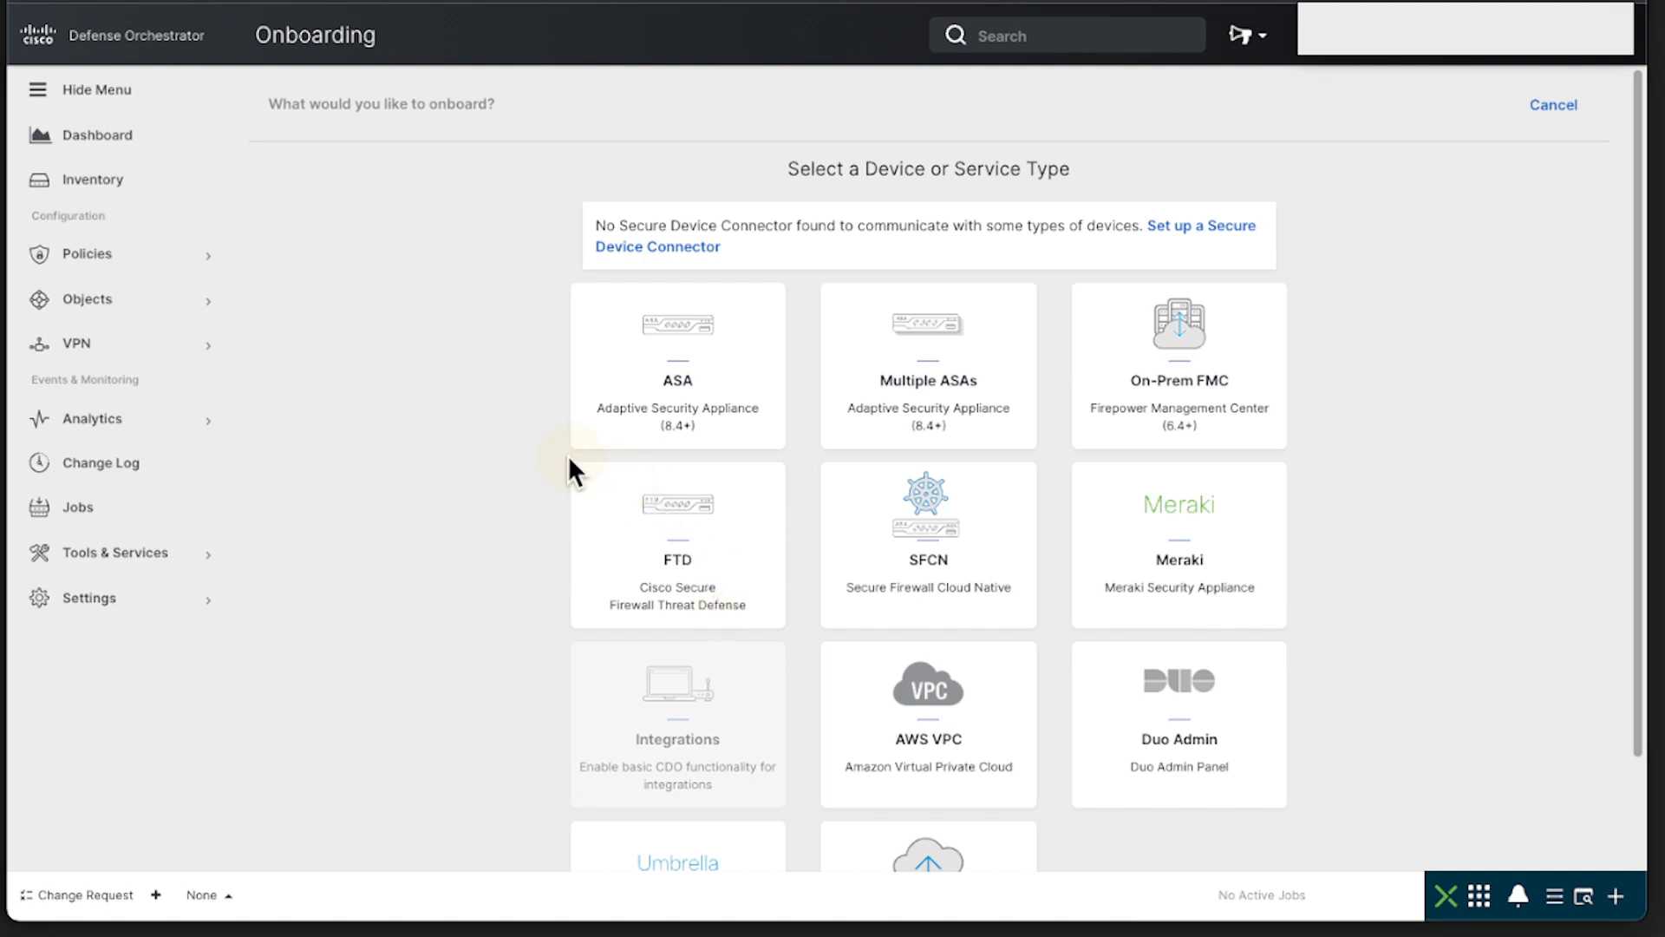
mouse_move(567, 458)
left_mouse_down()
mouse_move(637, 482)
mouse_move(738, 632)
mouse_move(787, 632)
left_mouse_up()
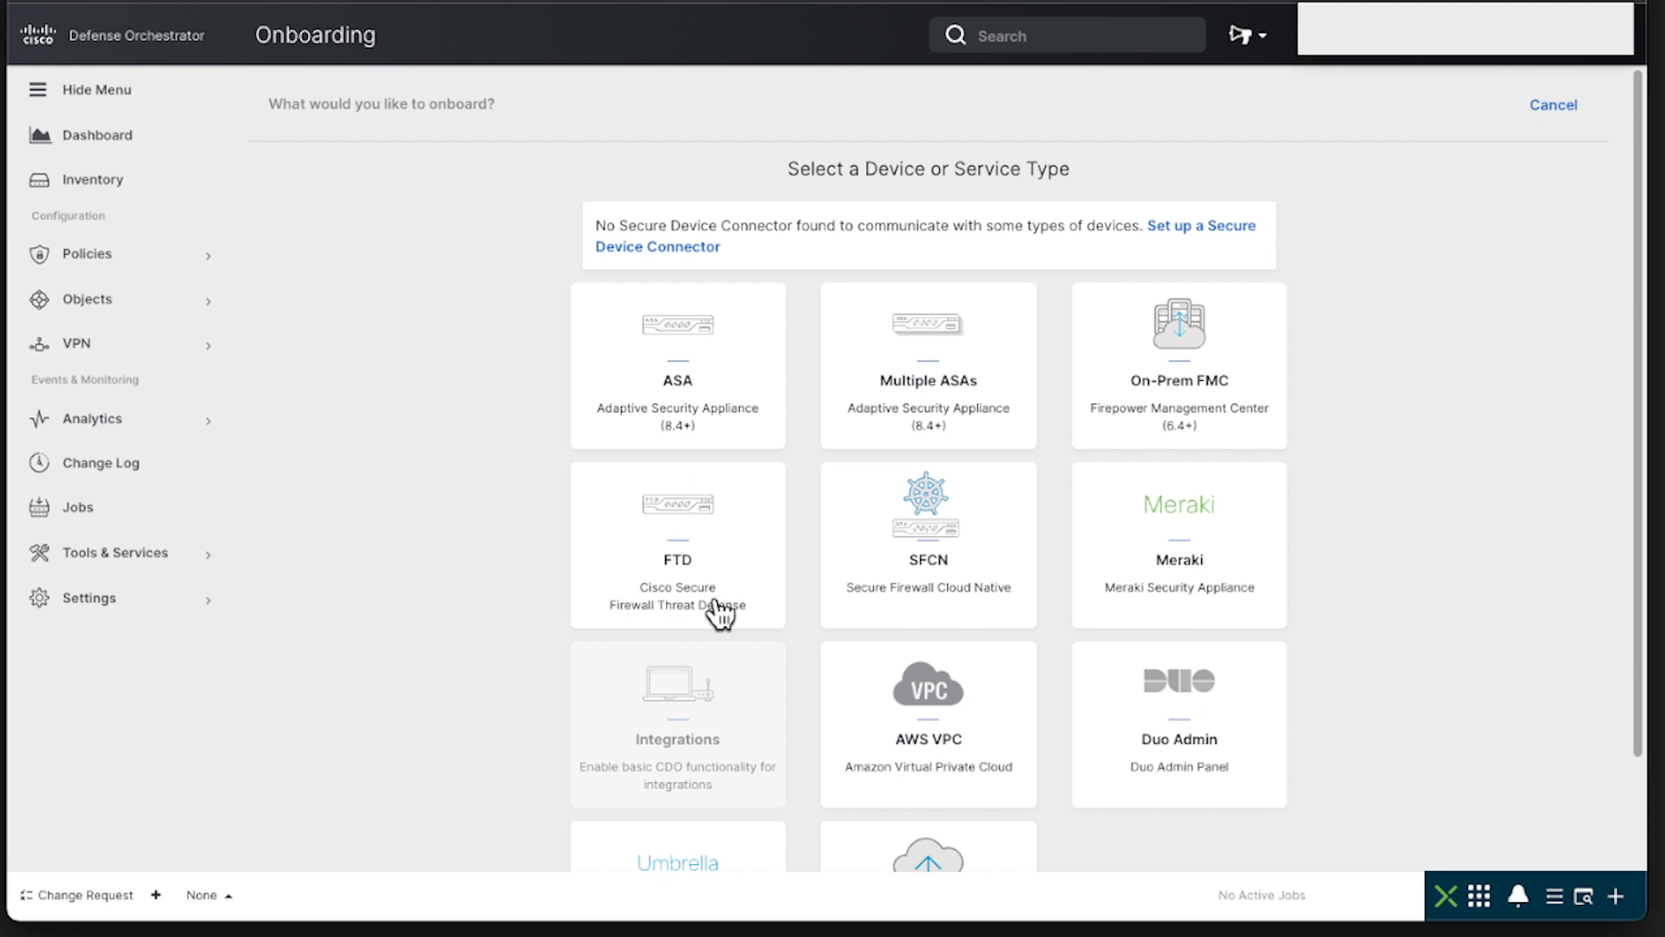
scroll(718, 613, "down", 1)
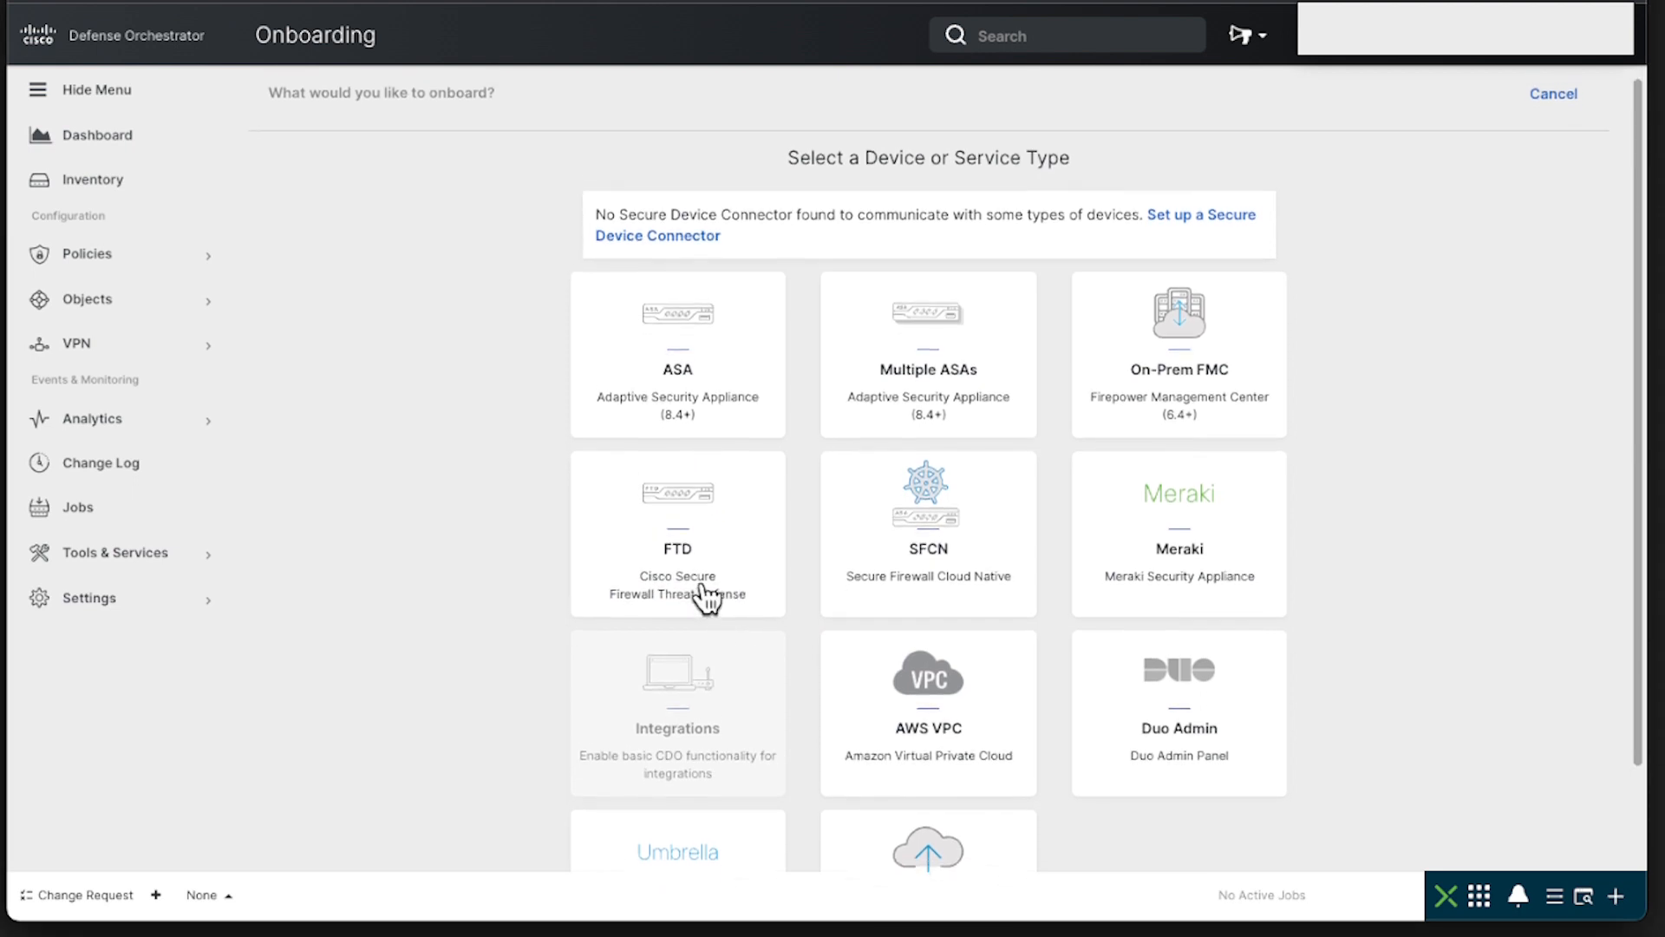
left_click(705, 586)
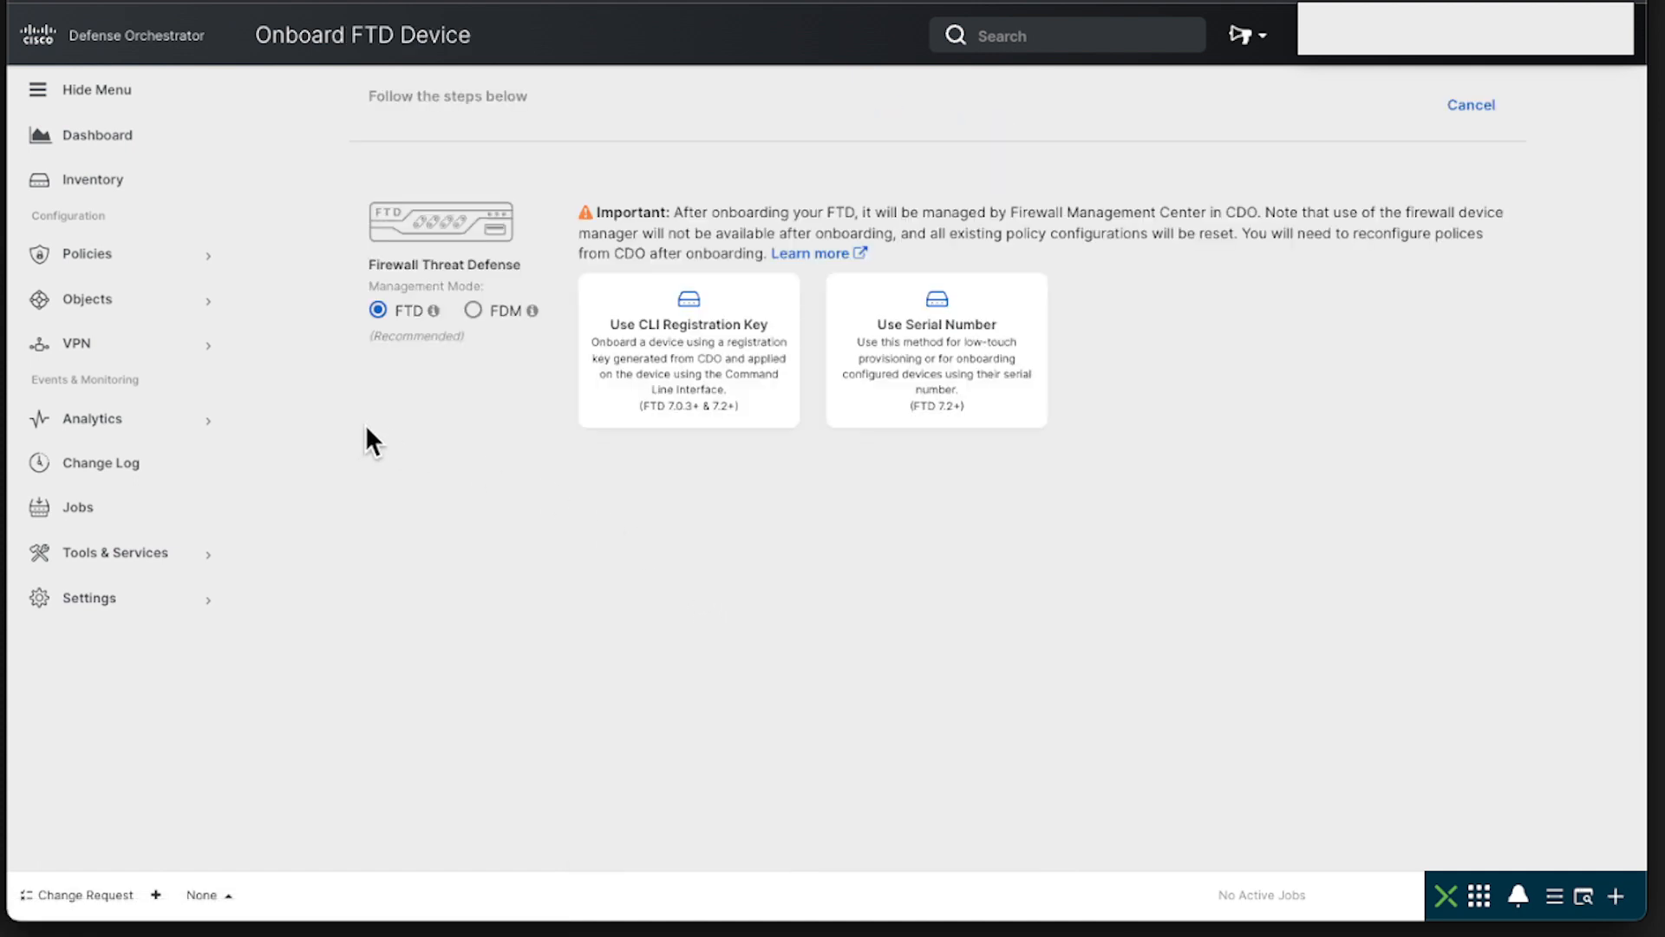
Review the note on Firewall Management Center and choose to onboard the FTD with a CLI registration key
left_click(392, 363)
left_click_drag(1010, 211, 1205, 215)
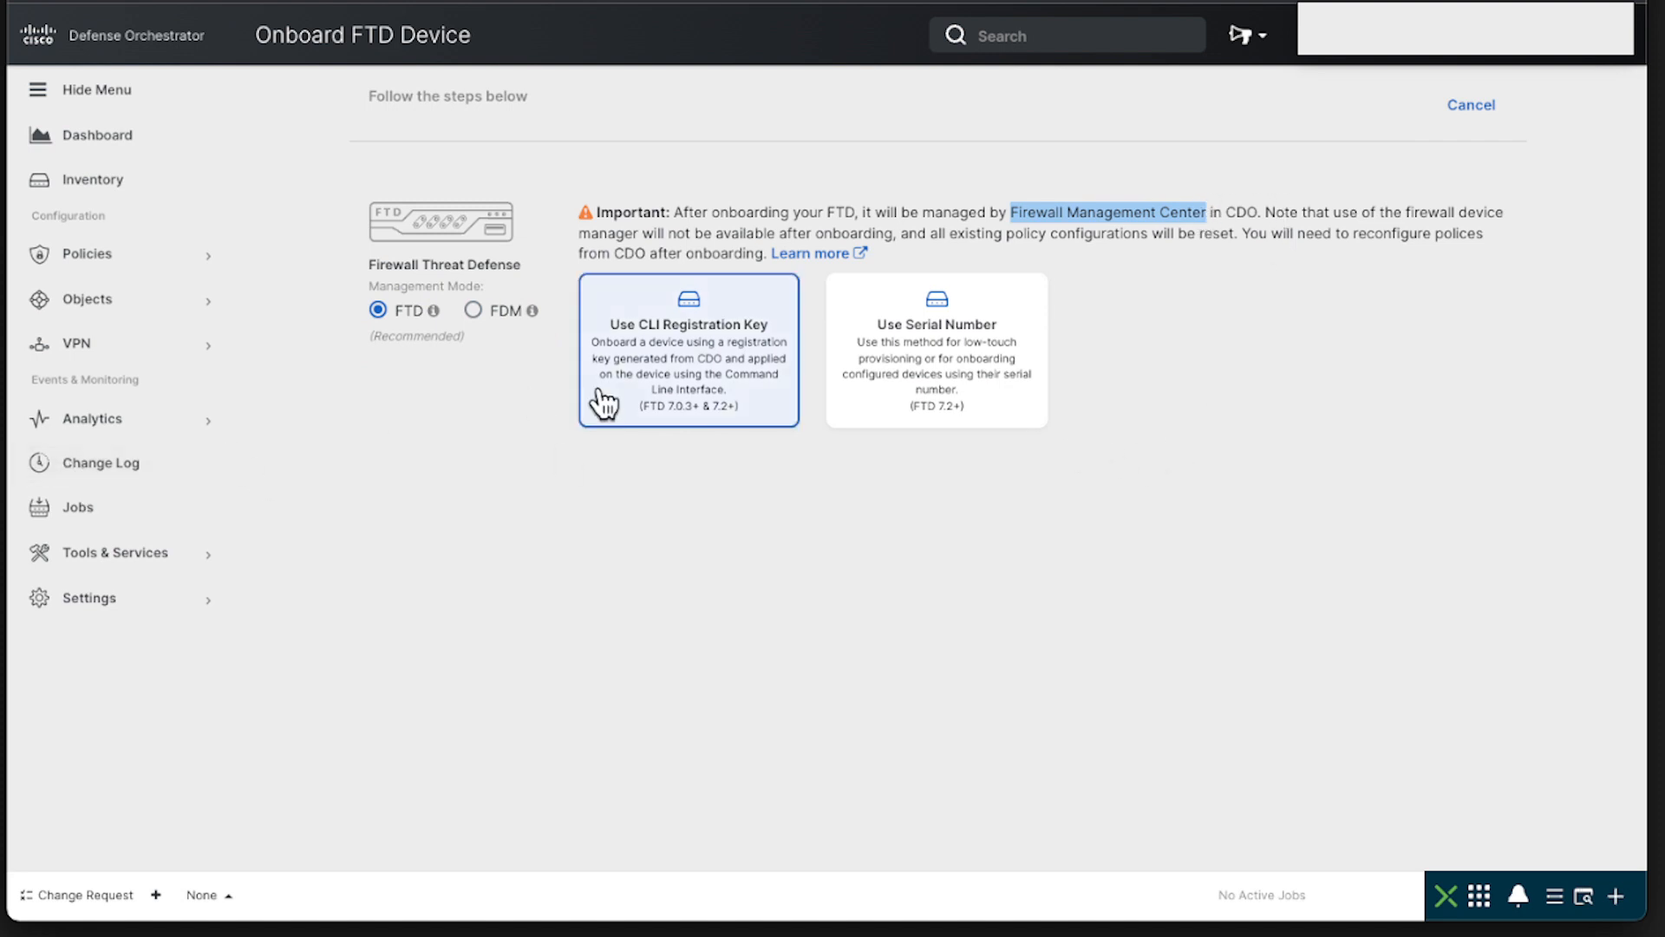
left_click(661, 395)
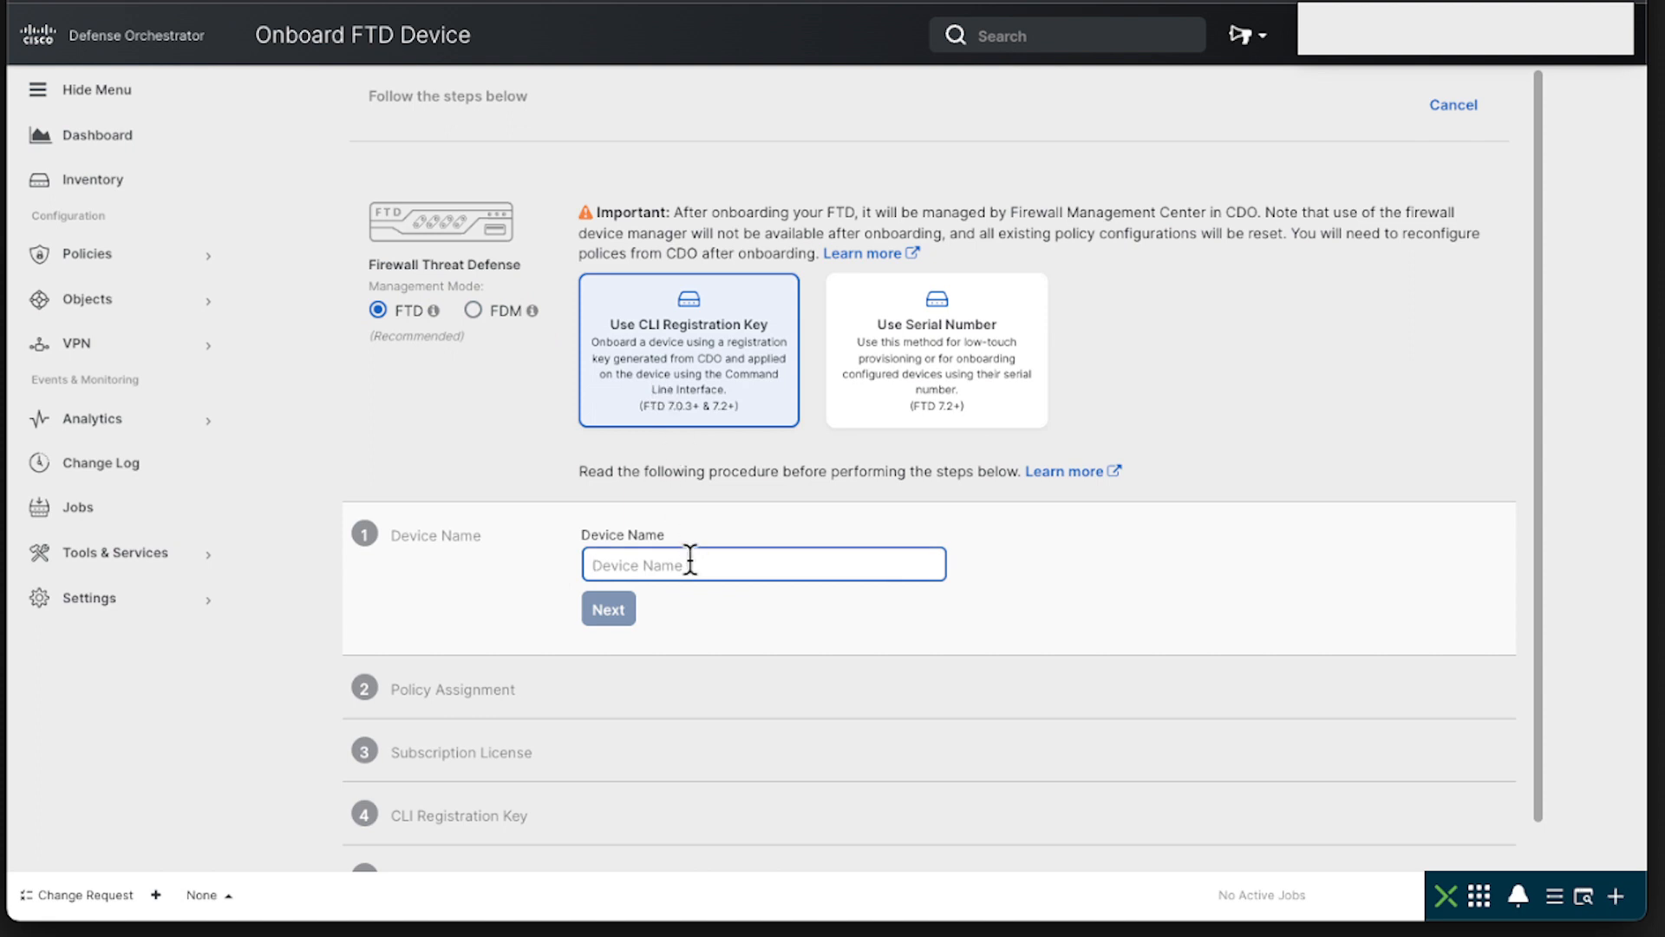
Name the device FTDv730-CFMC-Demo and continue to the policy assignment
type("FTDv")
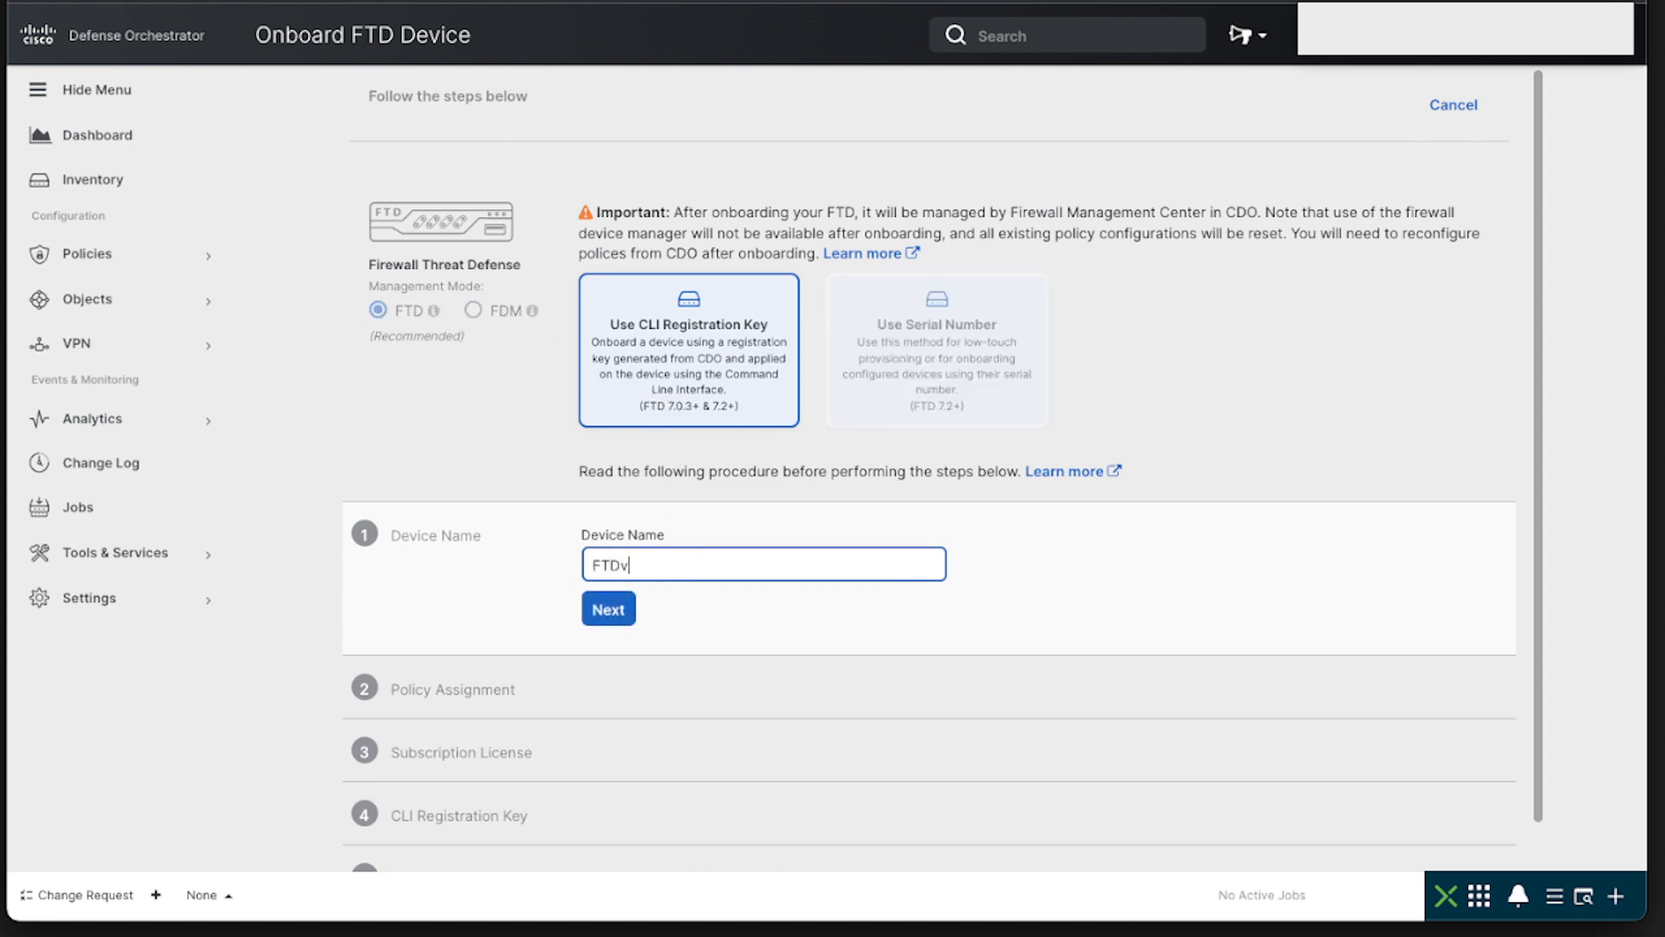
type("730-CFMC-Demo")
left_click(614, 610)
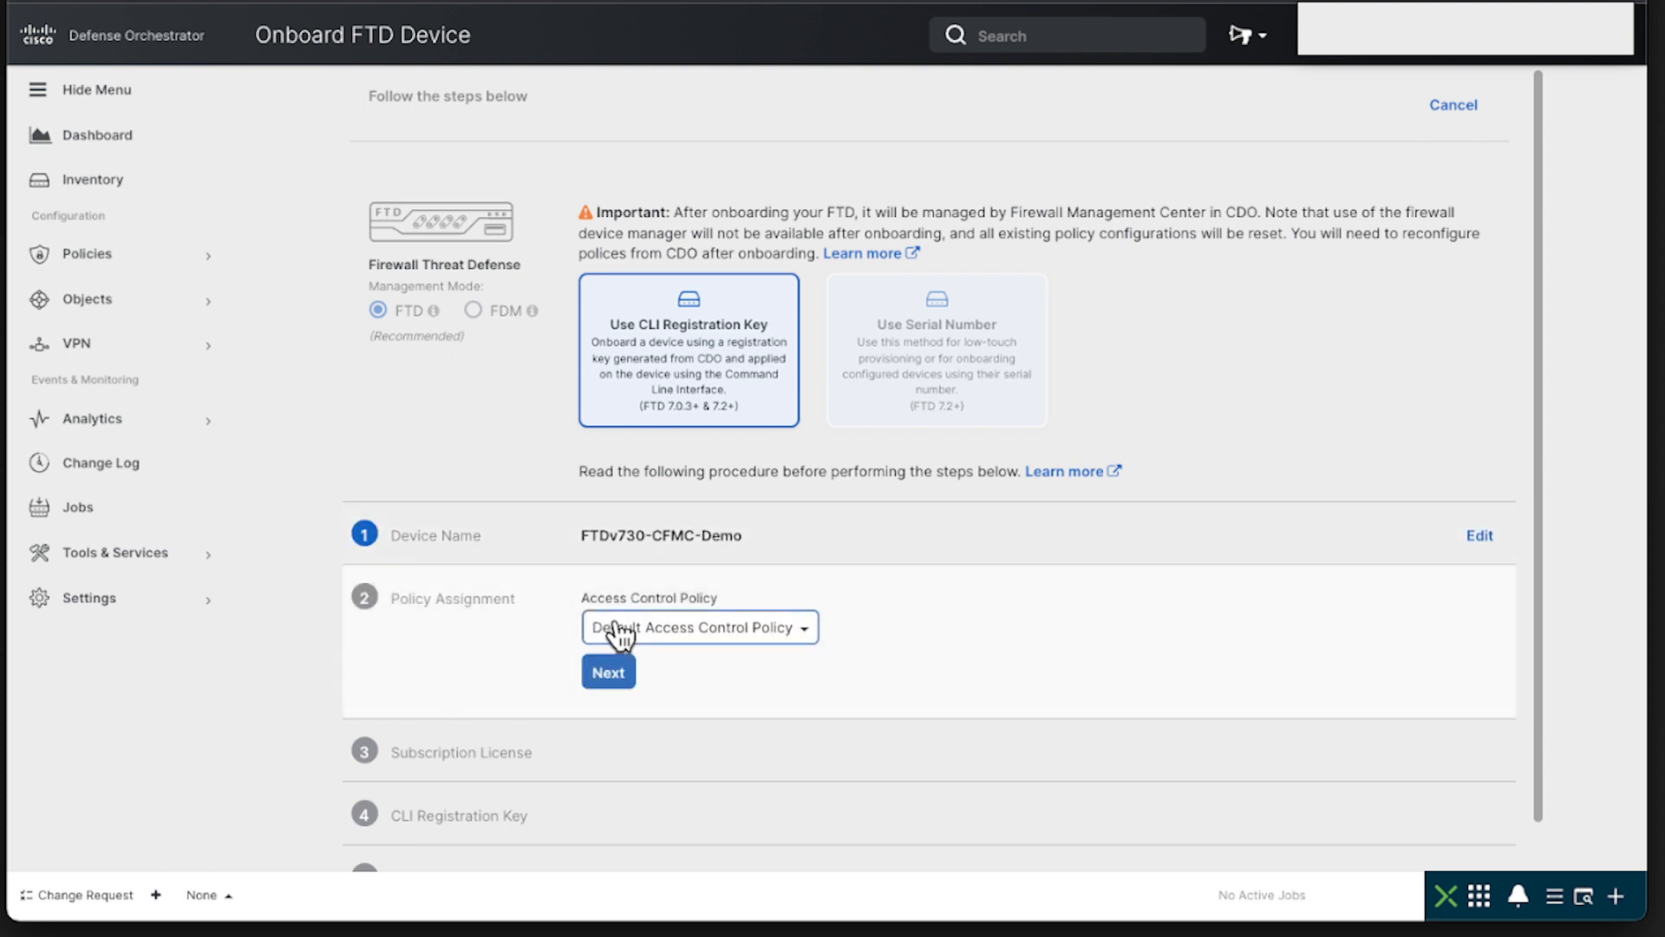
Keep Default Access Control Policy as the access control policy and continue to the subscription license settings
left_click(617, 633)
scroll(736, 846, "down", 1)
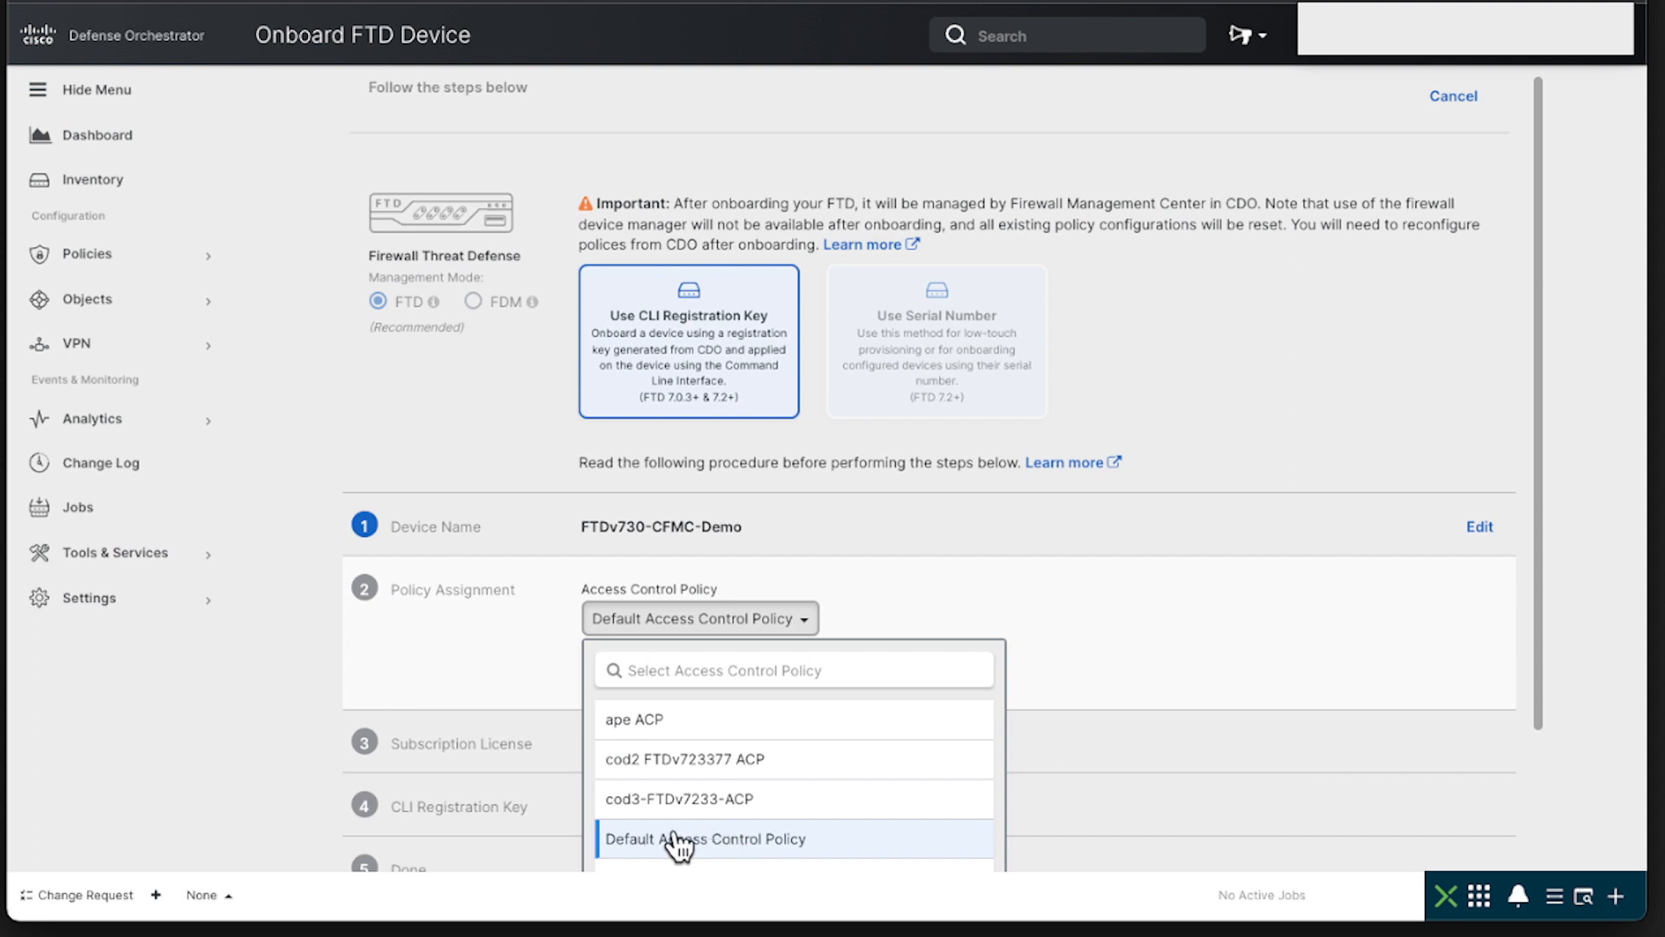
left_click(1075, 654)
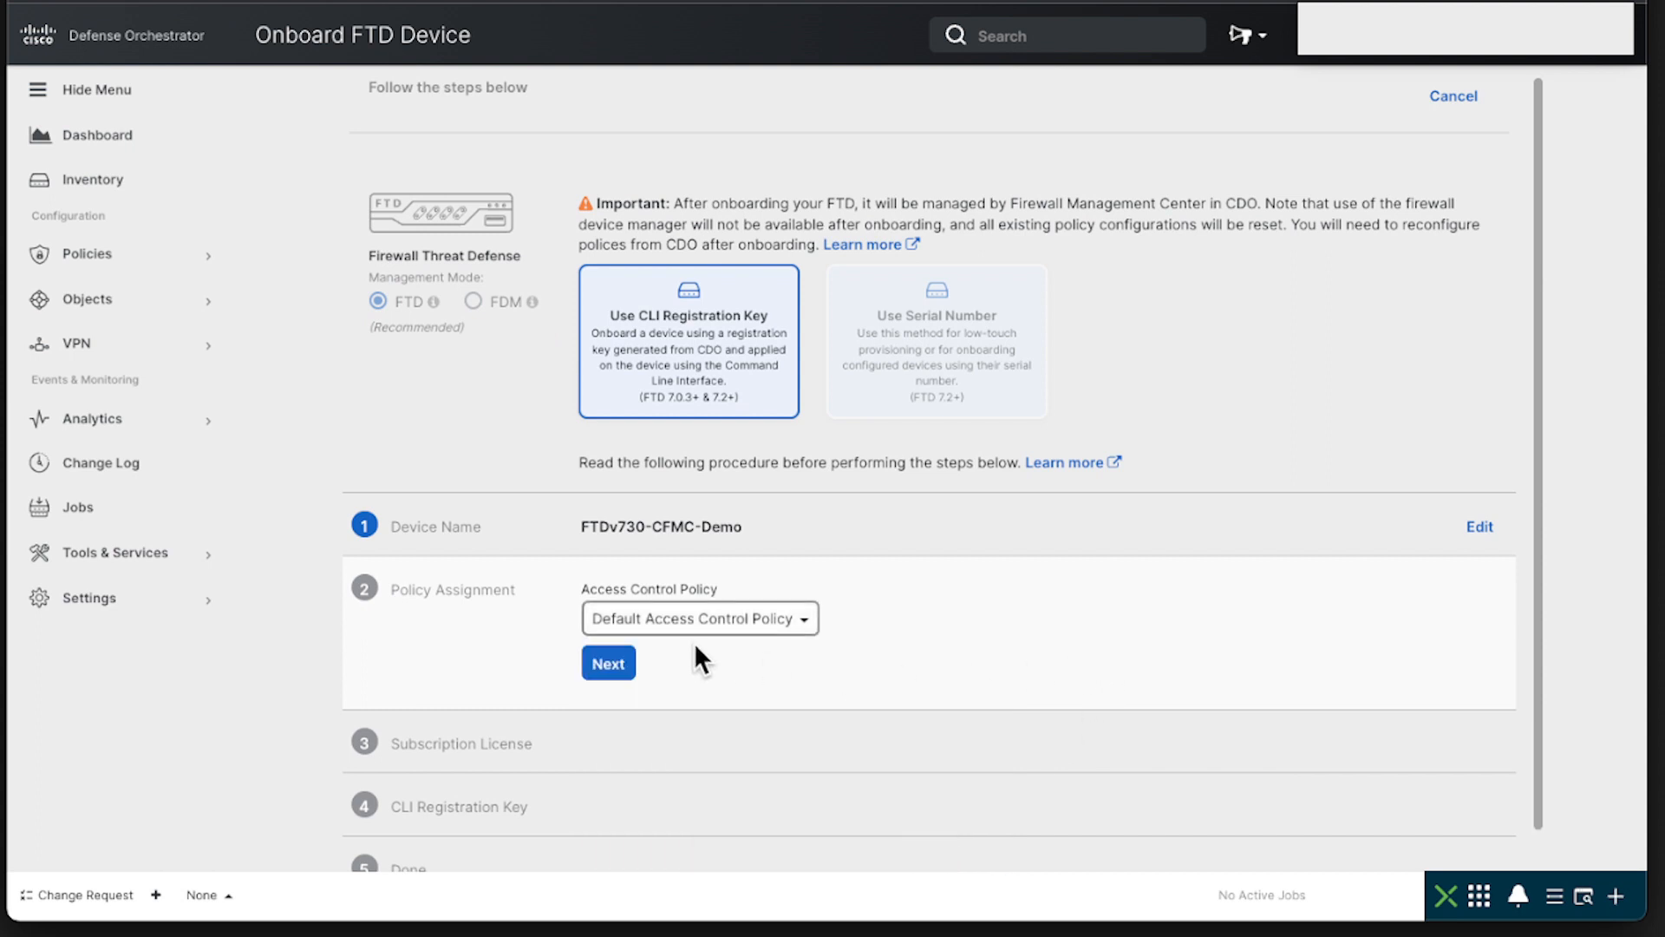
left_click(607, 664)
Mark the FTD as a virtual device and set its performance tier to FTDv10 - Tiered (4 core / 8 GB)
scroll(601, 687, "down", 1)
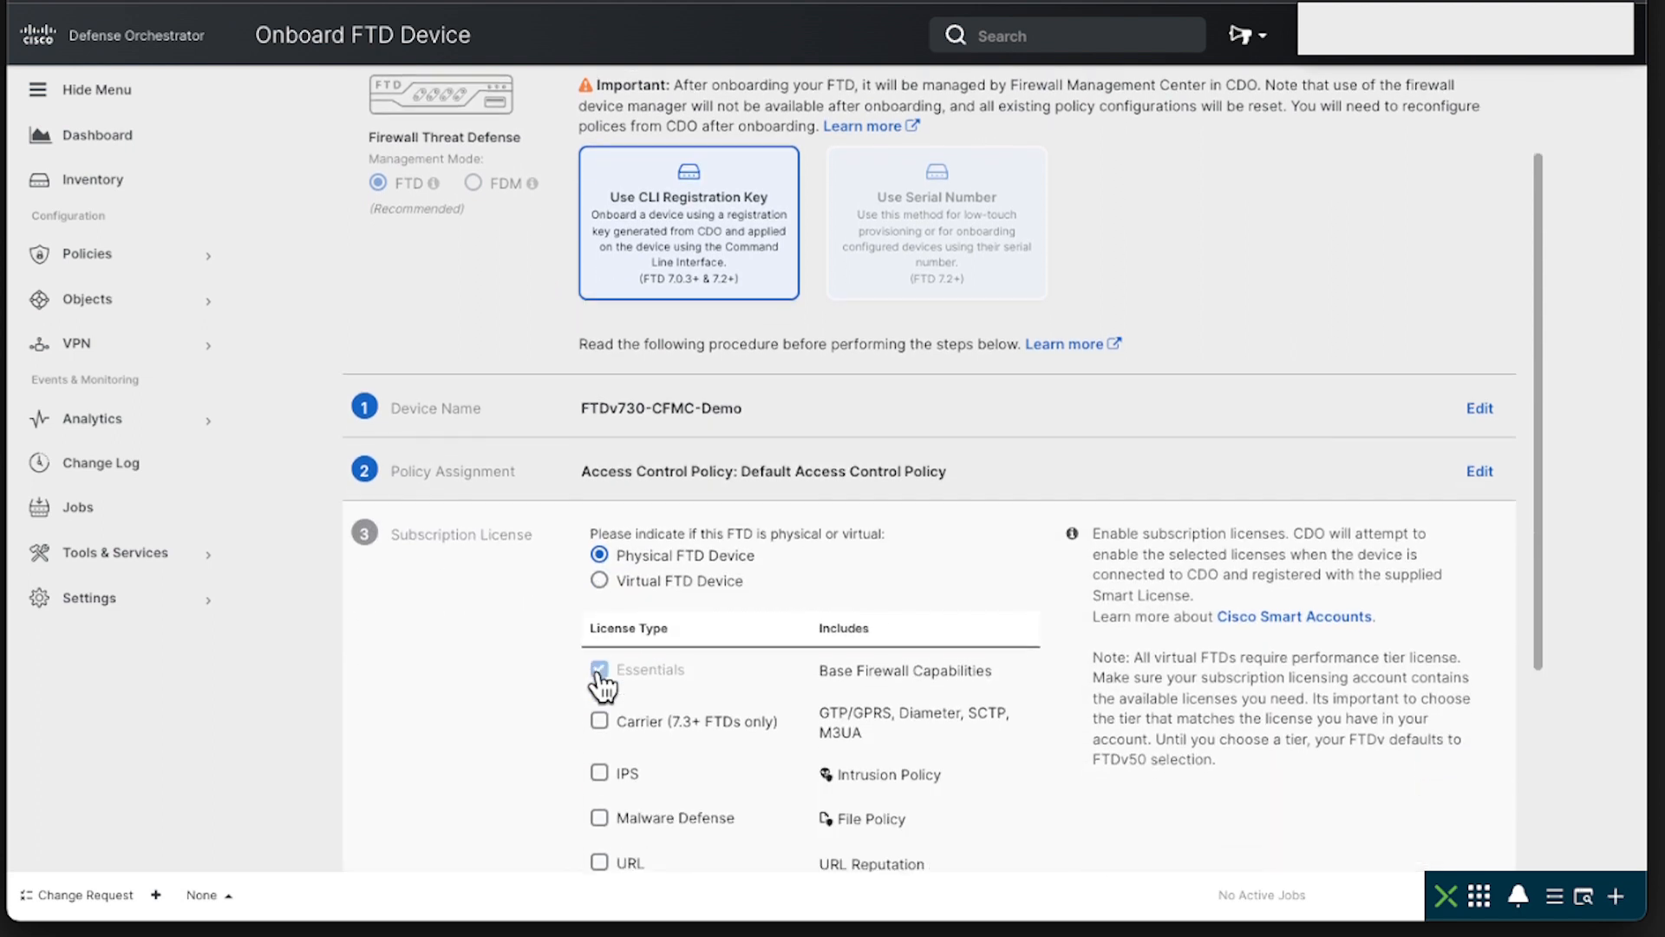
scroll(596, 659, "down", 2)
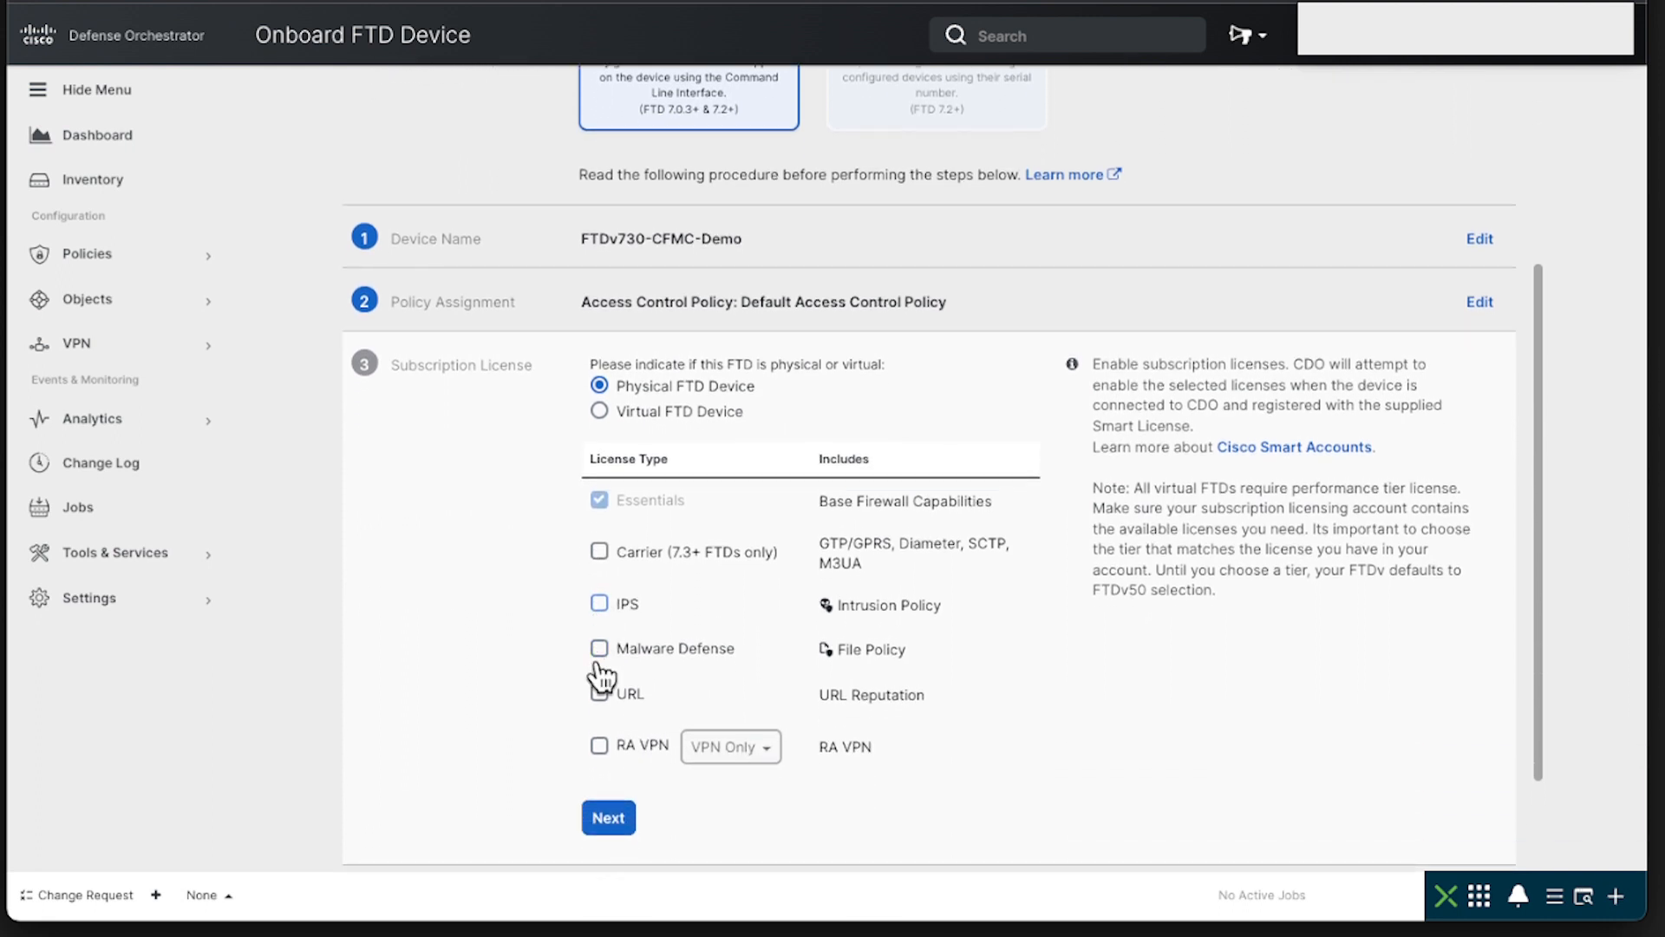
scroll(600, 675, "down", 1)
left_click(596, 660)
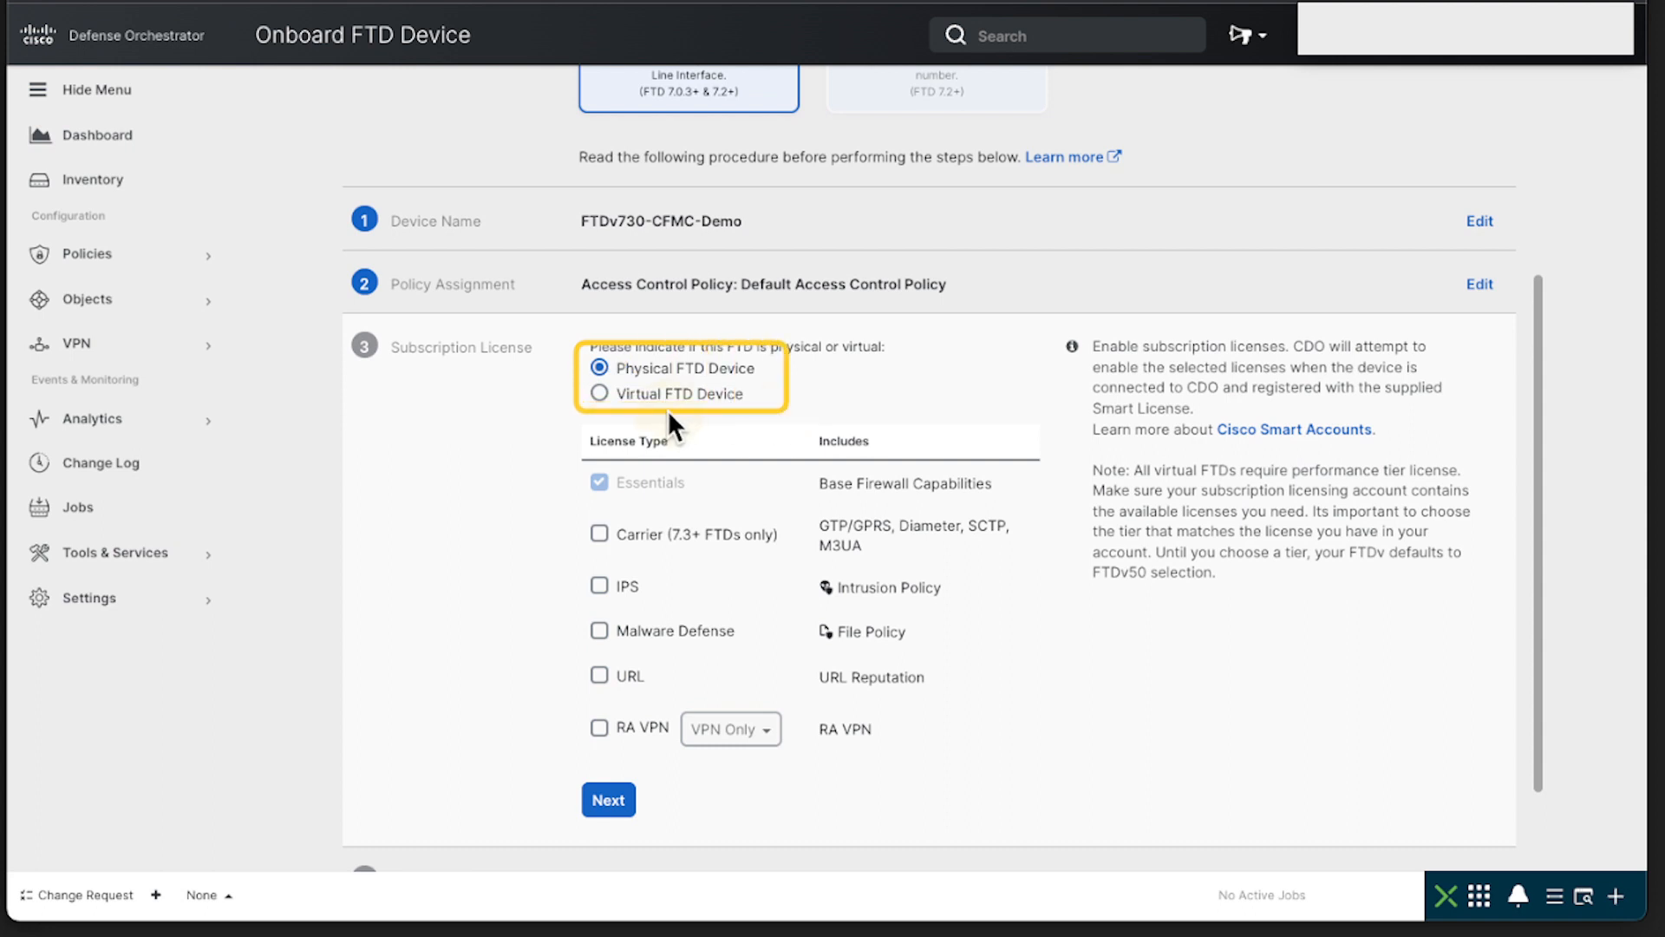
left_click(600, 393)
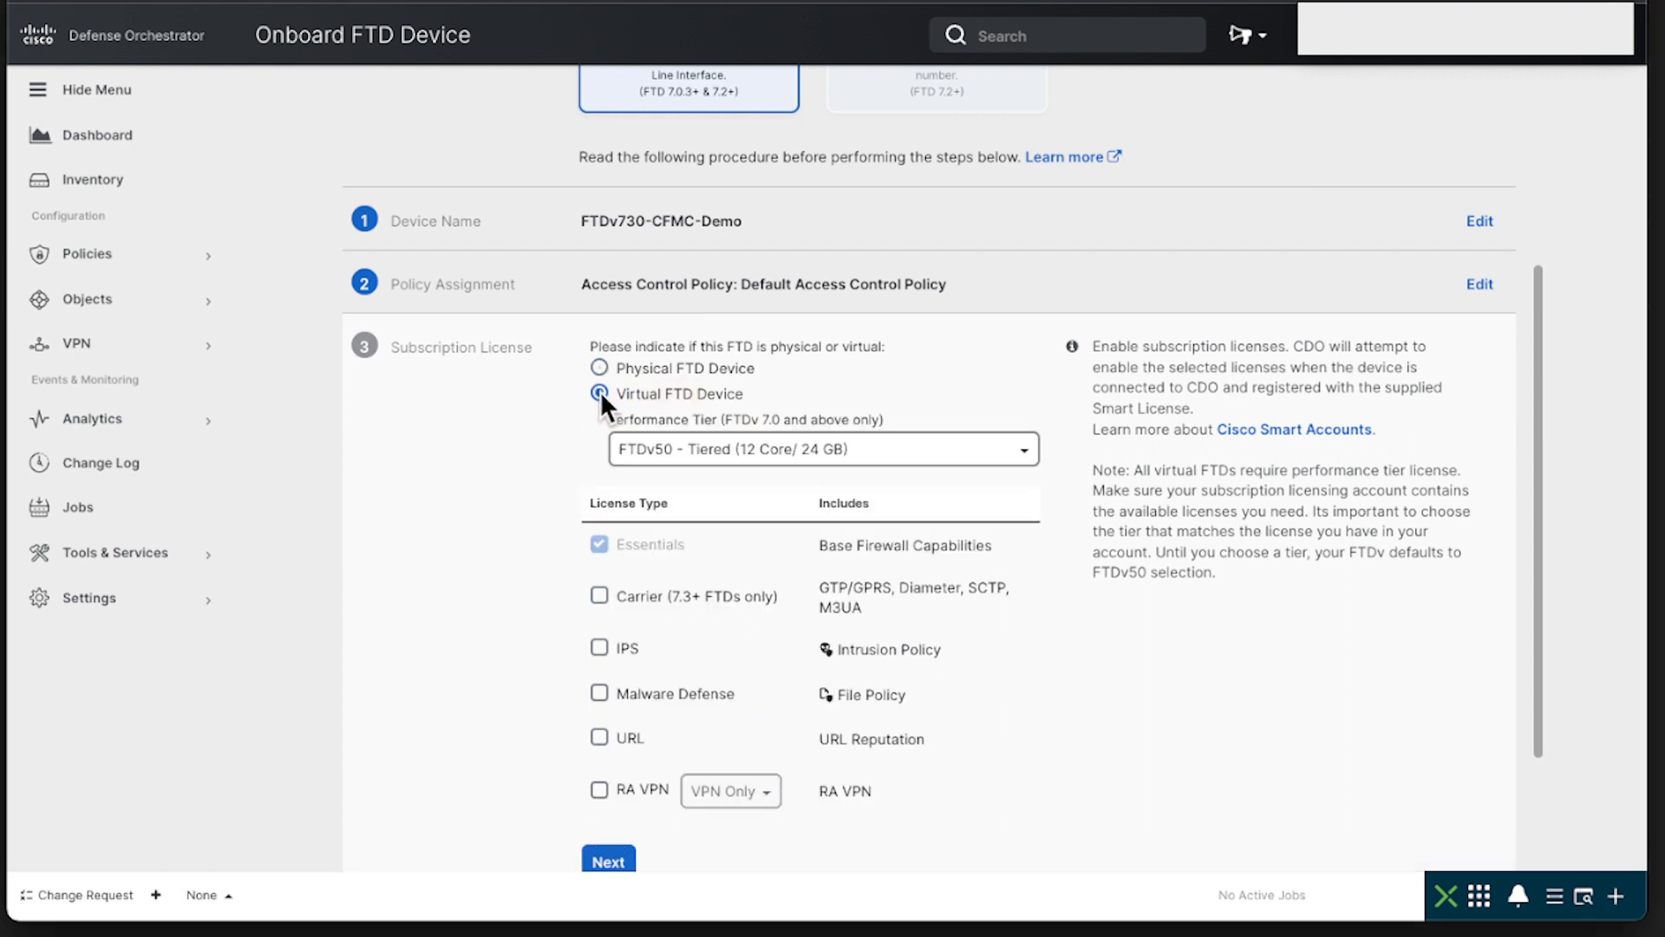
left_click(696, 460)
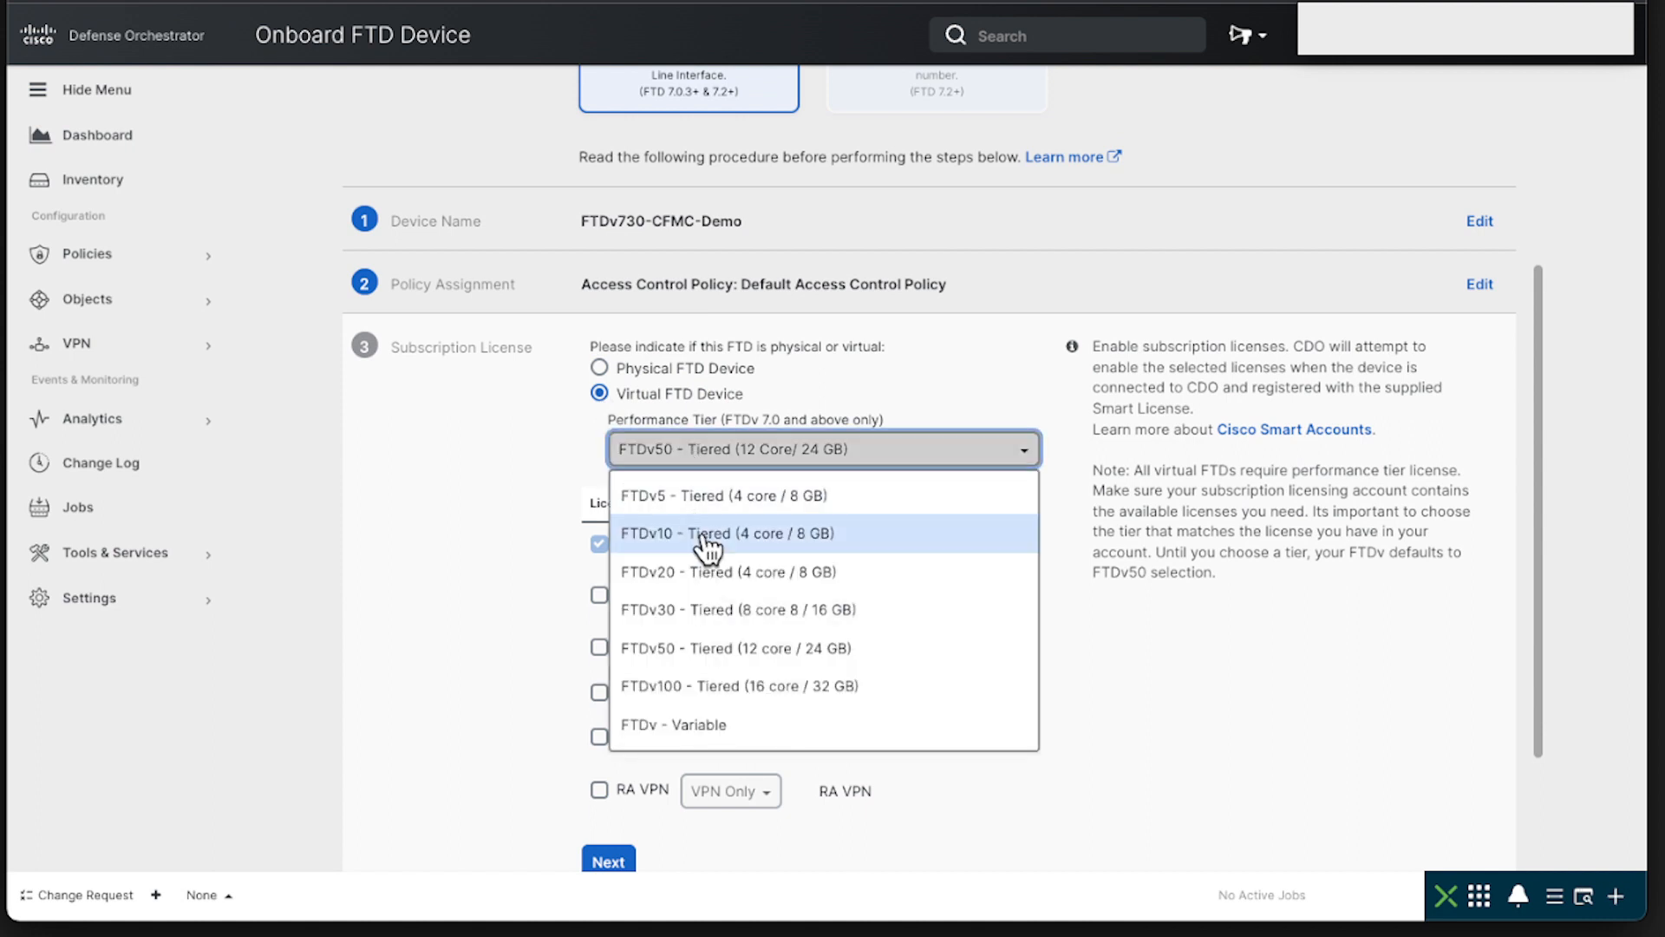
left_click(702, 531)
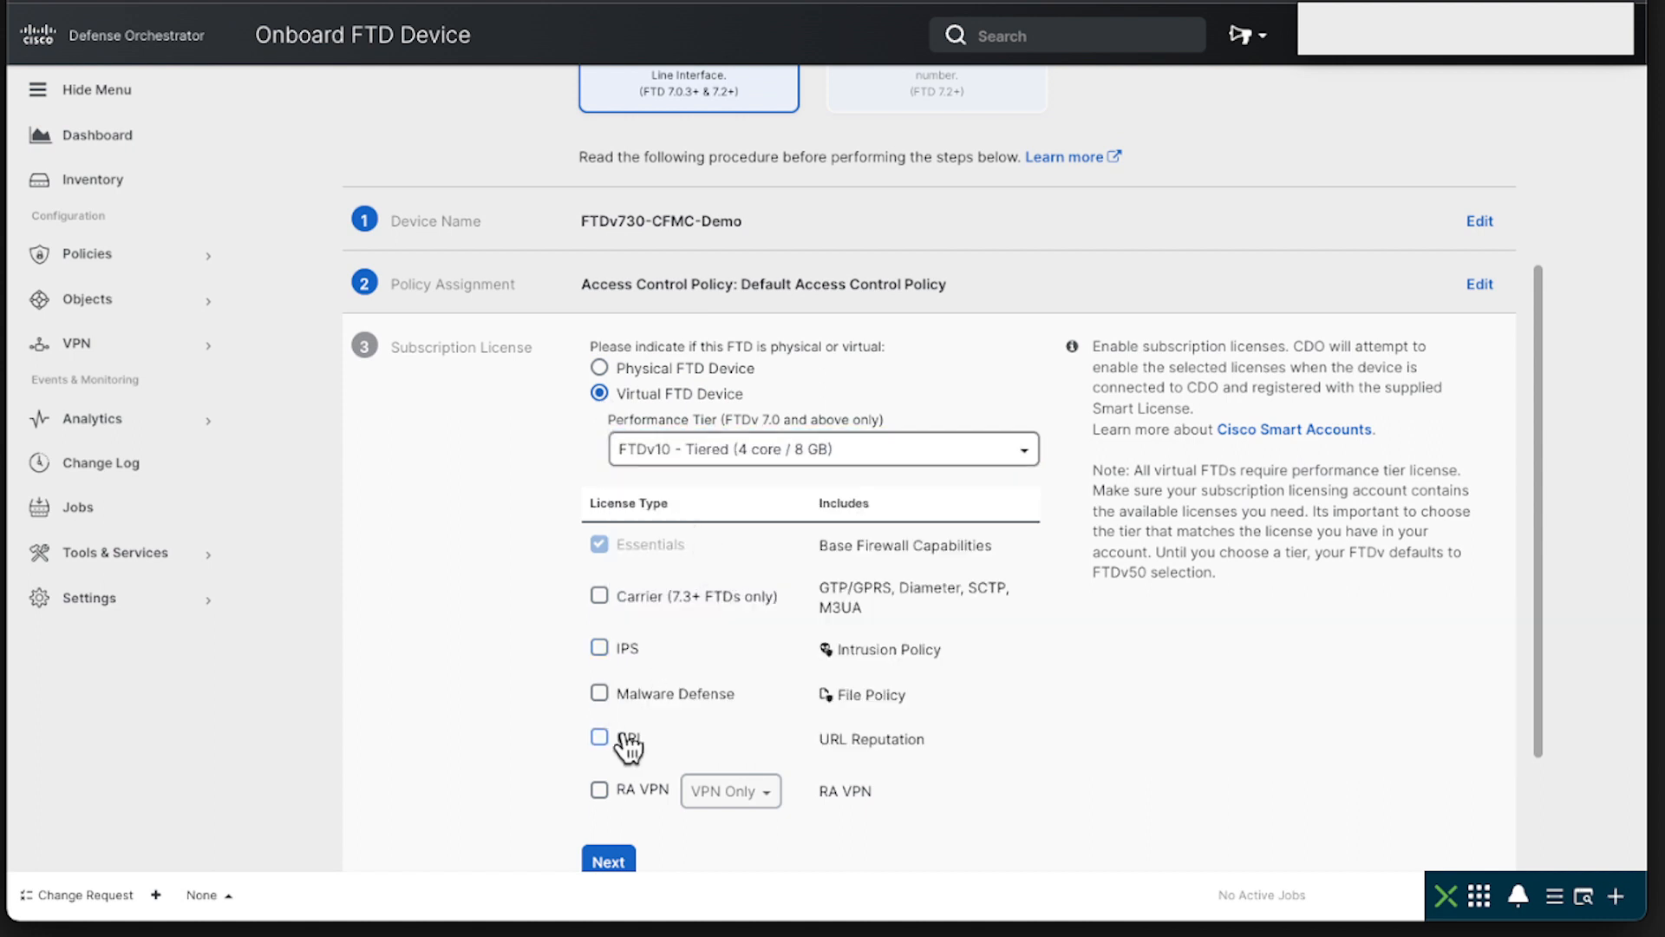
Review the performance tier and license types, keep only the Essentials license, and continue to the CLI registration key
scroll(502, 701, "down", 2)
scroll(501, 701, "down", 1)
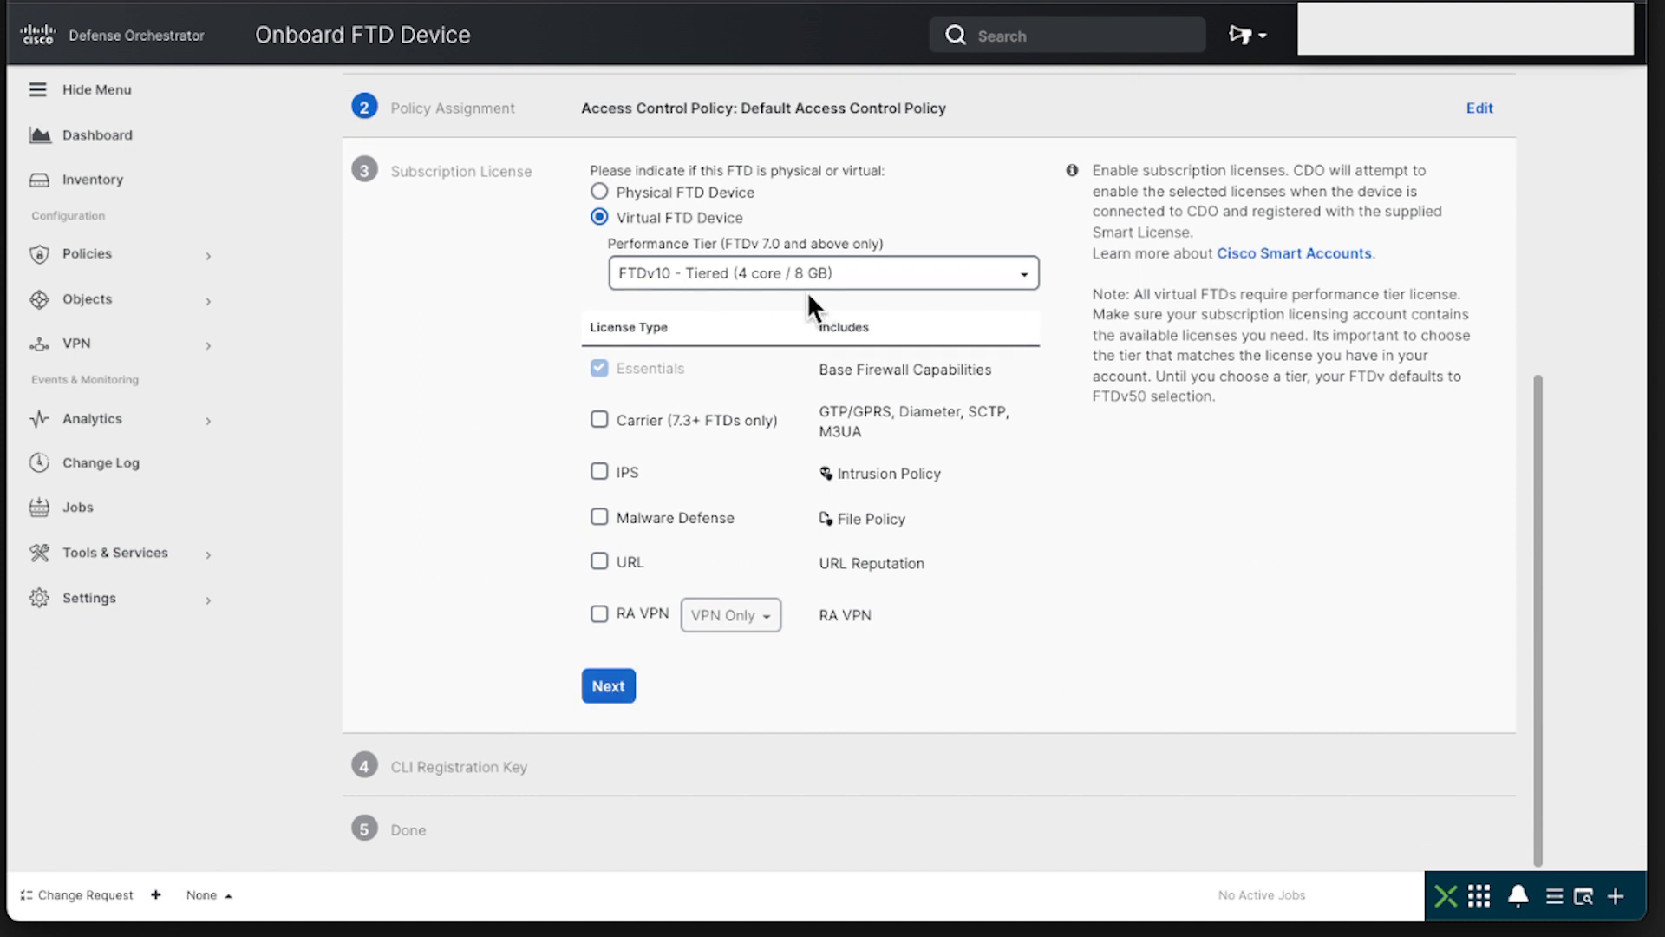
mouse_move(592, 235)
left_mouse_down()
mouse_move(871, 248)
mouse_move(1088, 297)
left_mouse_up()
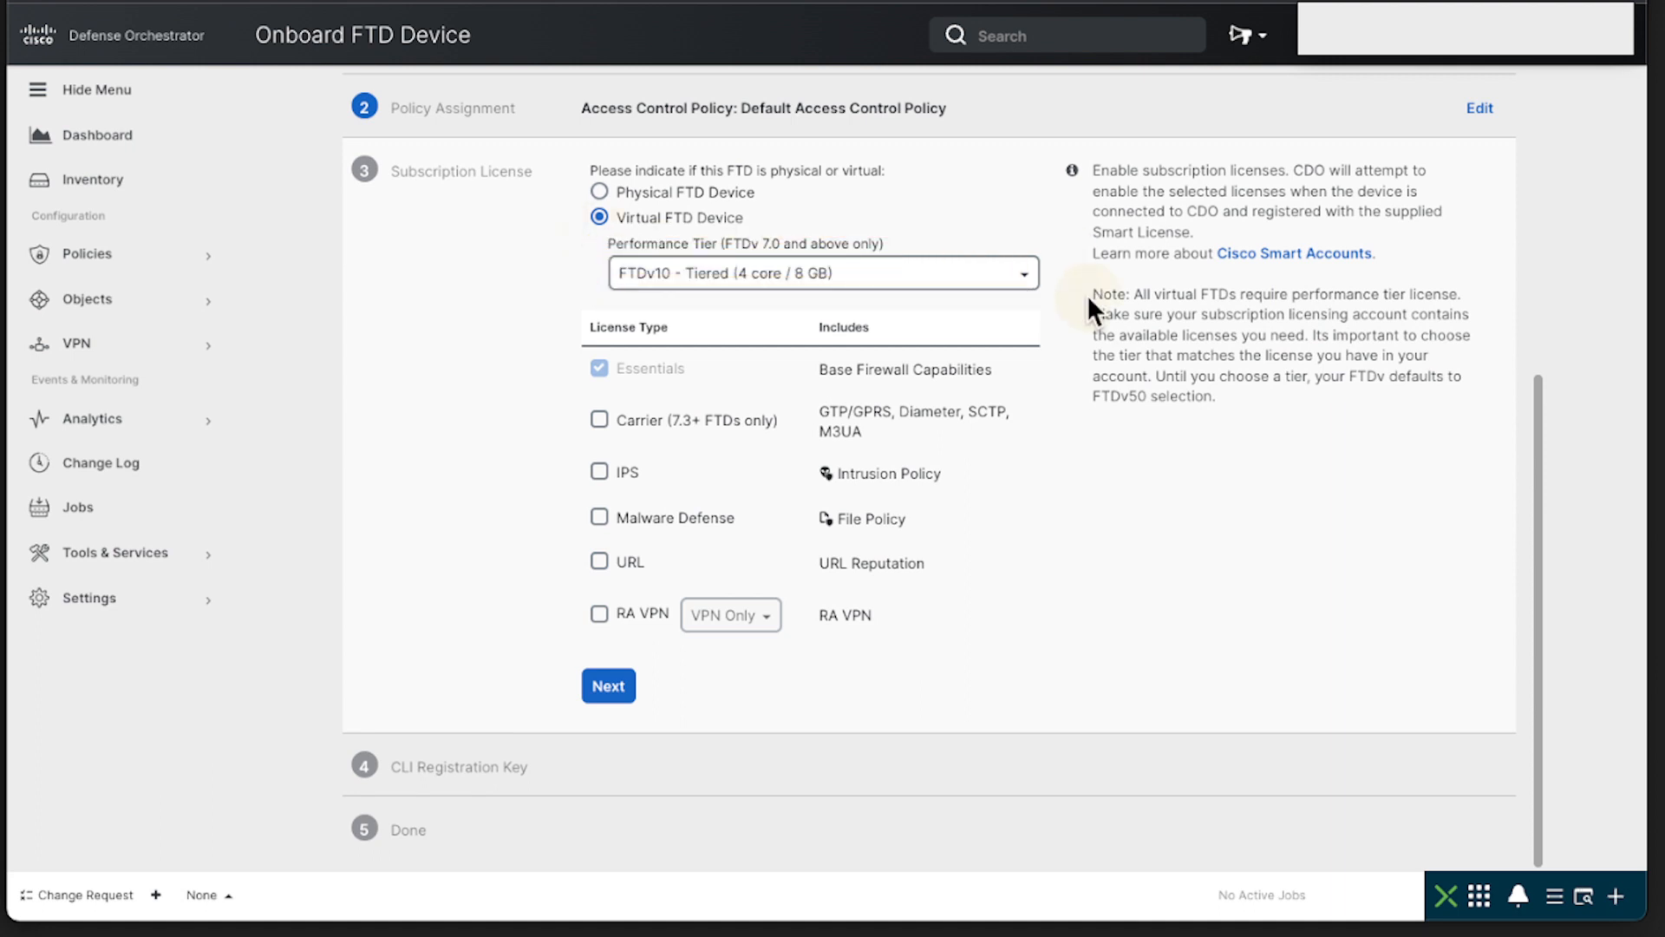
left_click(608, 687)
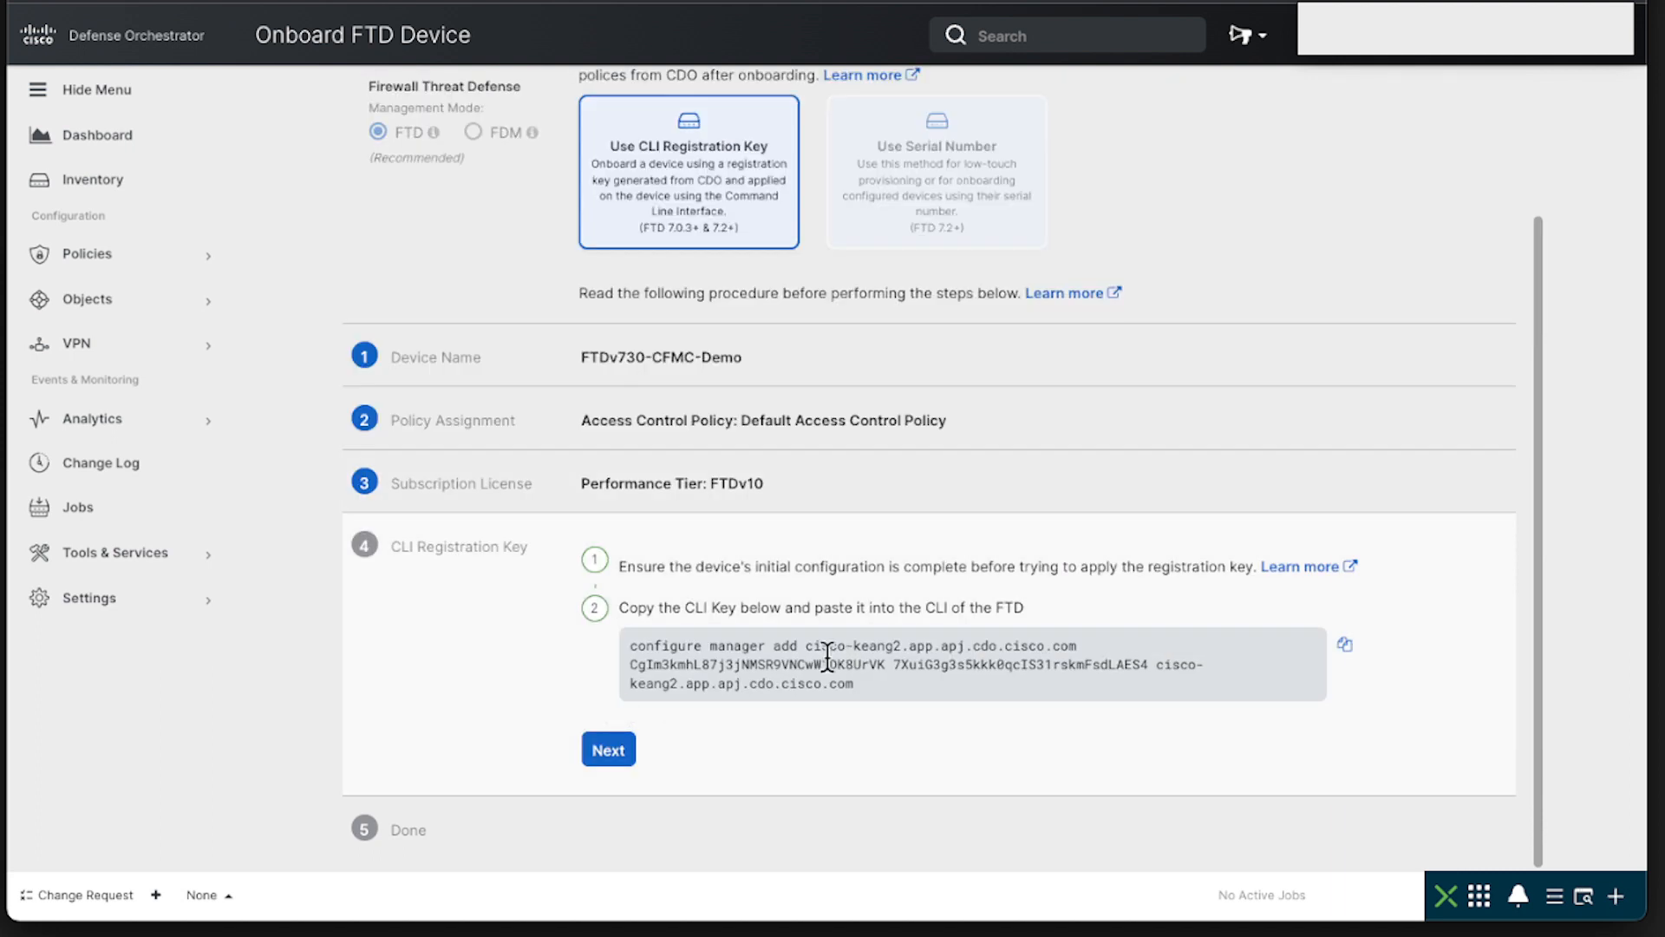
Copy the generated CLI registration command, then finish the onboarding wizard without labels and go to the inventory
left_click(1347, 647)
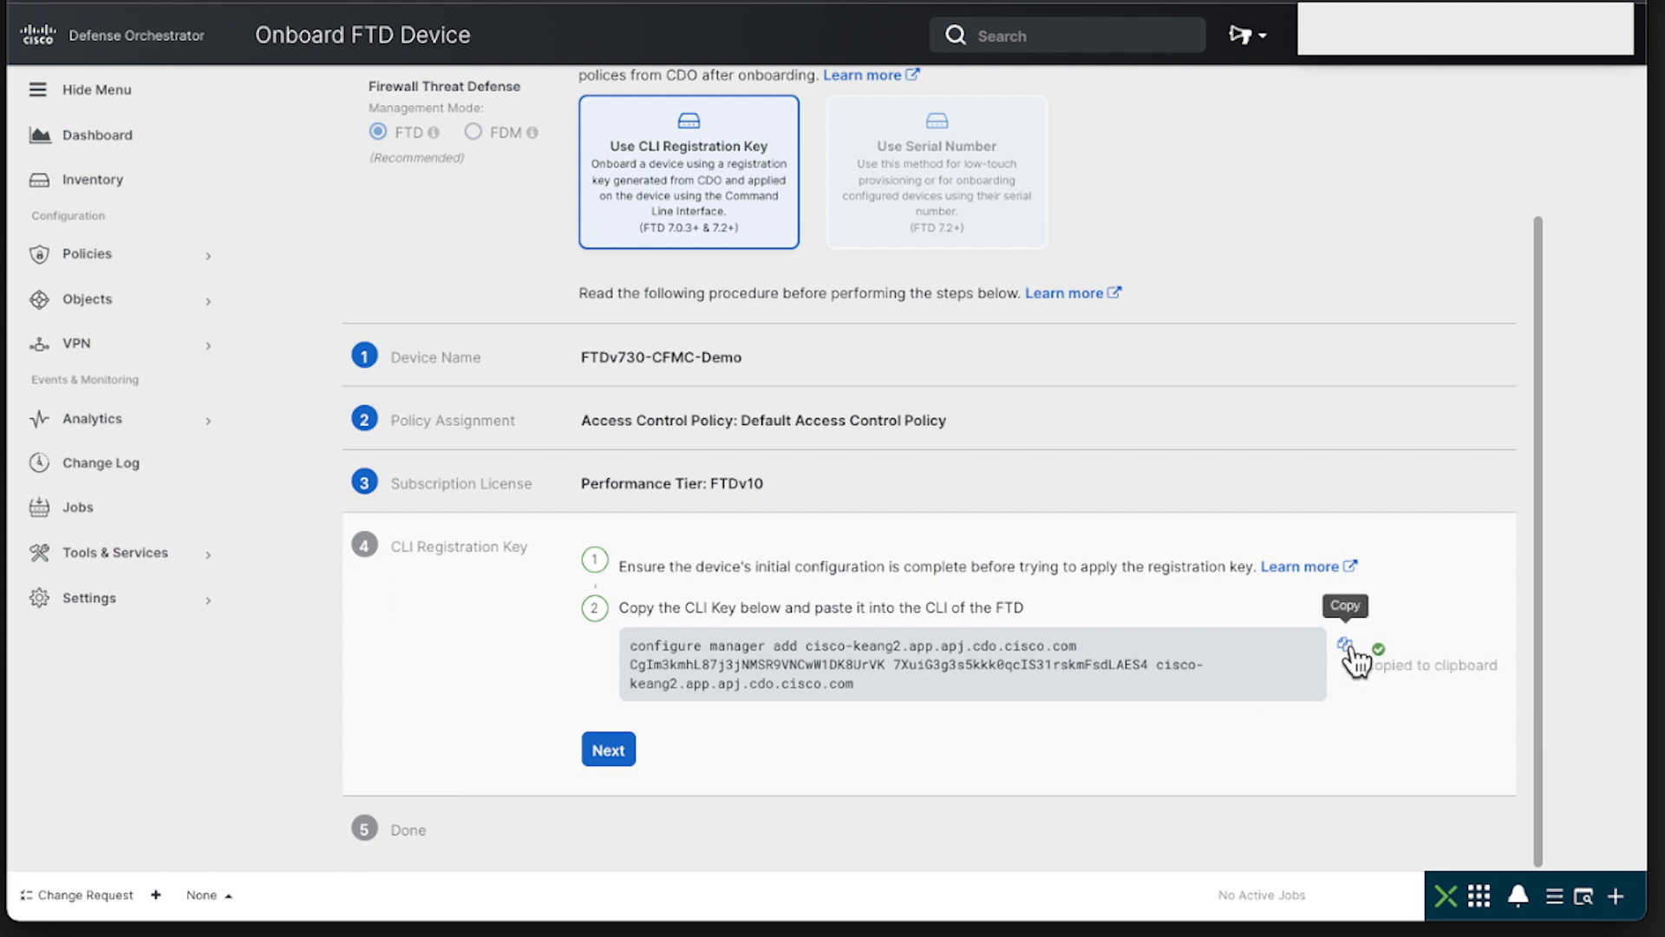
scroll(720, 681, "up", 1)
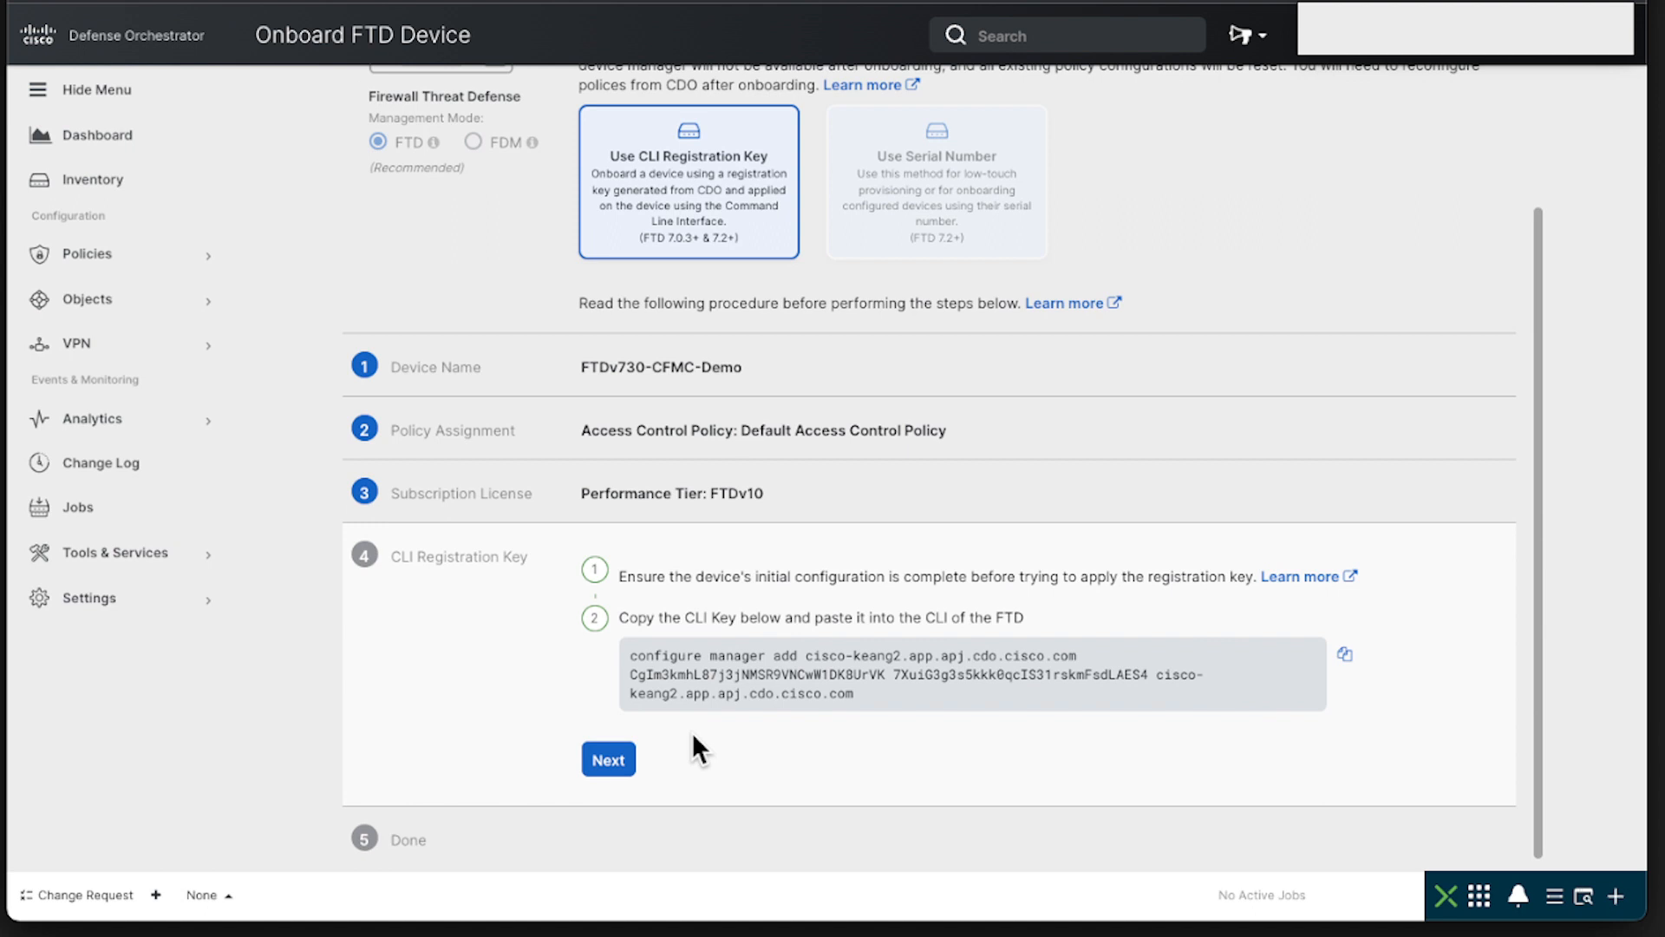
left_click(622, 760)
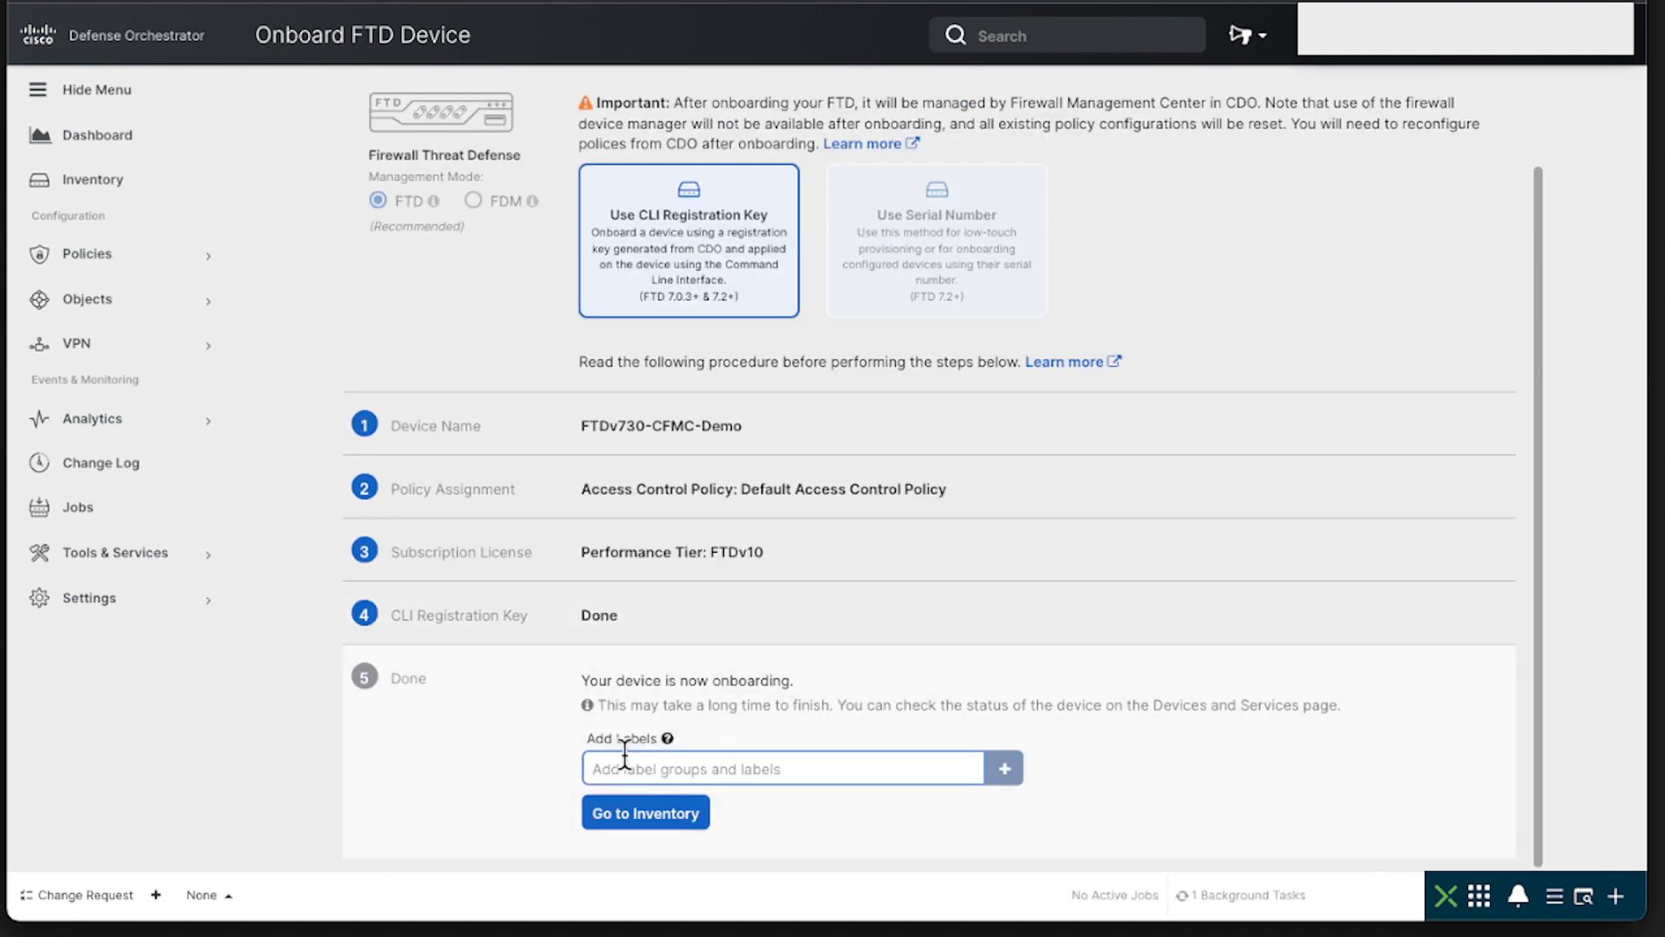
left_click(647, 812)
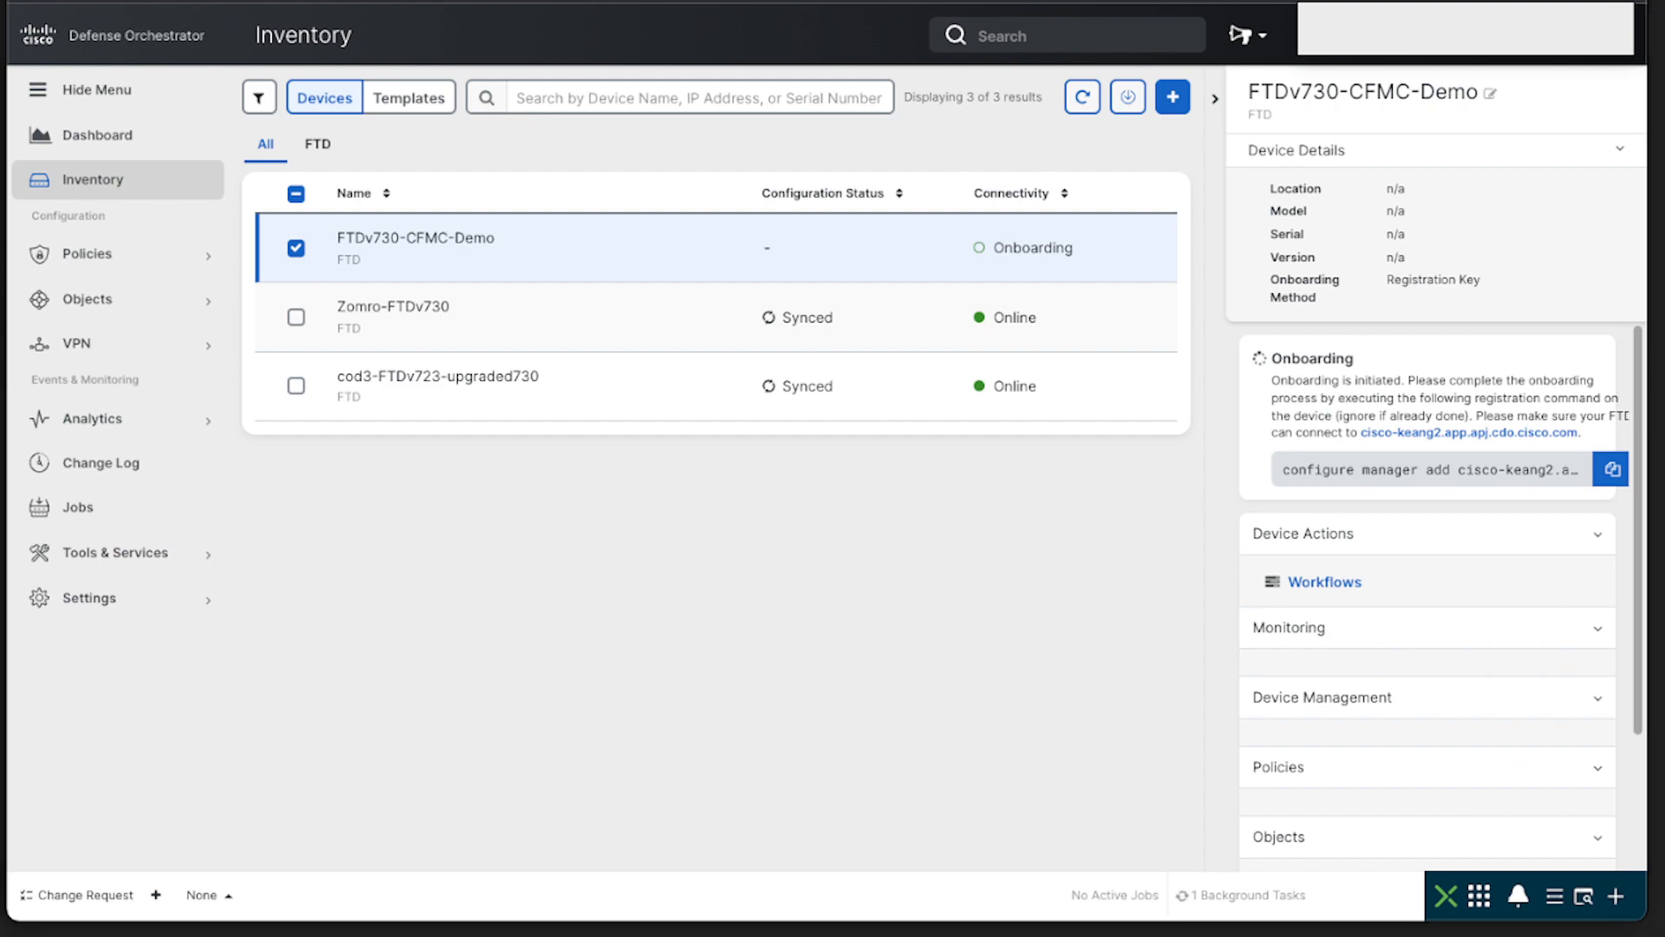
Switch to the FTD's SSH session and run the copied configure manager add command with its registration key
key("super+Tab")
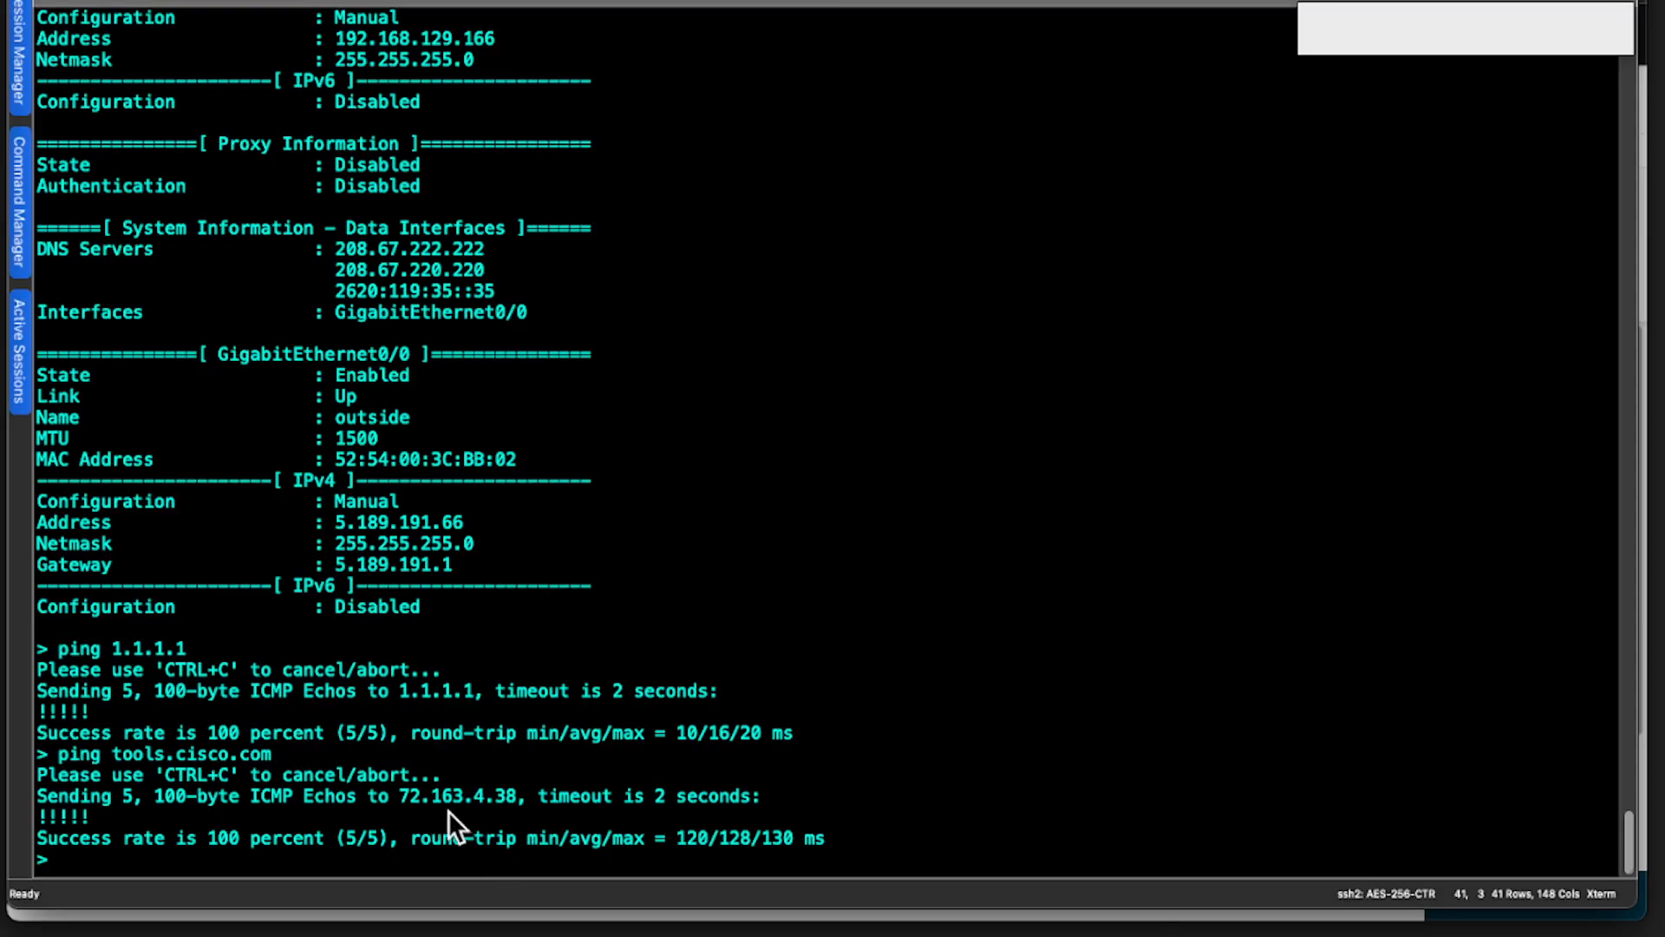
type("configure")
key("super+v")
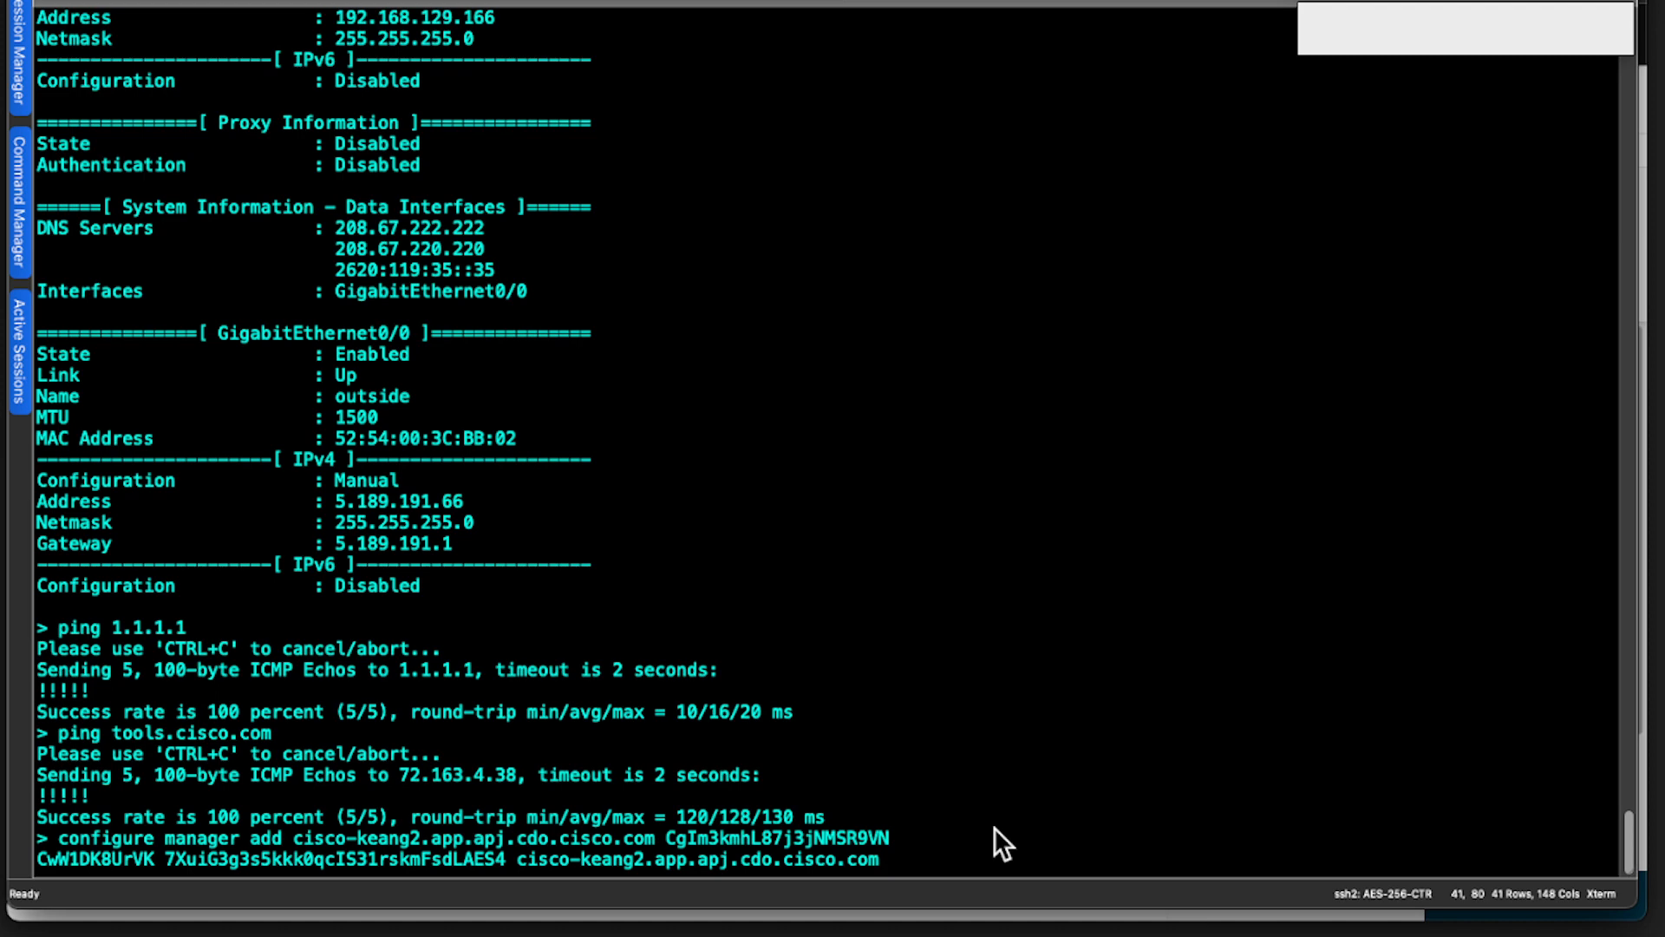
key("Return")
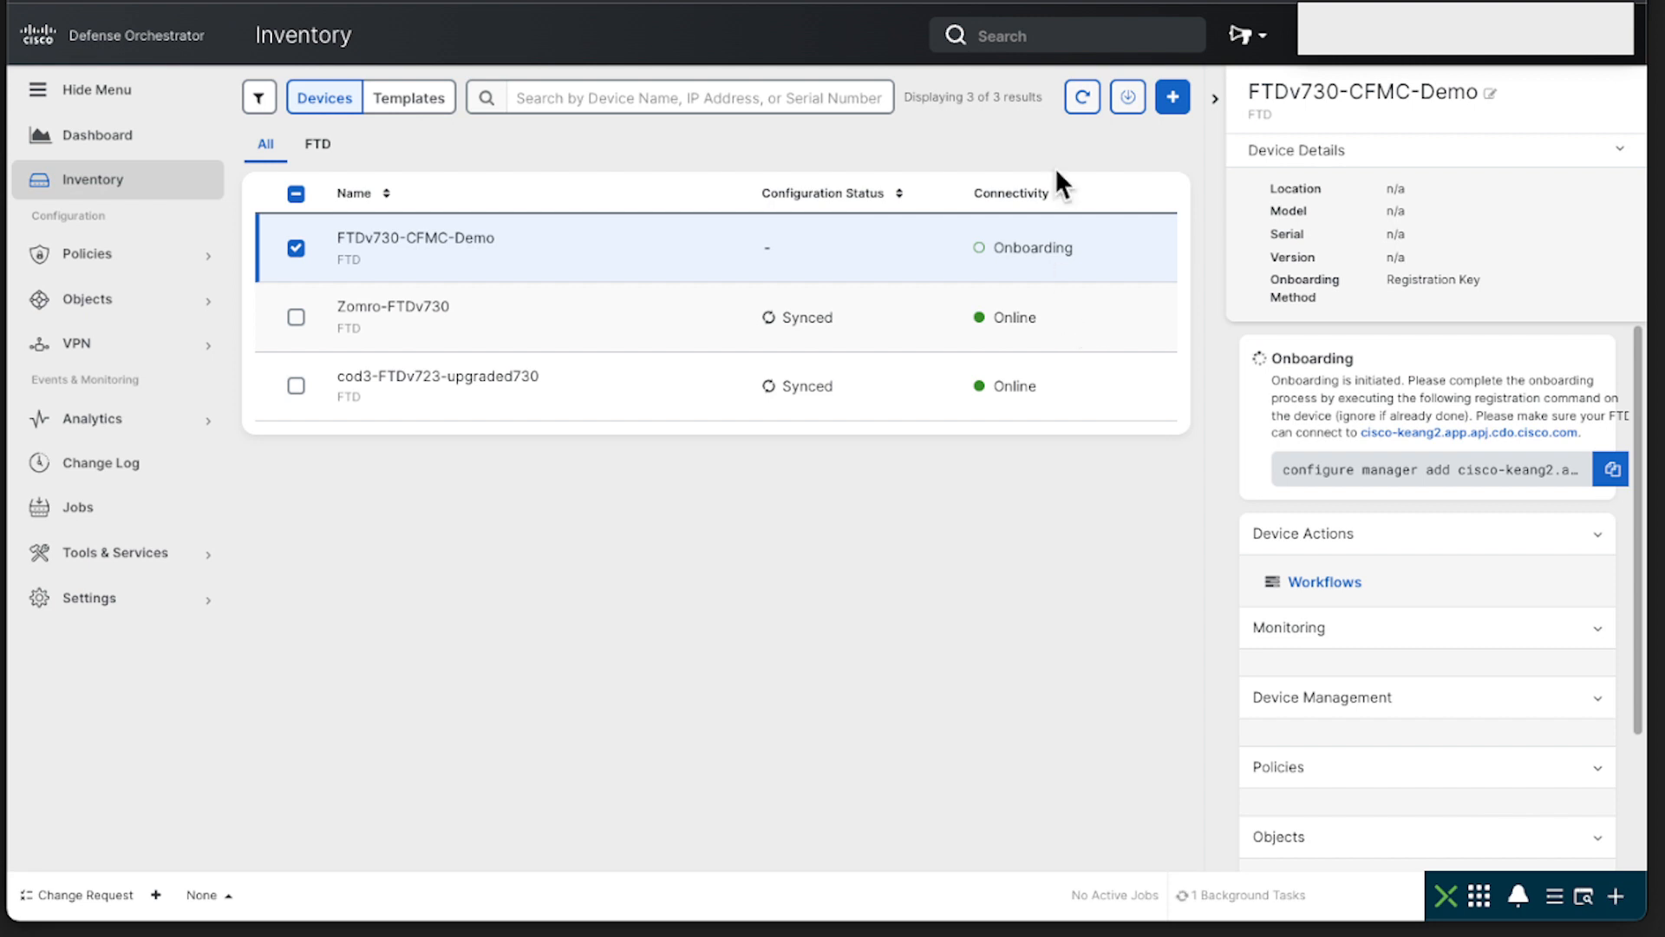
Back in Cisco Defense Orchestrator, refresh the inventory, check the registration status of FTDv730-CFMC-Demo, and open its workflows
left_click(1084, 99)
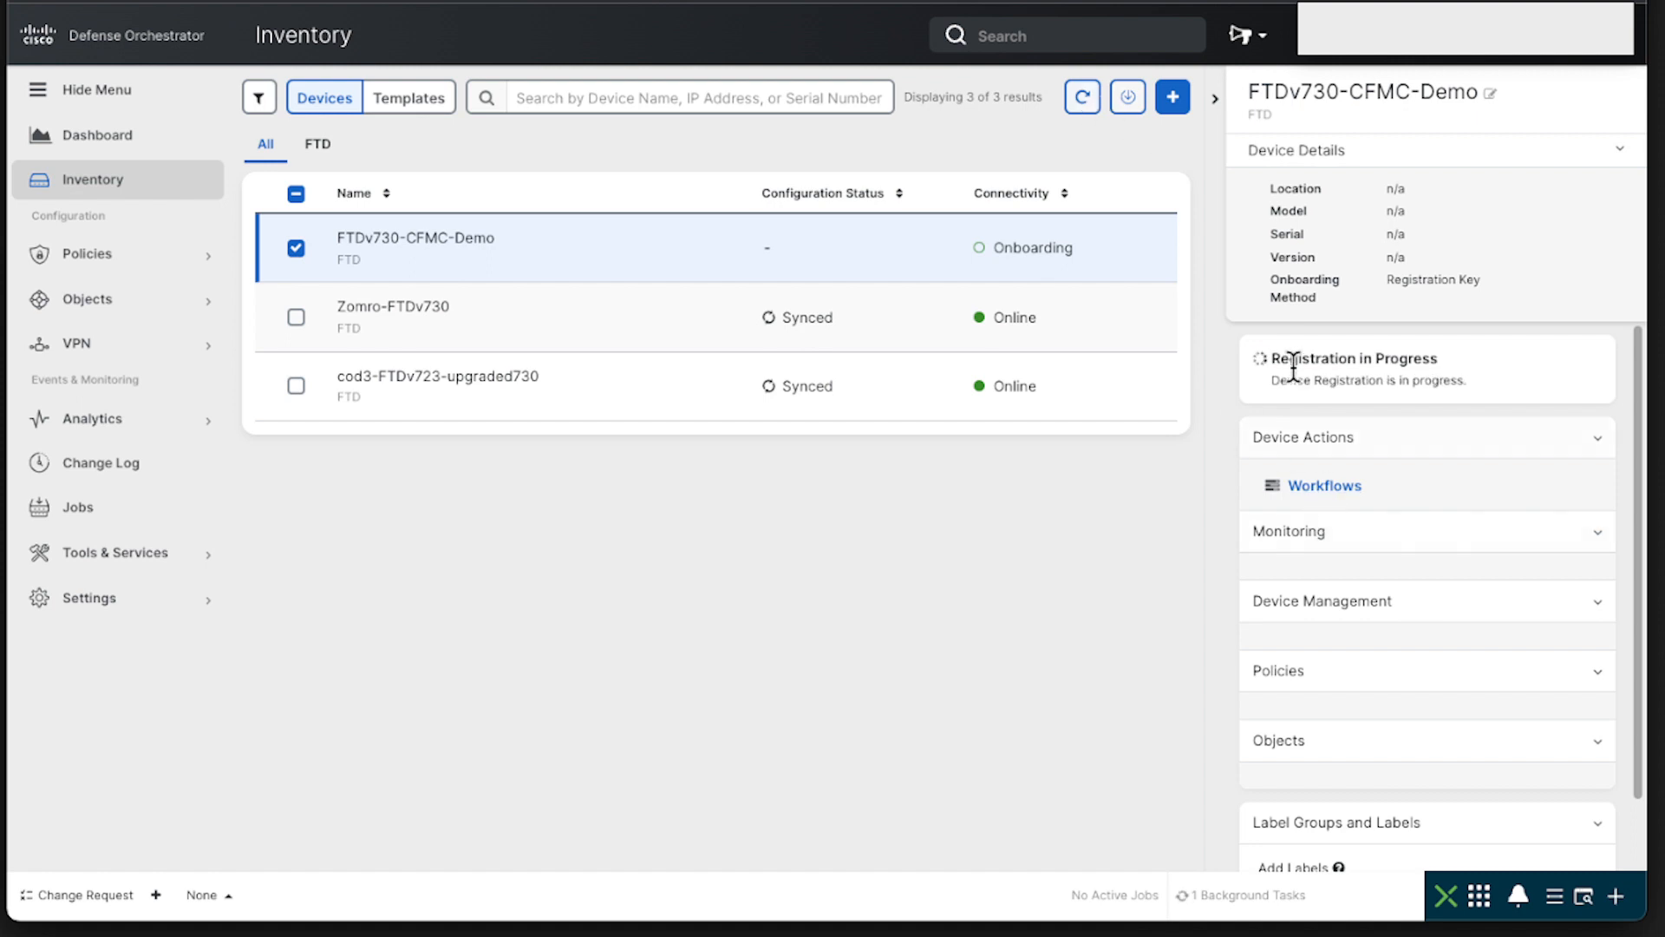
left_click_drag(1268, 361, 1482, 380)
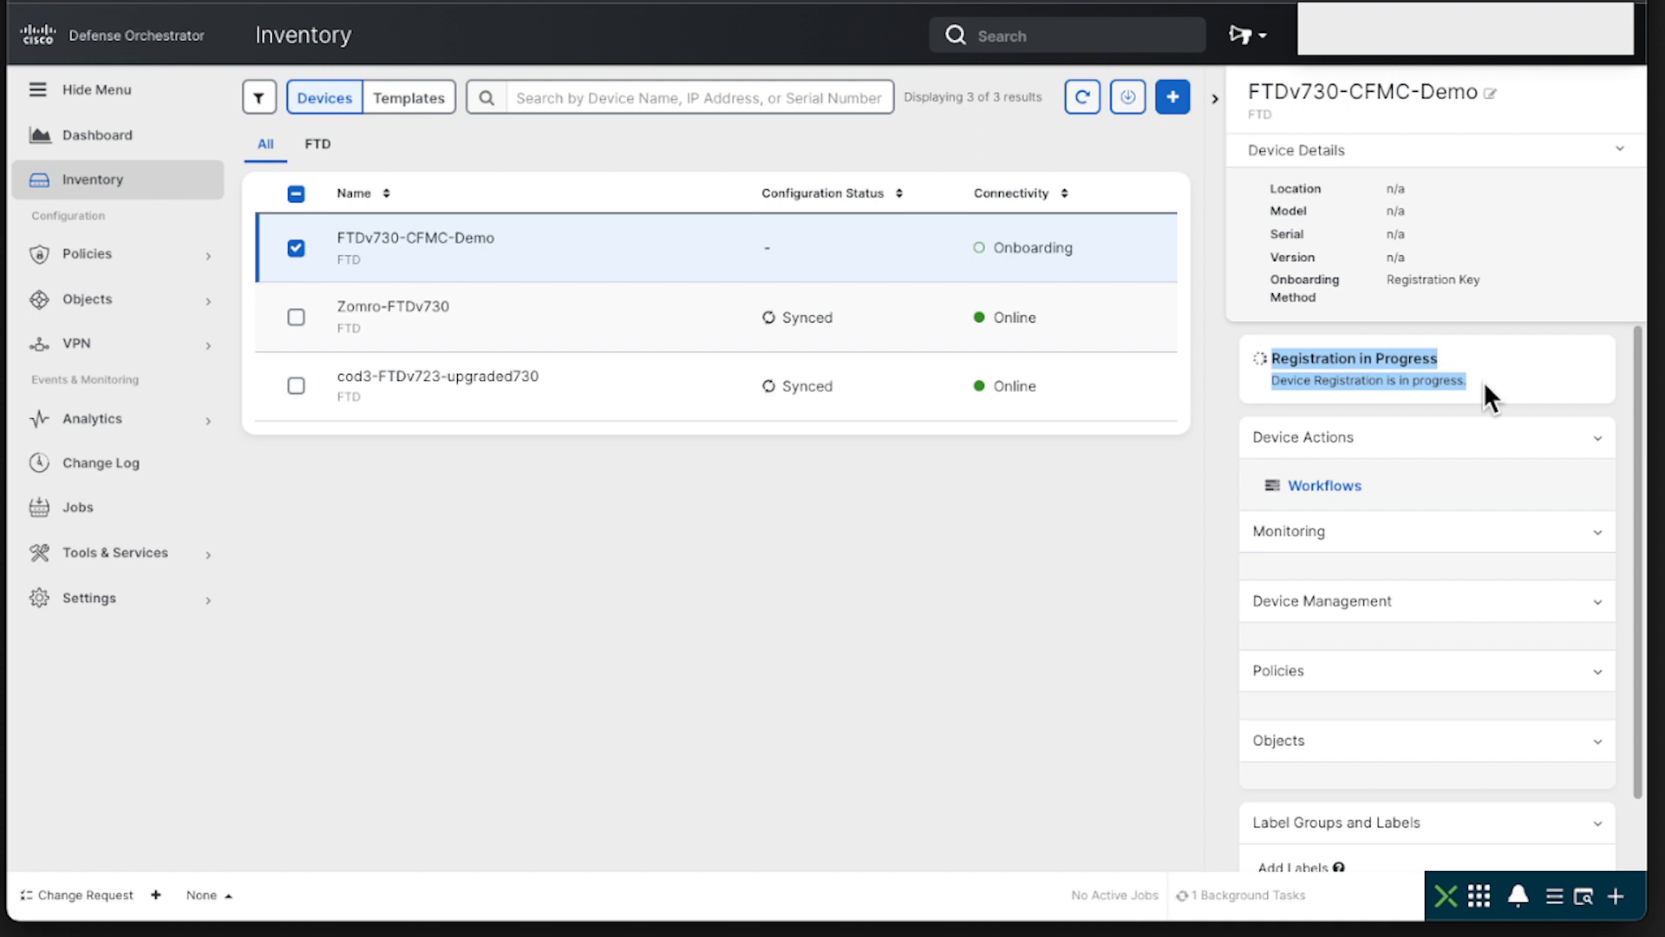
left_click(1313, 493)
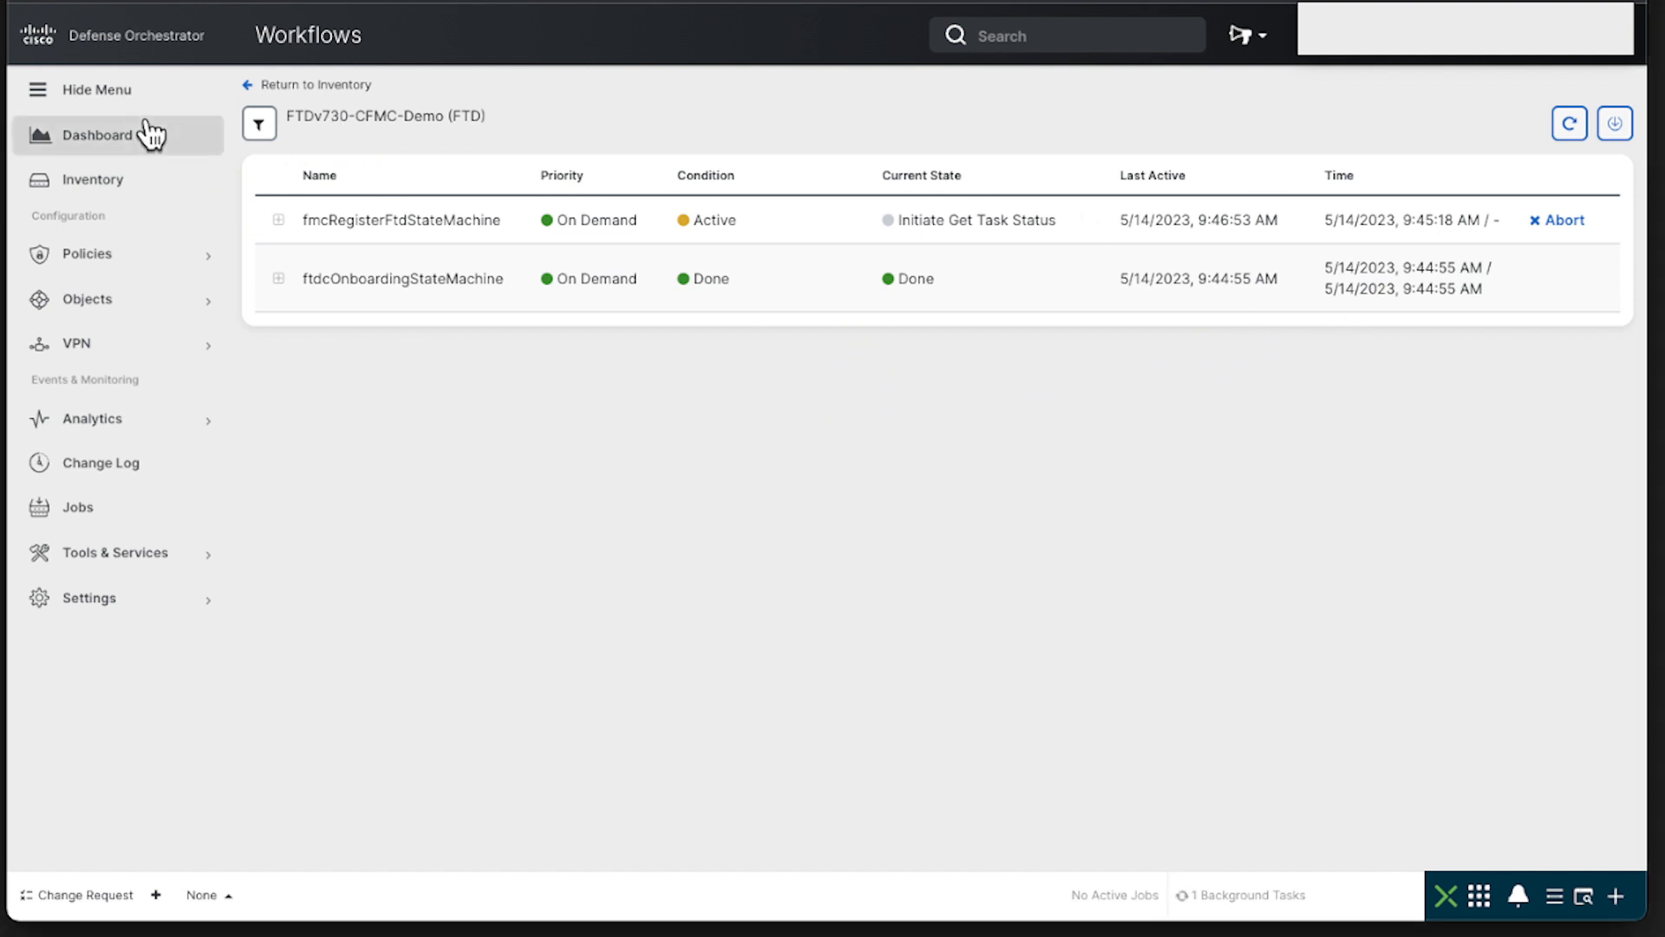
Return to the inventory, select FTDv730-CFMC-Demo, read its onboarding status message, and refresh the device list
left_click(123, 184)
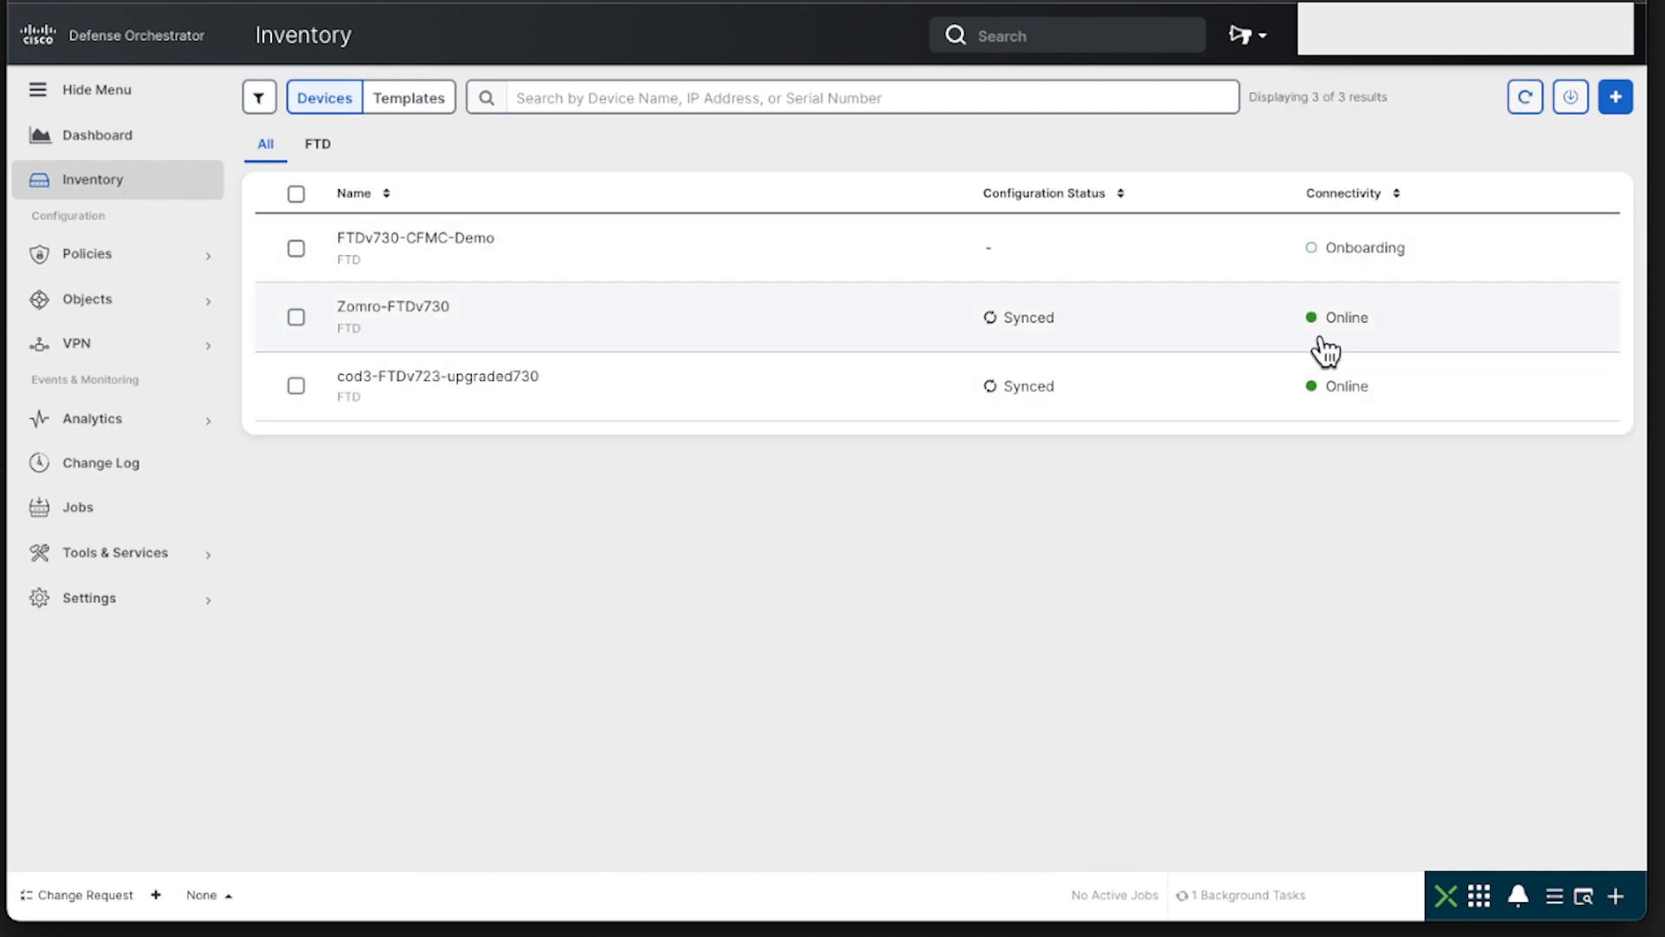
left_click(1103, 257)
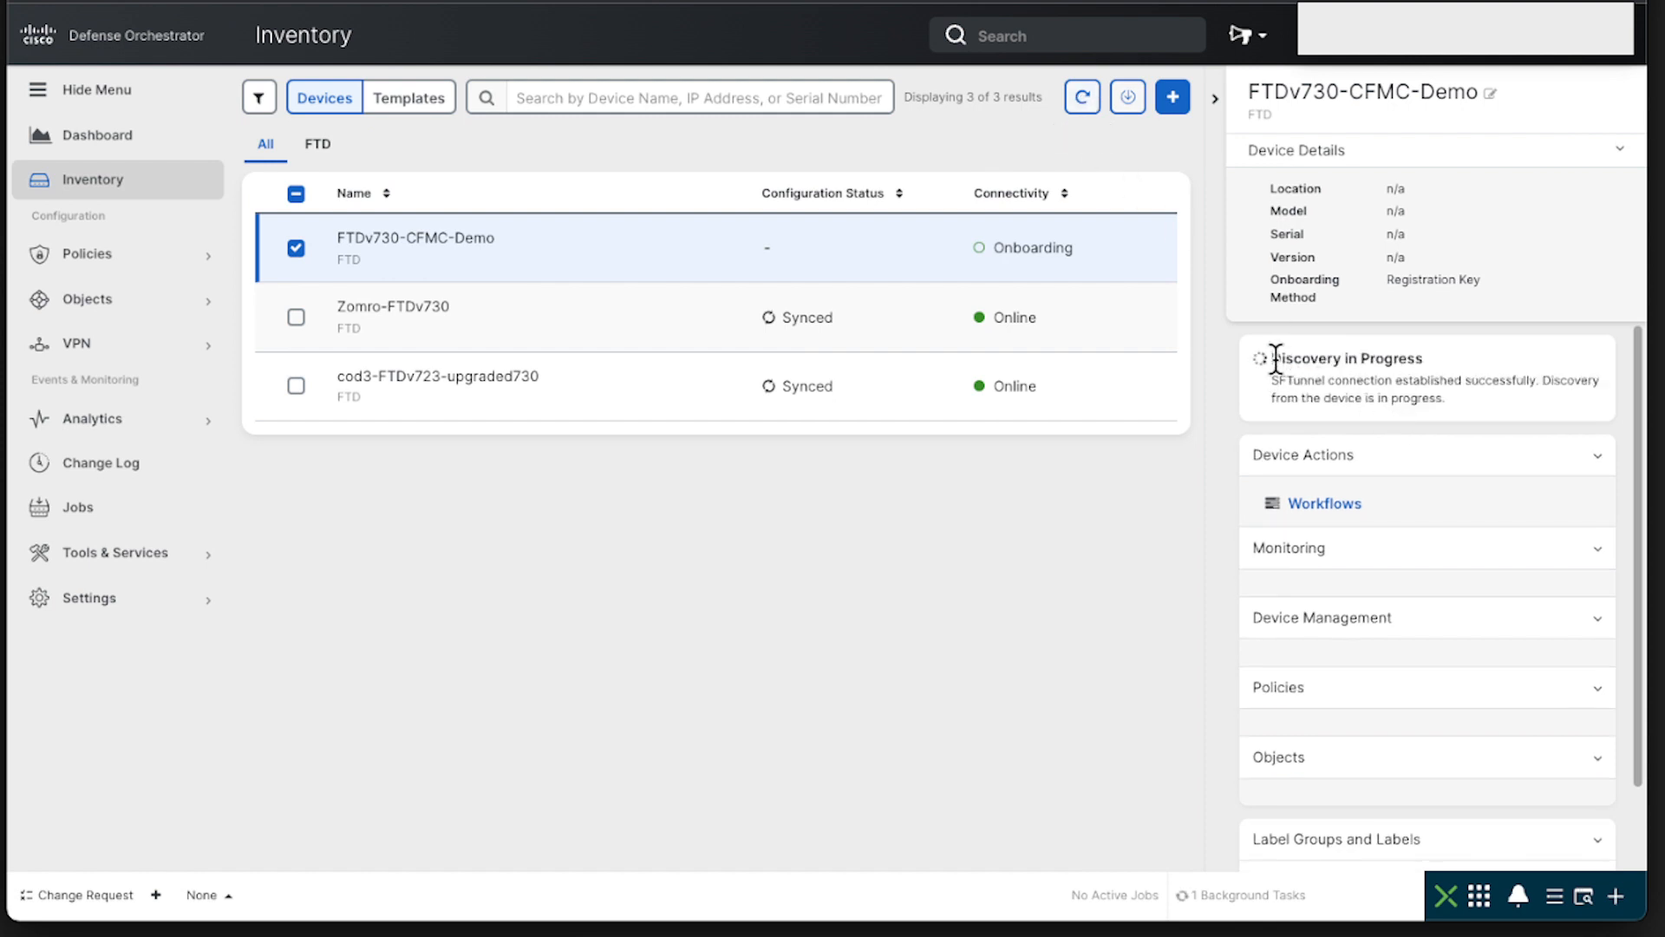
left_click_drag(1272, 359, 1470, 399)
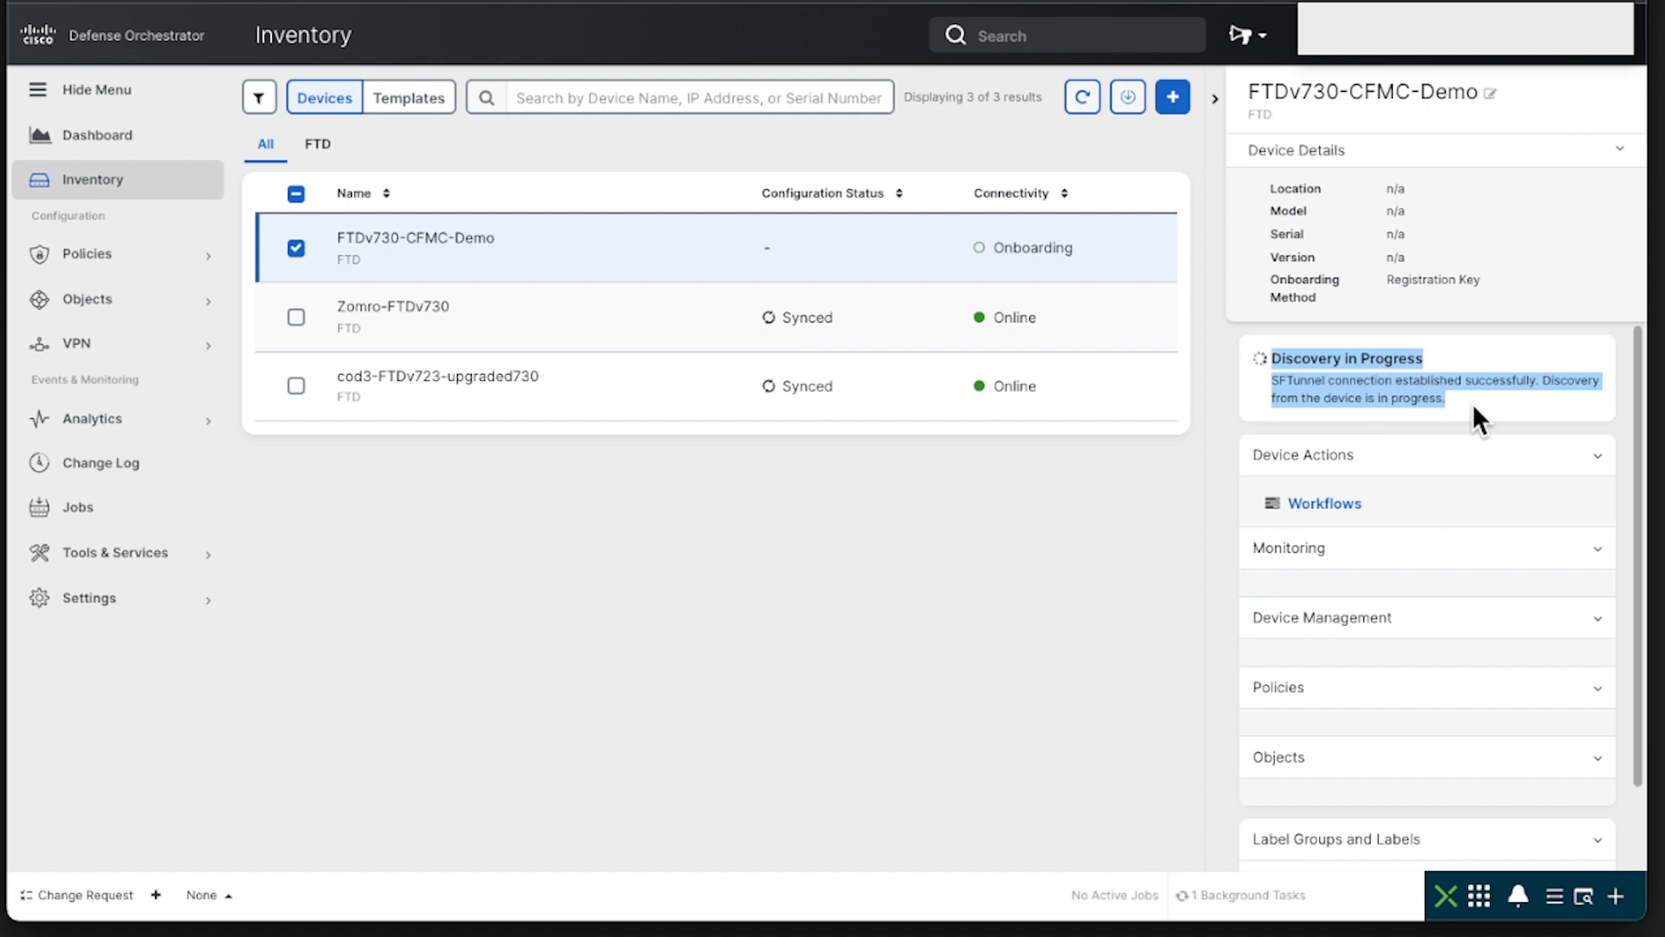
left_click(1275, 380)
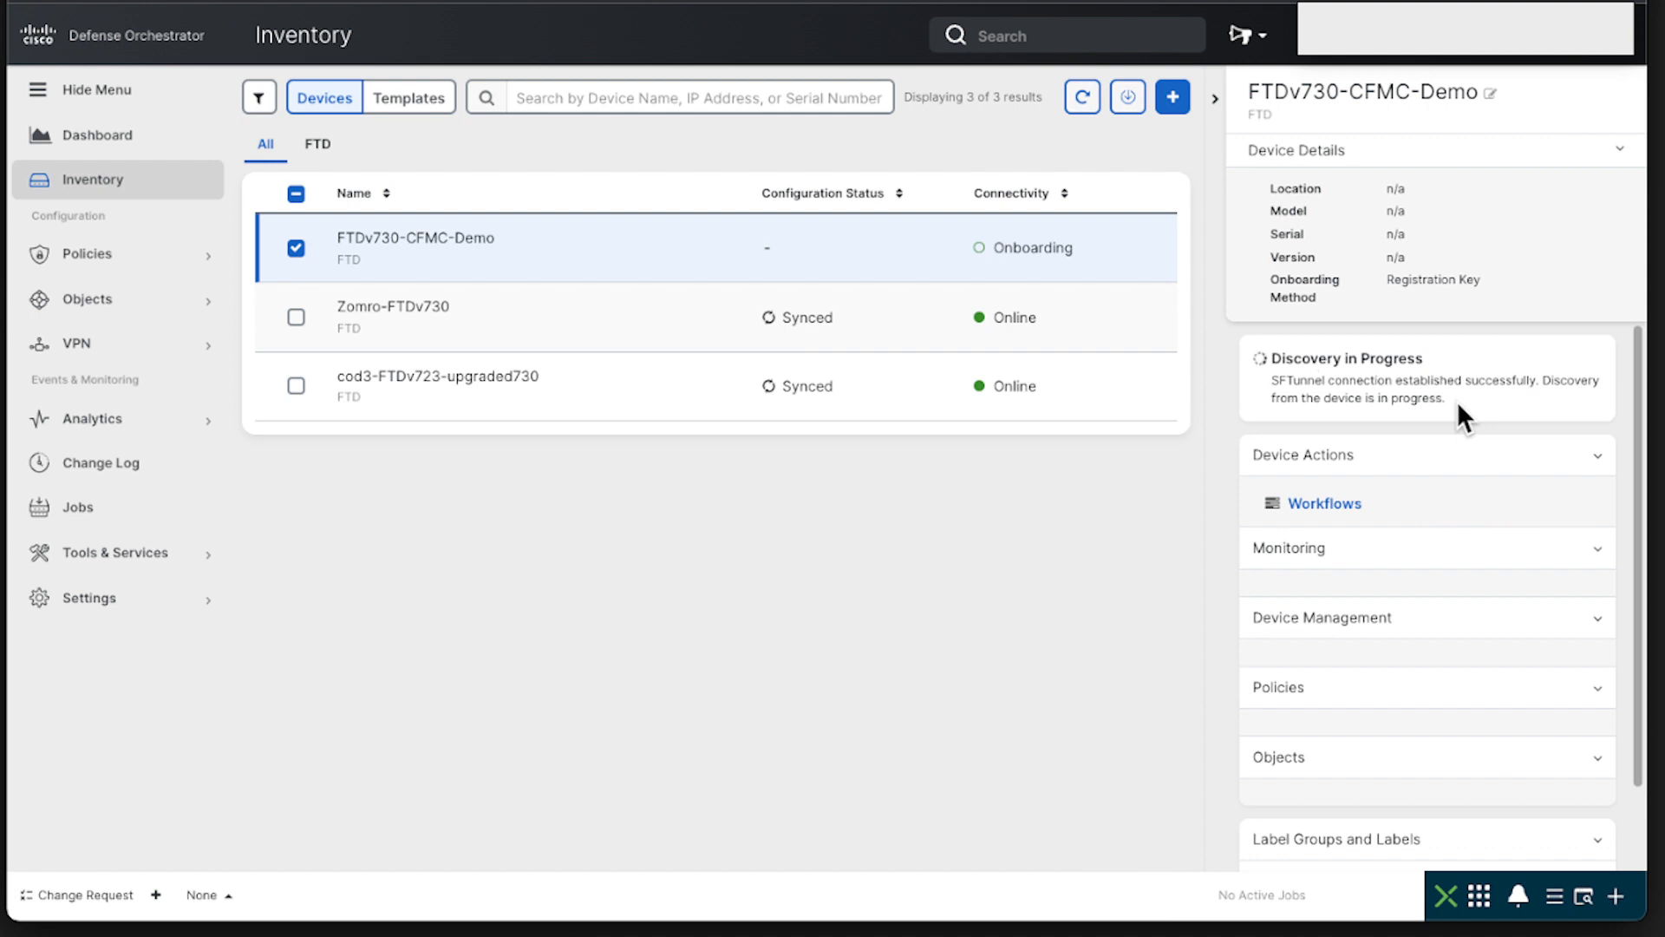
left_click(1085, 102)
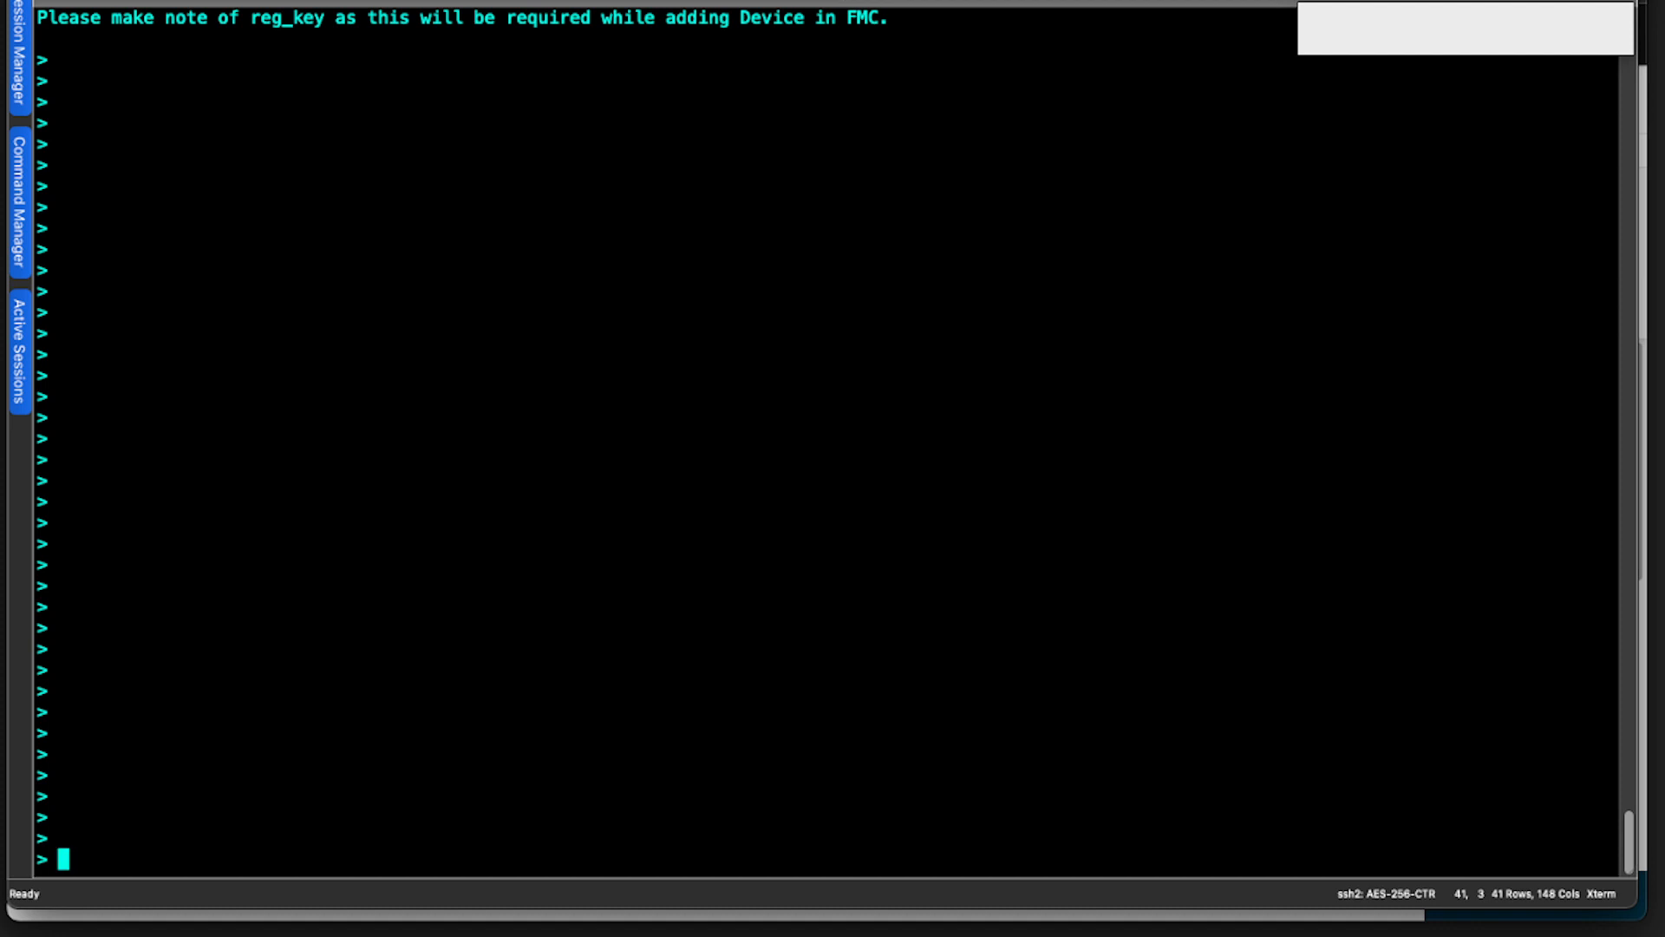
Switch to the FTD's SSH session and run sftunnel-status-brief to check the management tunnel
type("sft")
key("Tab")
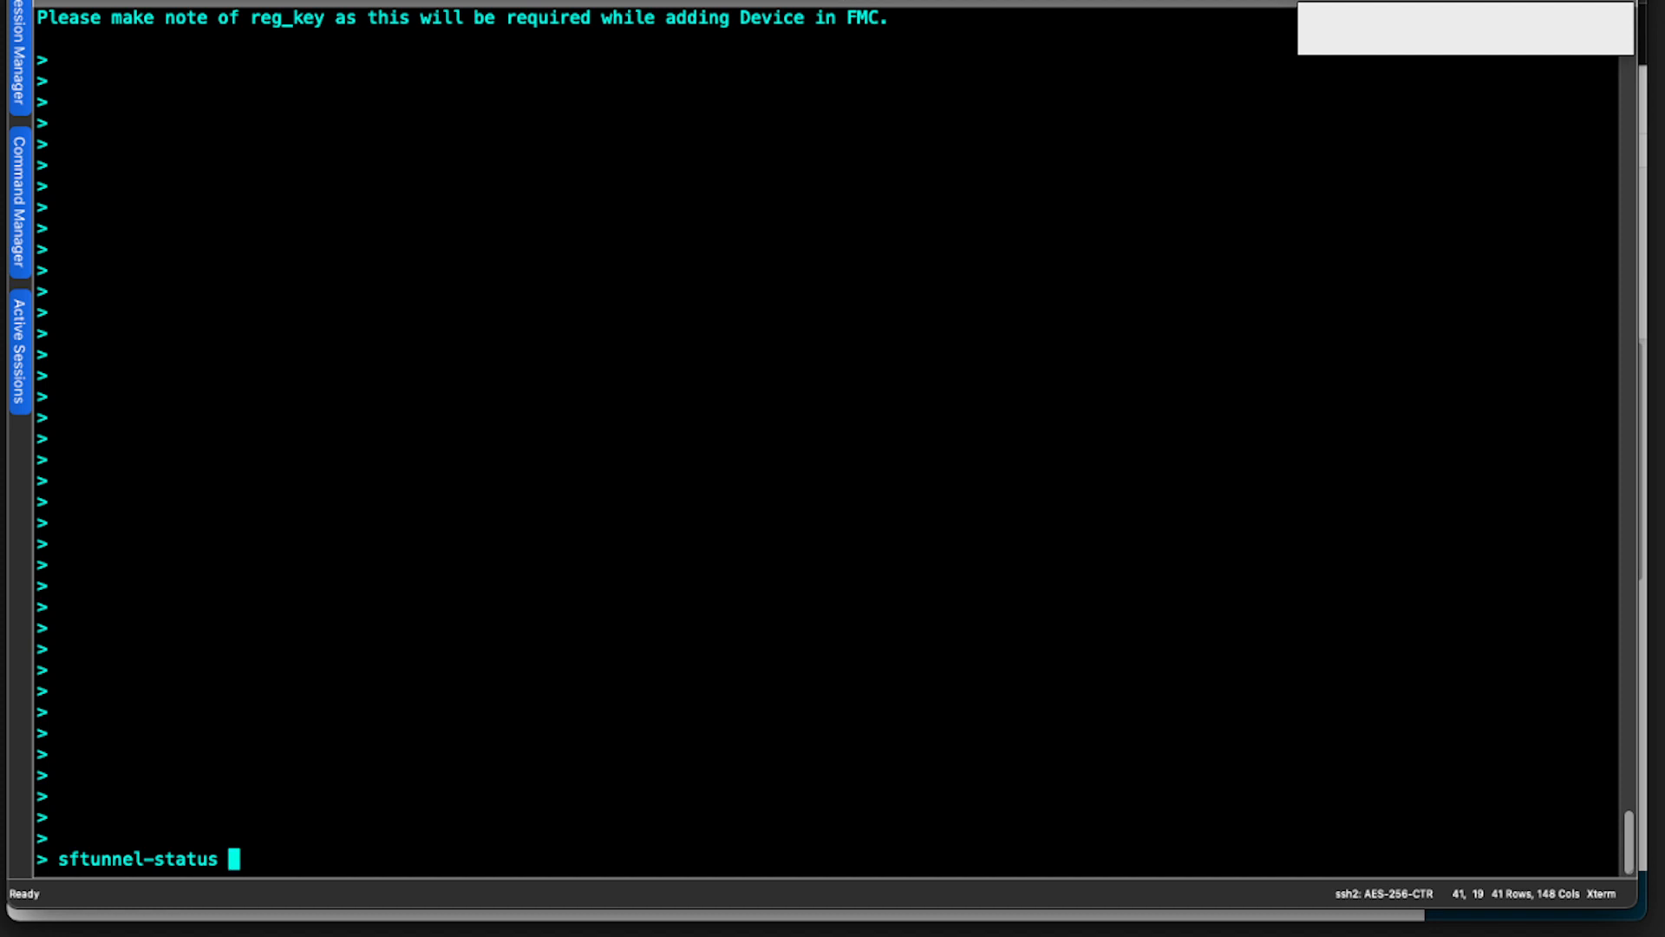
key("BackSpace")
type("-brief")
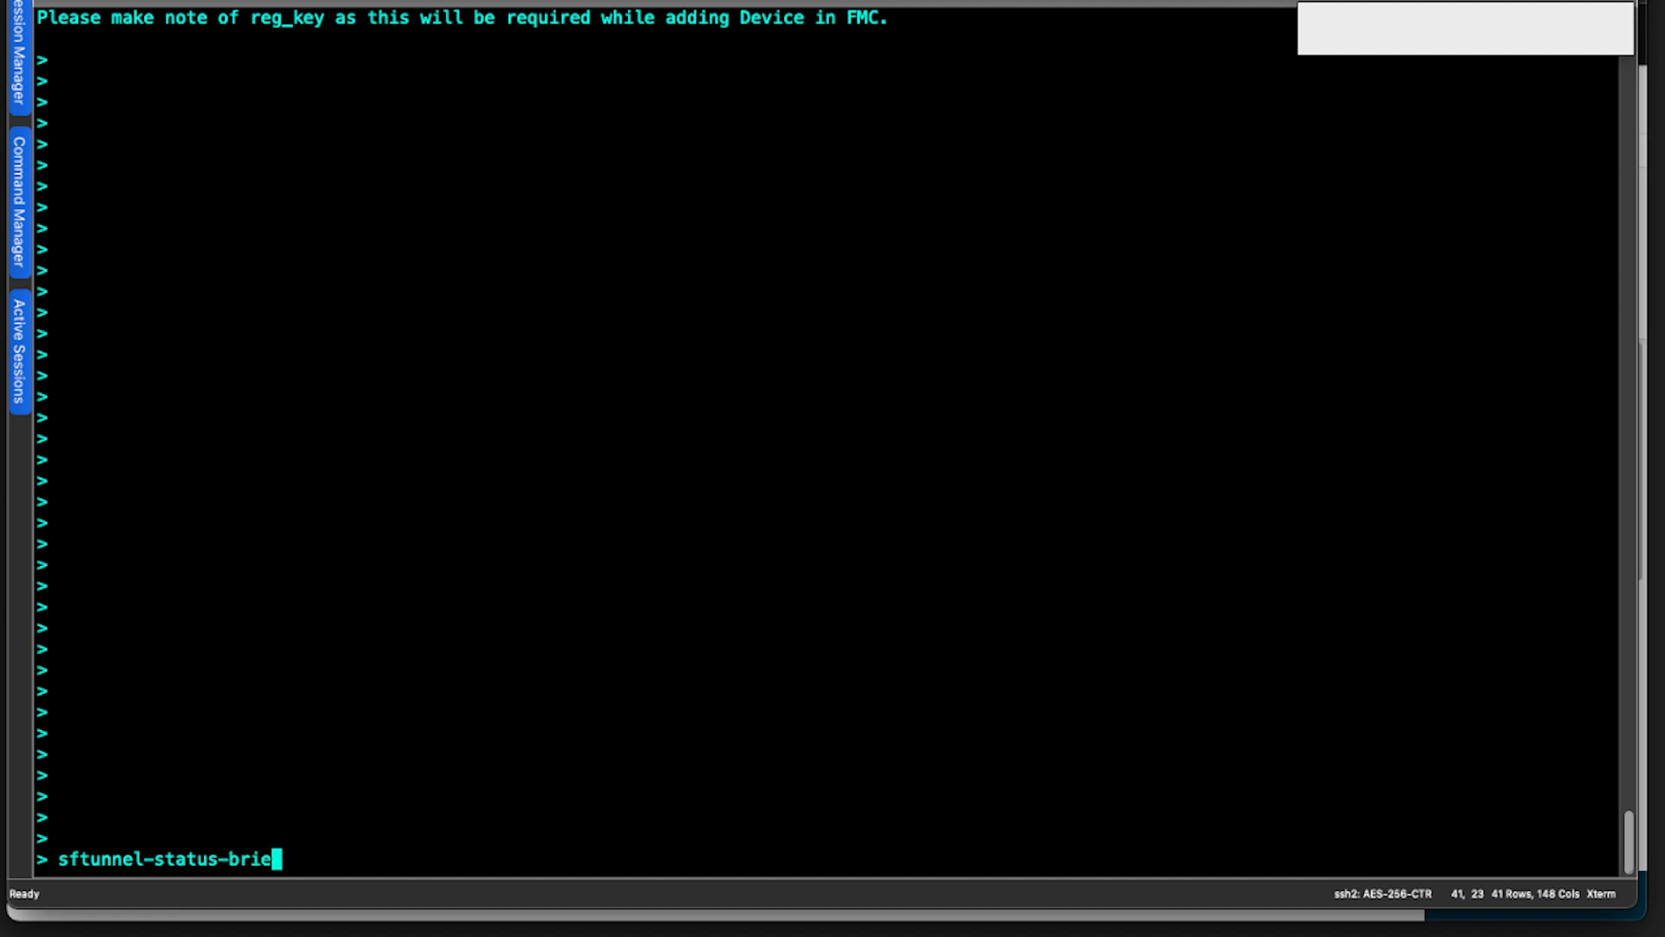
key("Return")
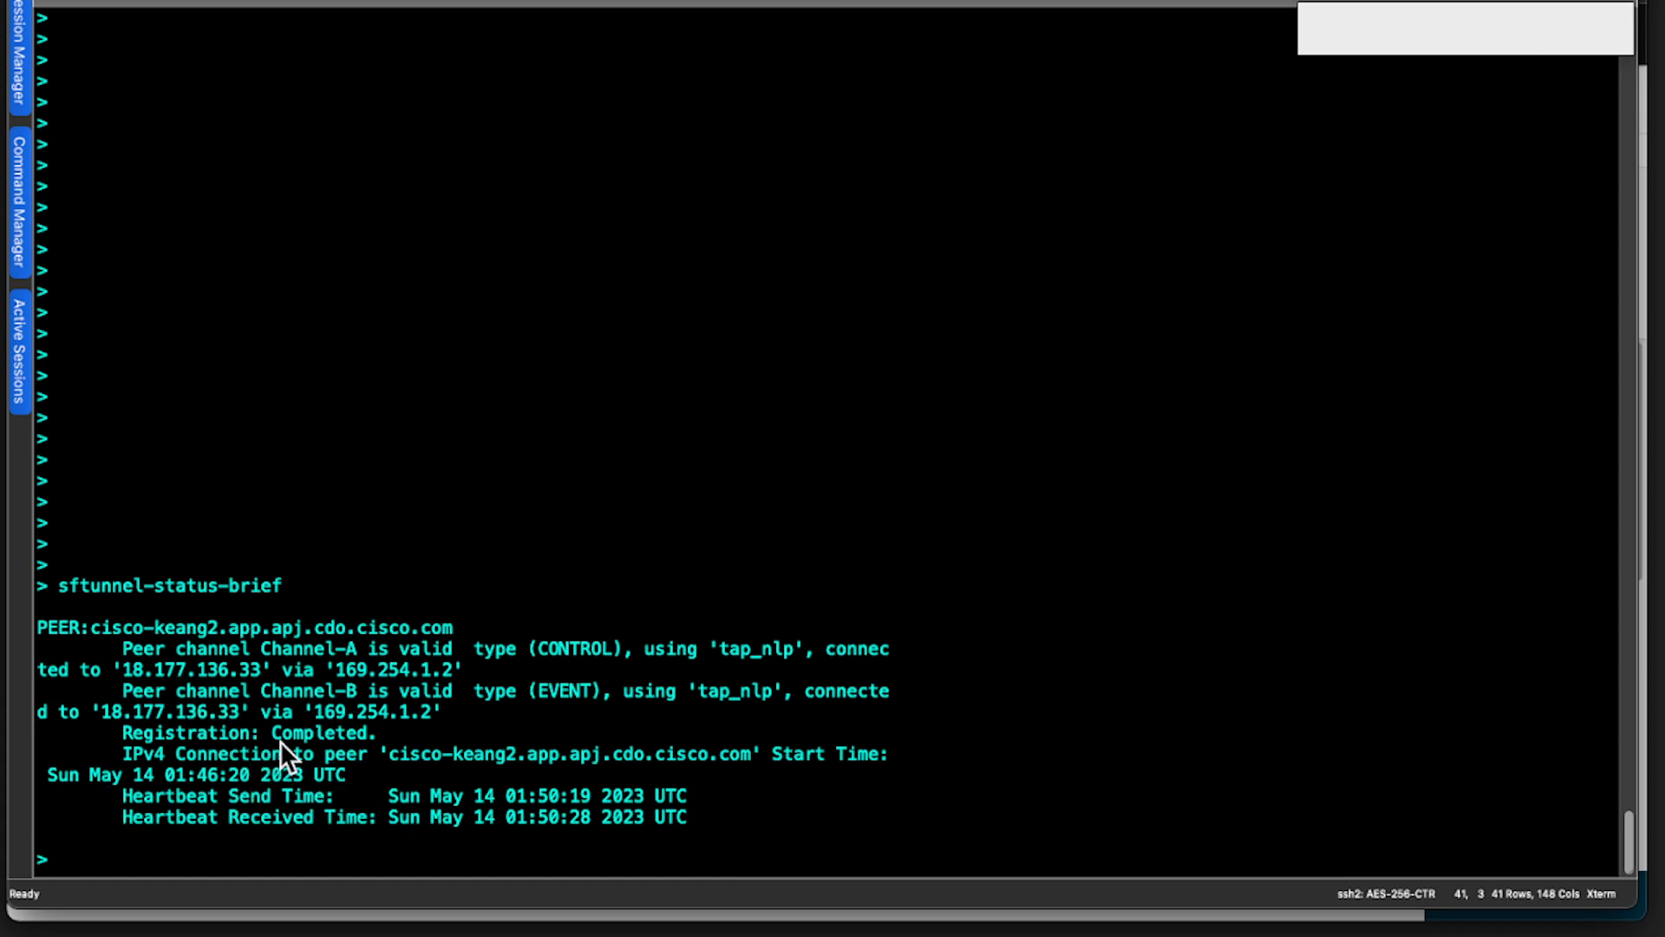
Examine the registration state, peer channels, connection start time and heartbeat times in the tunnel status output
left_click_drag(118, 730, 366, 732)
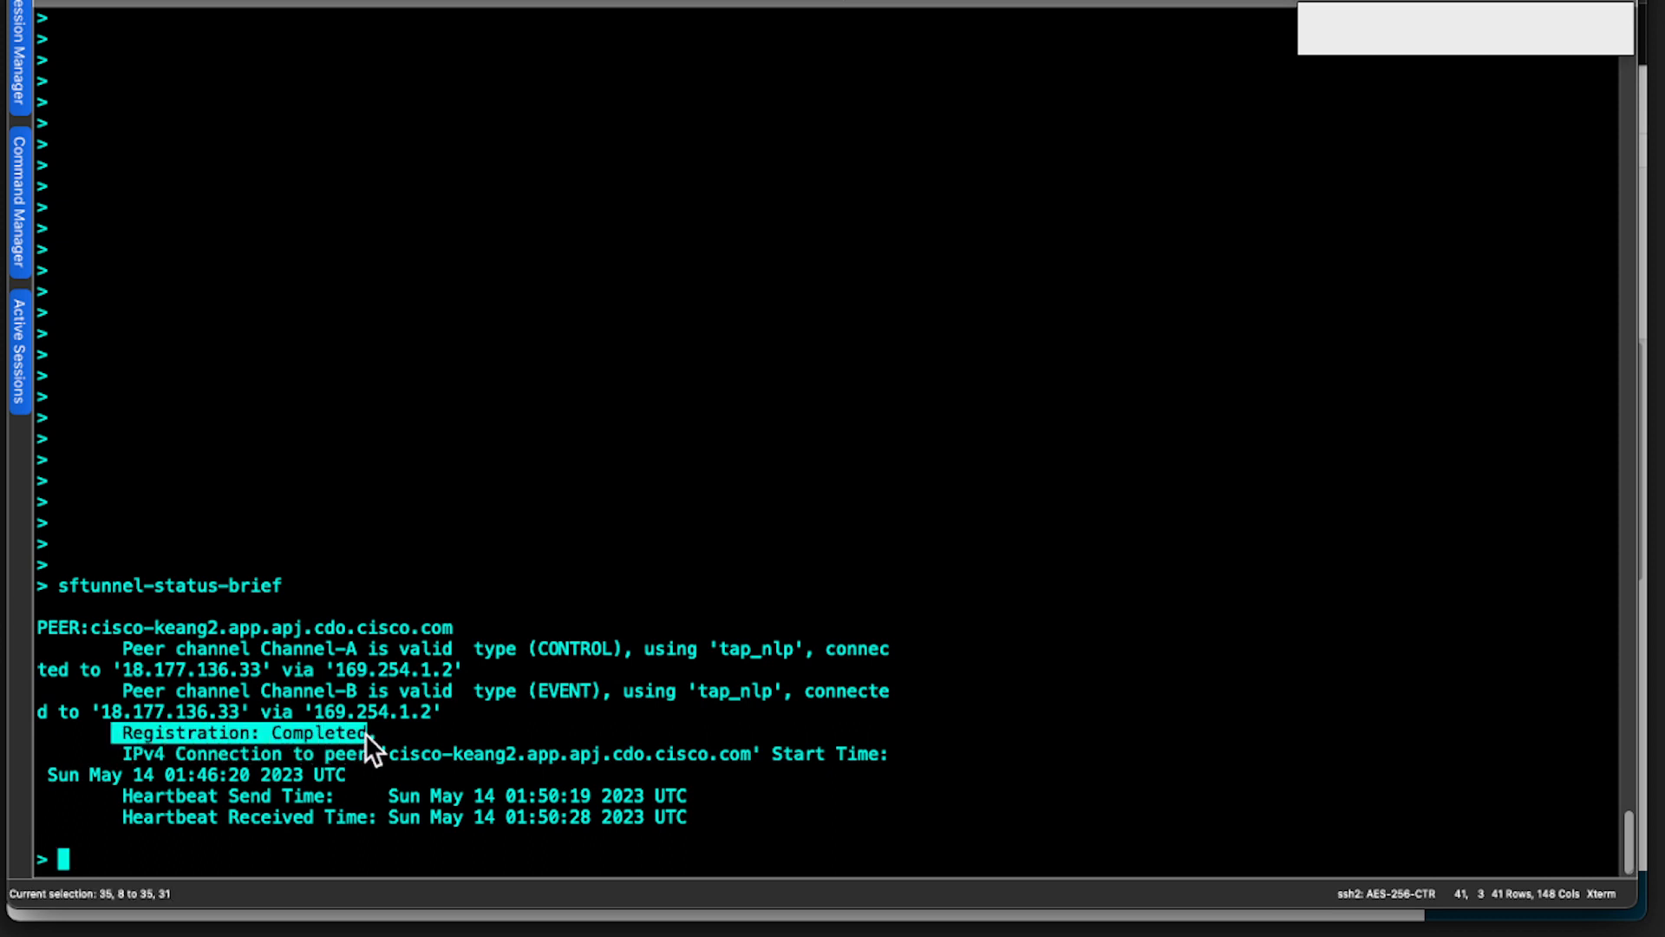
left_click(112, 640)
left_click_drag(113, 640, 454, 717)
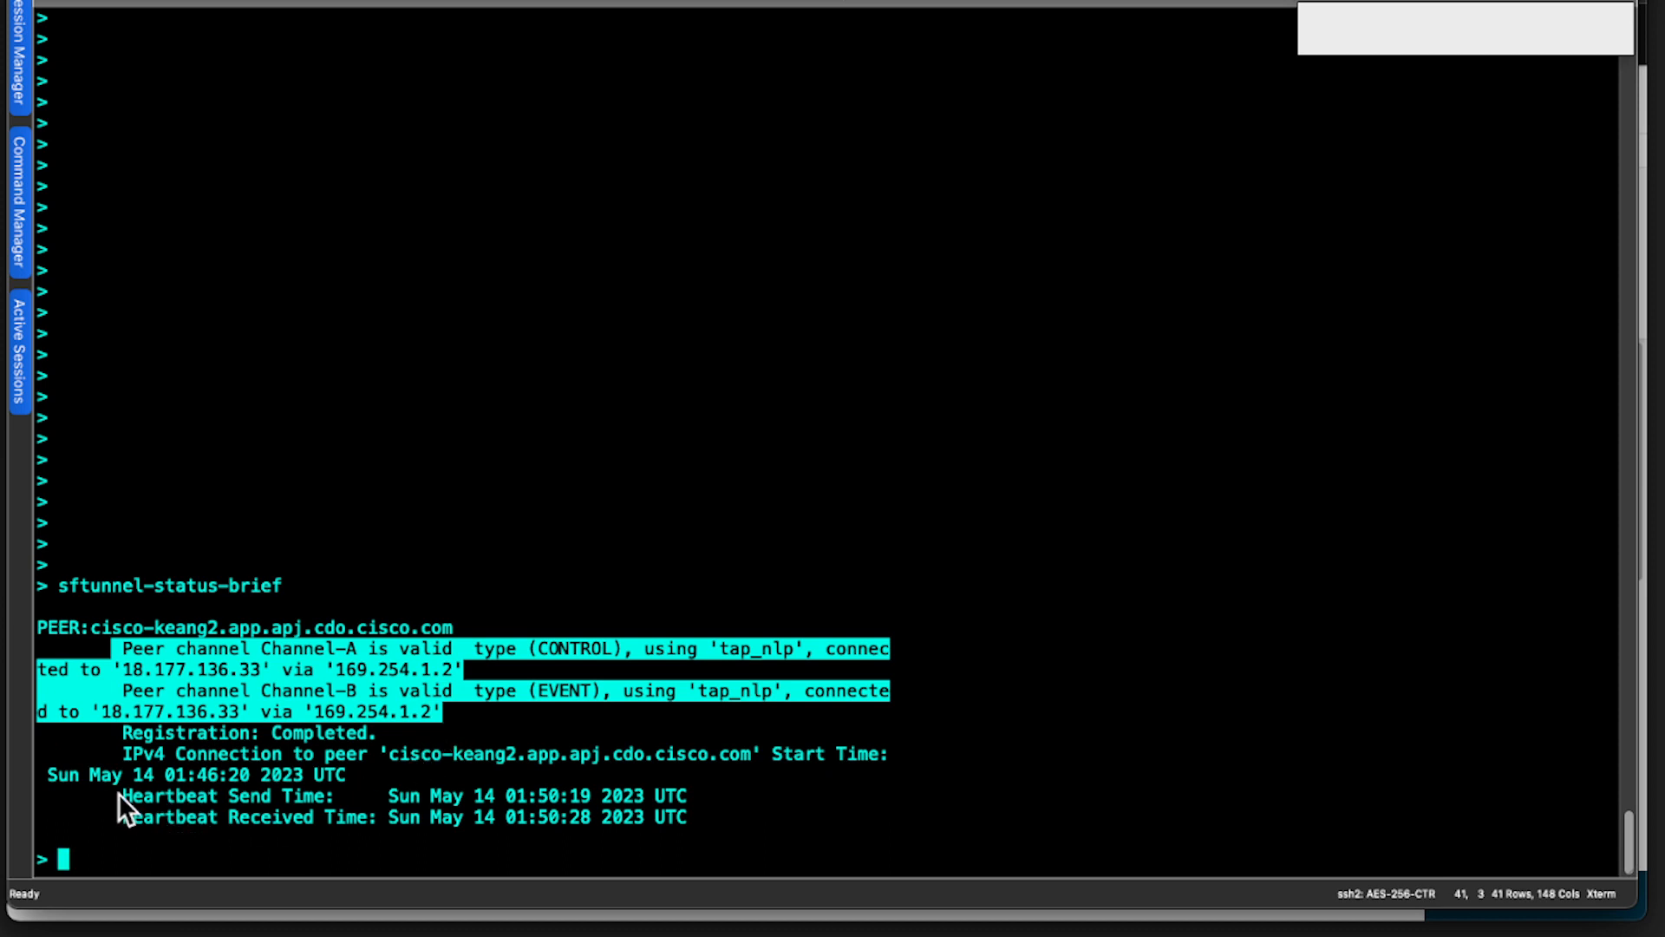
left_click_drag(117, 751, 358, 770)
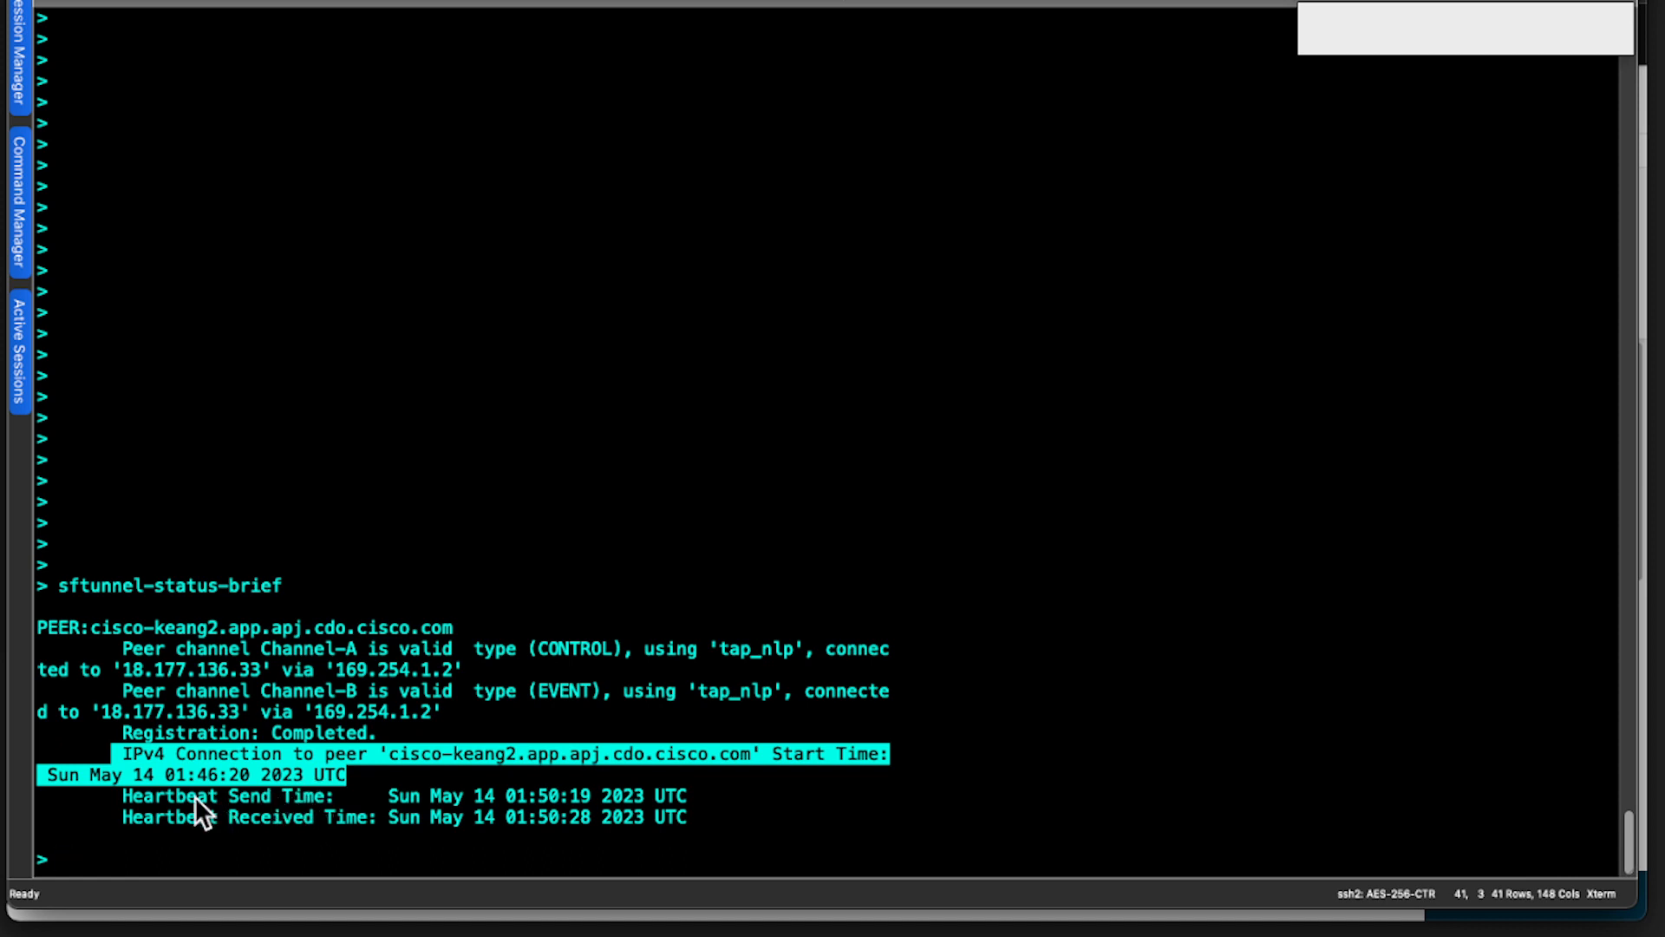
left_click_drag(114, 793, 689, 791)
left_click(675, 821)
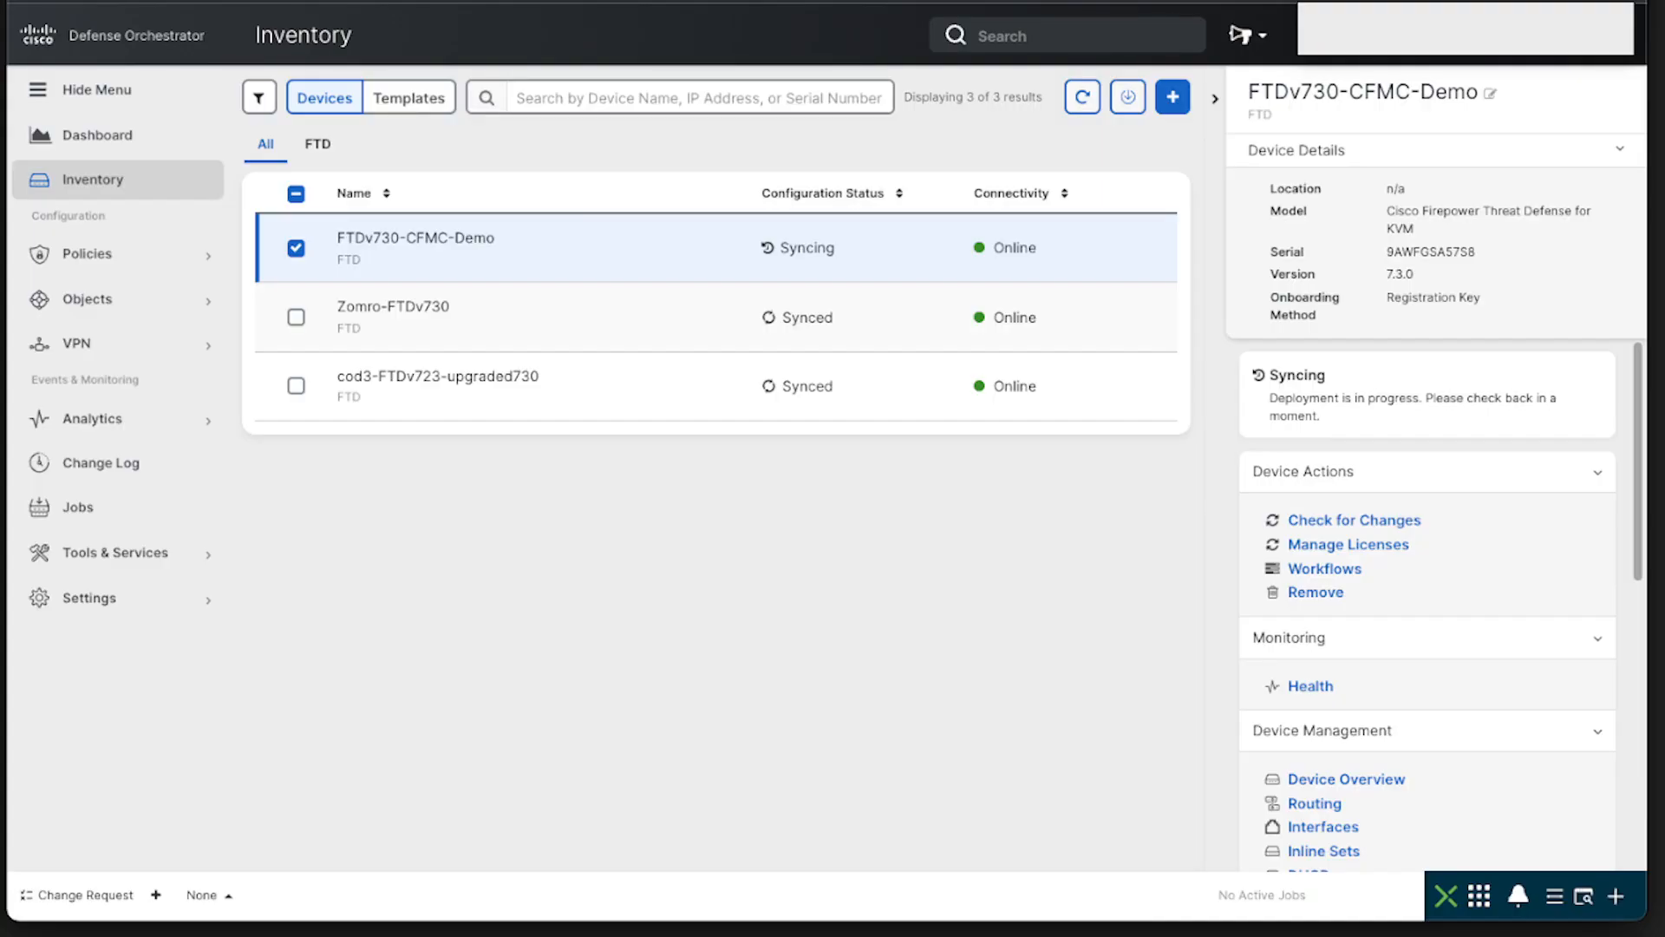
In the Cisco Defense Orchestrator inventory, refresh the device list and review the management and policy options for FTDv730-CFMC-Demo
left_click(1081, 99)
scroll(1361, 659, "down", 3)
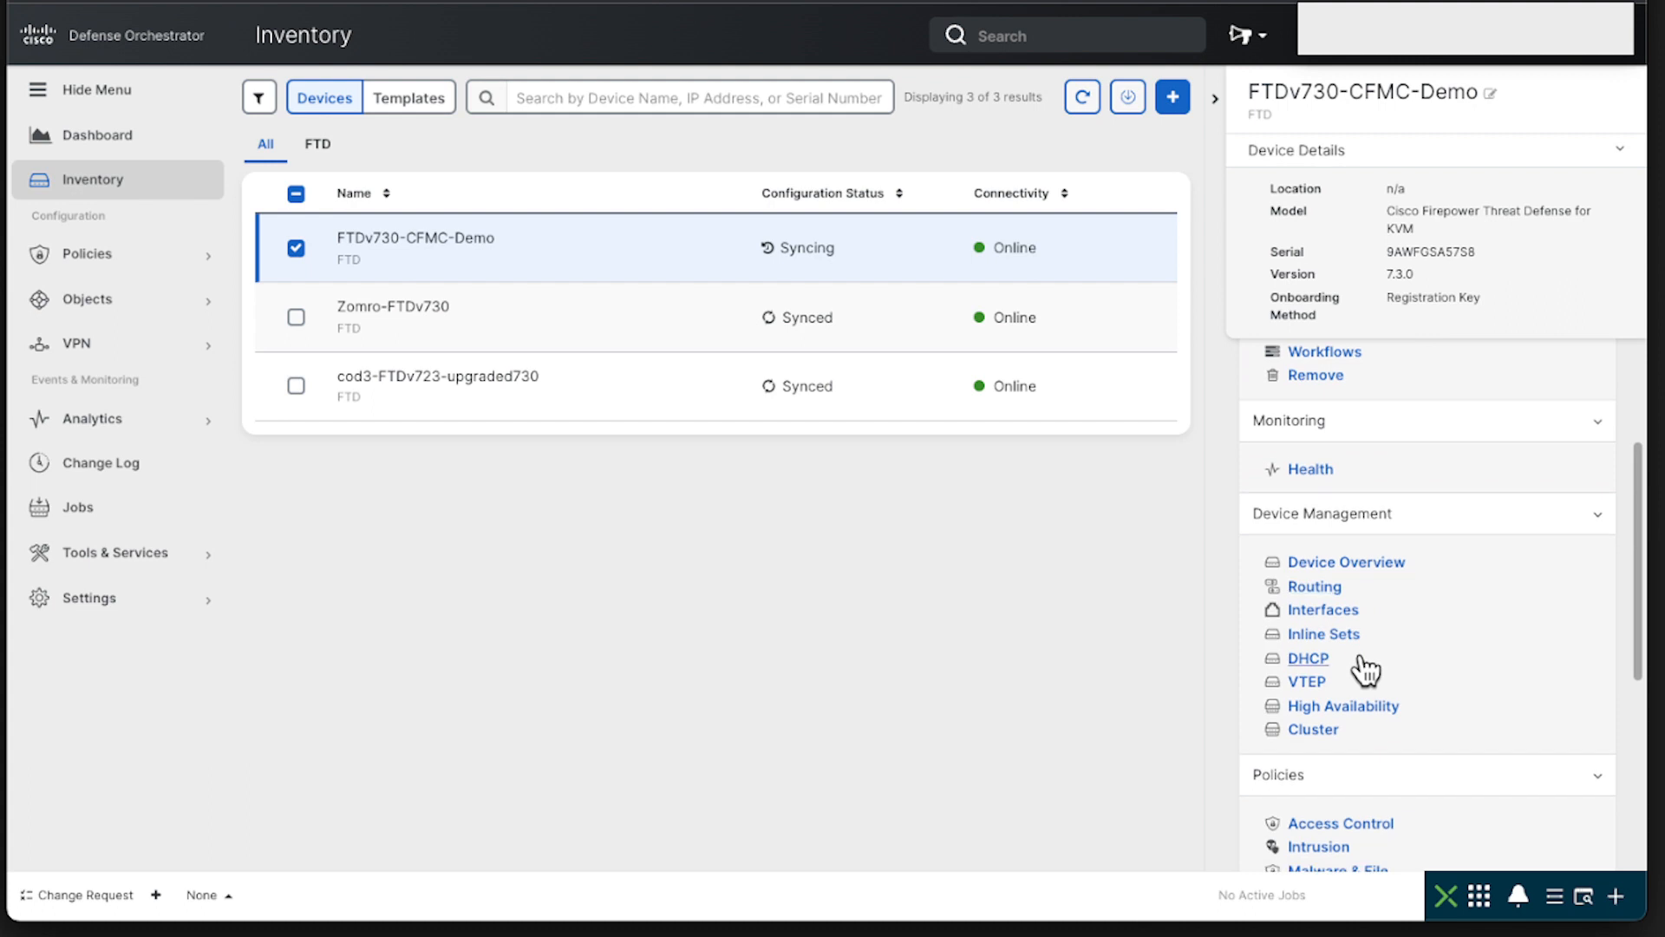
scroll(1318, 642, "down", 1)
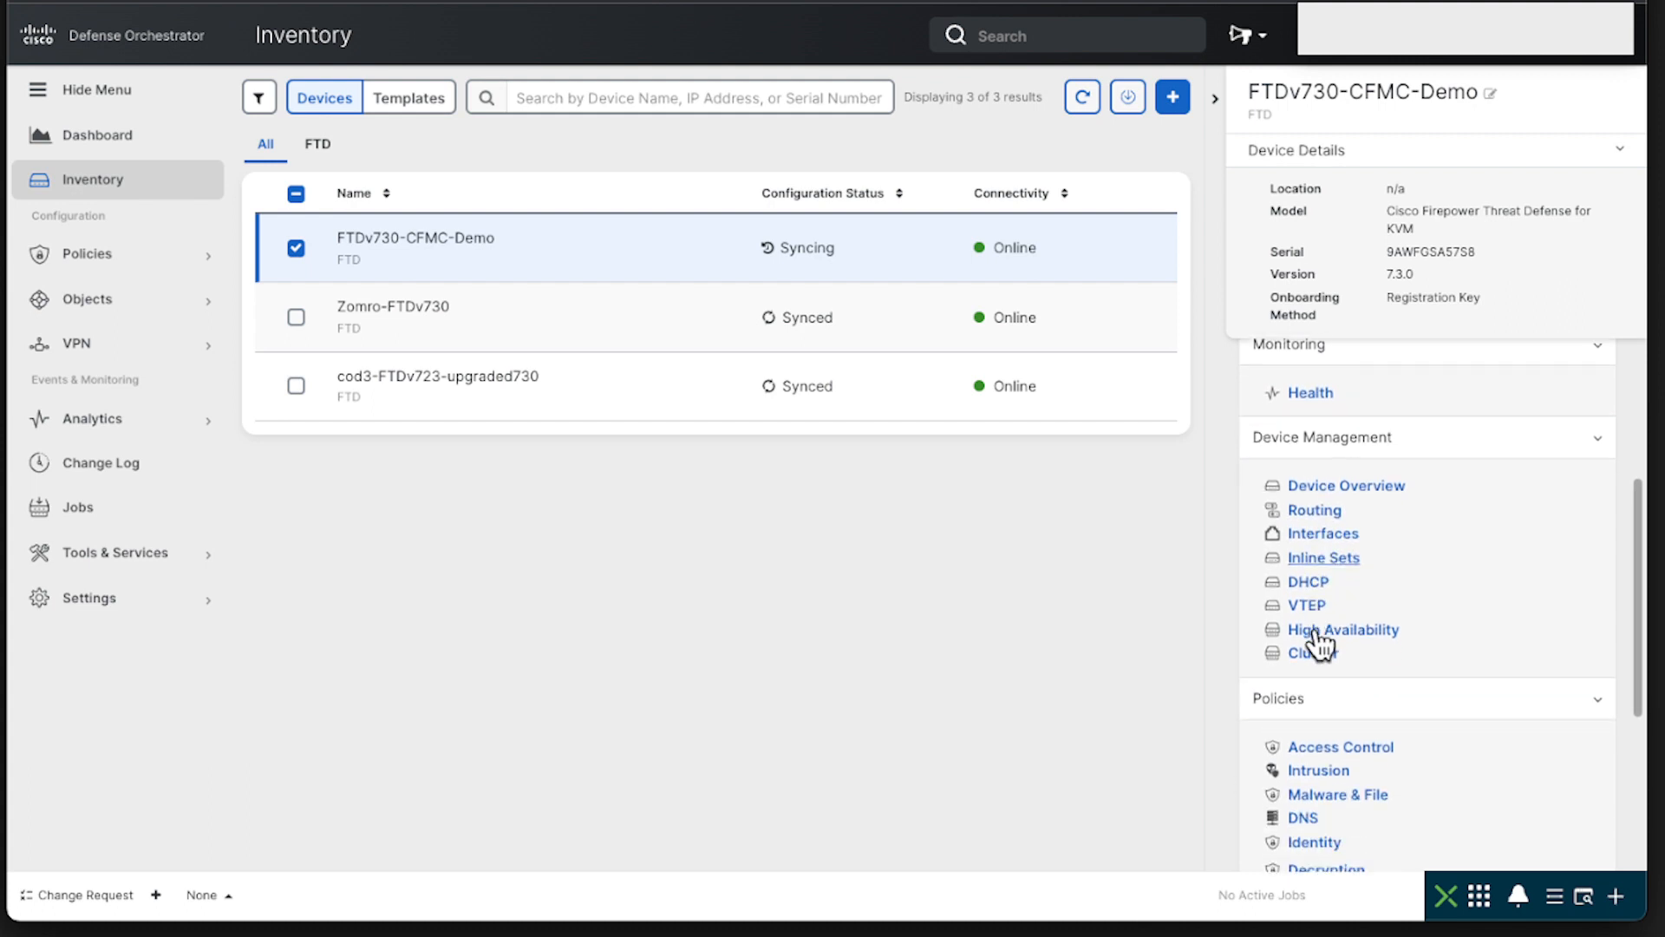
Review the remaining policy options for FTDv730-CFMC-Demo, read its configuration sync status, and refresh the device list
scroll(1317, 641, "down", 2)
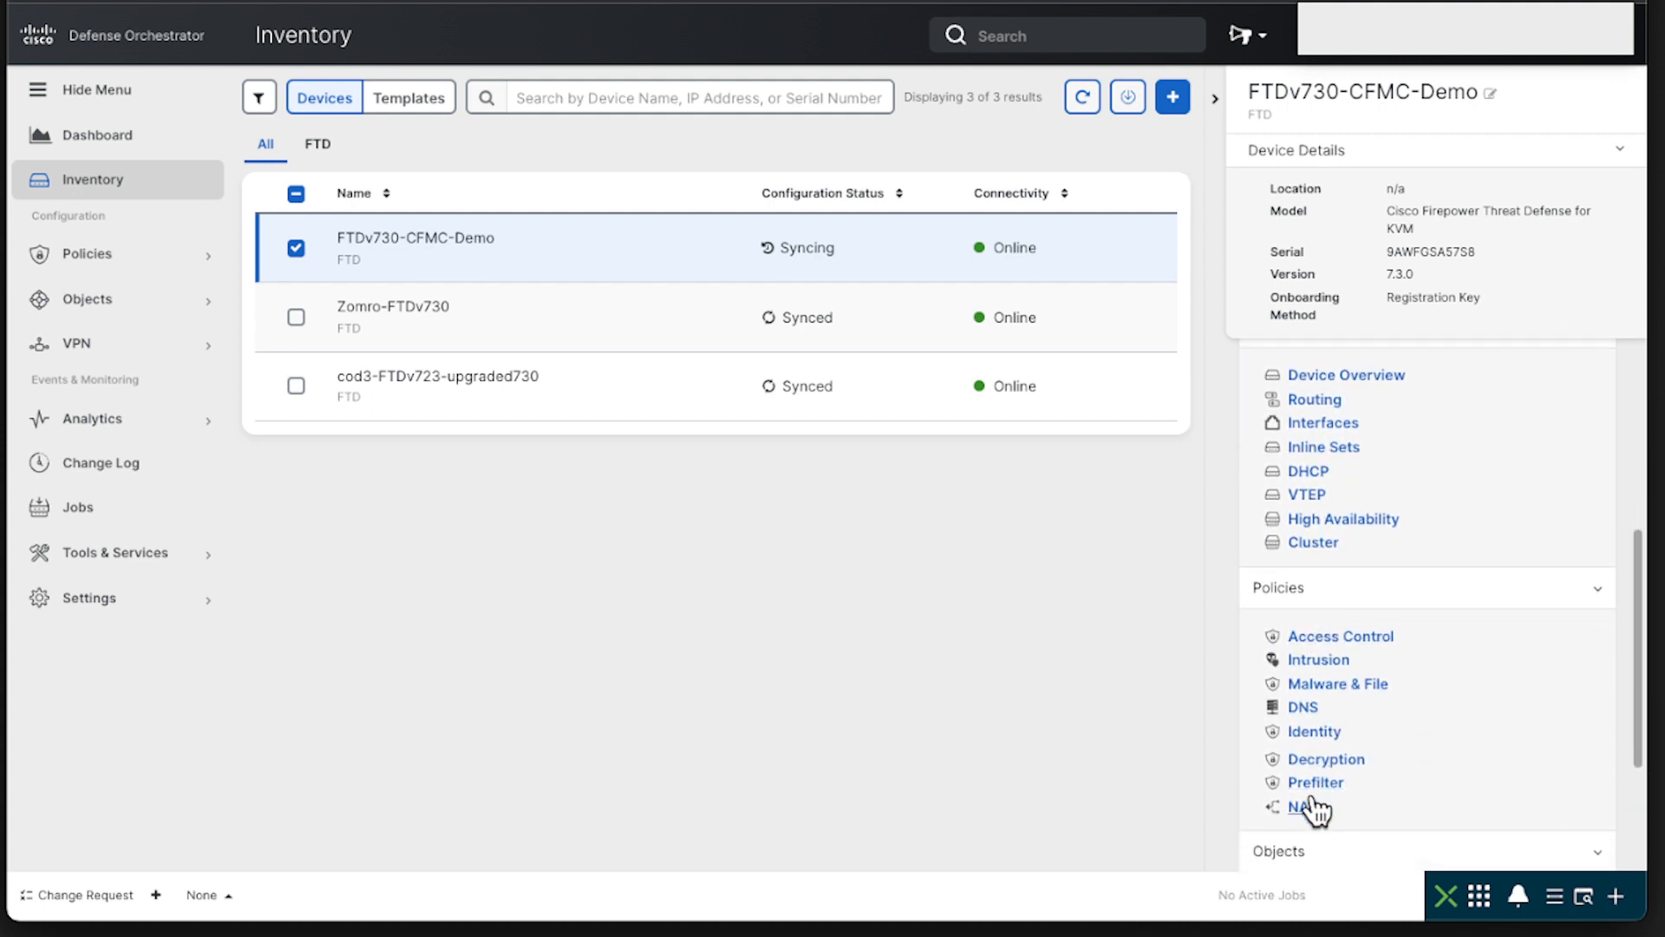
scroll(1319, 732, "up", 5)
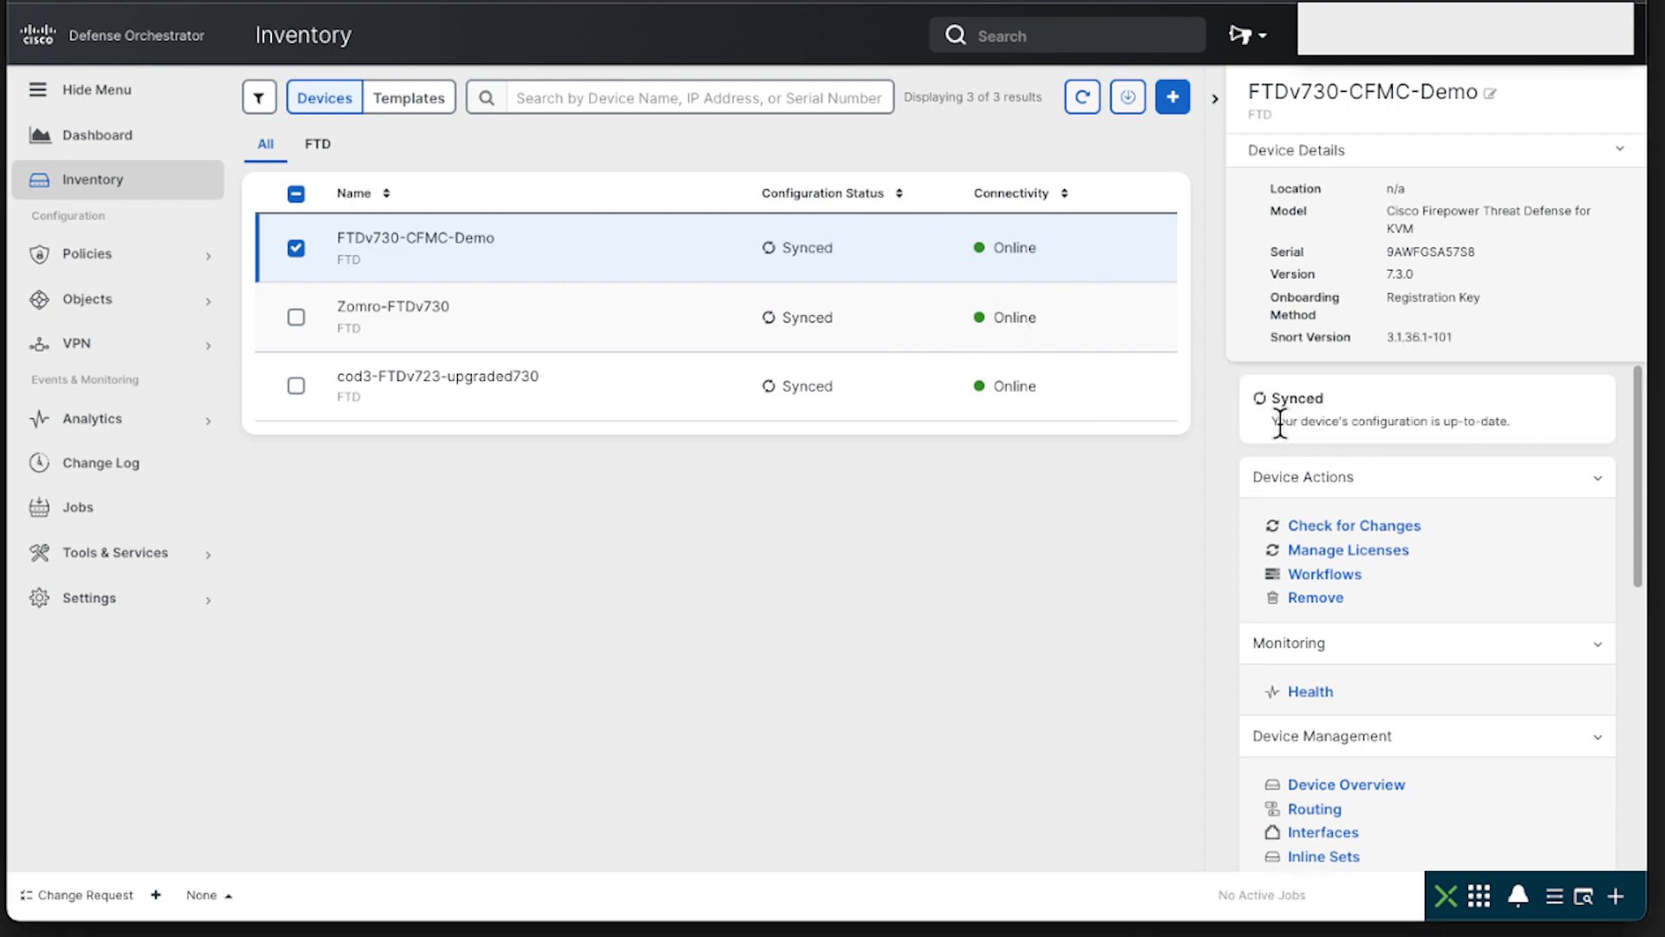
left_click_drag(1271, 421, 1494, 426)
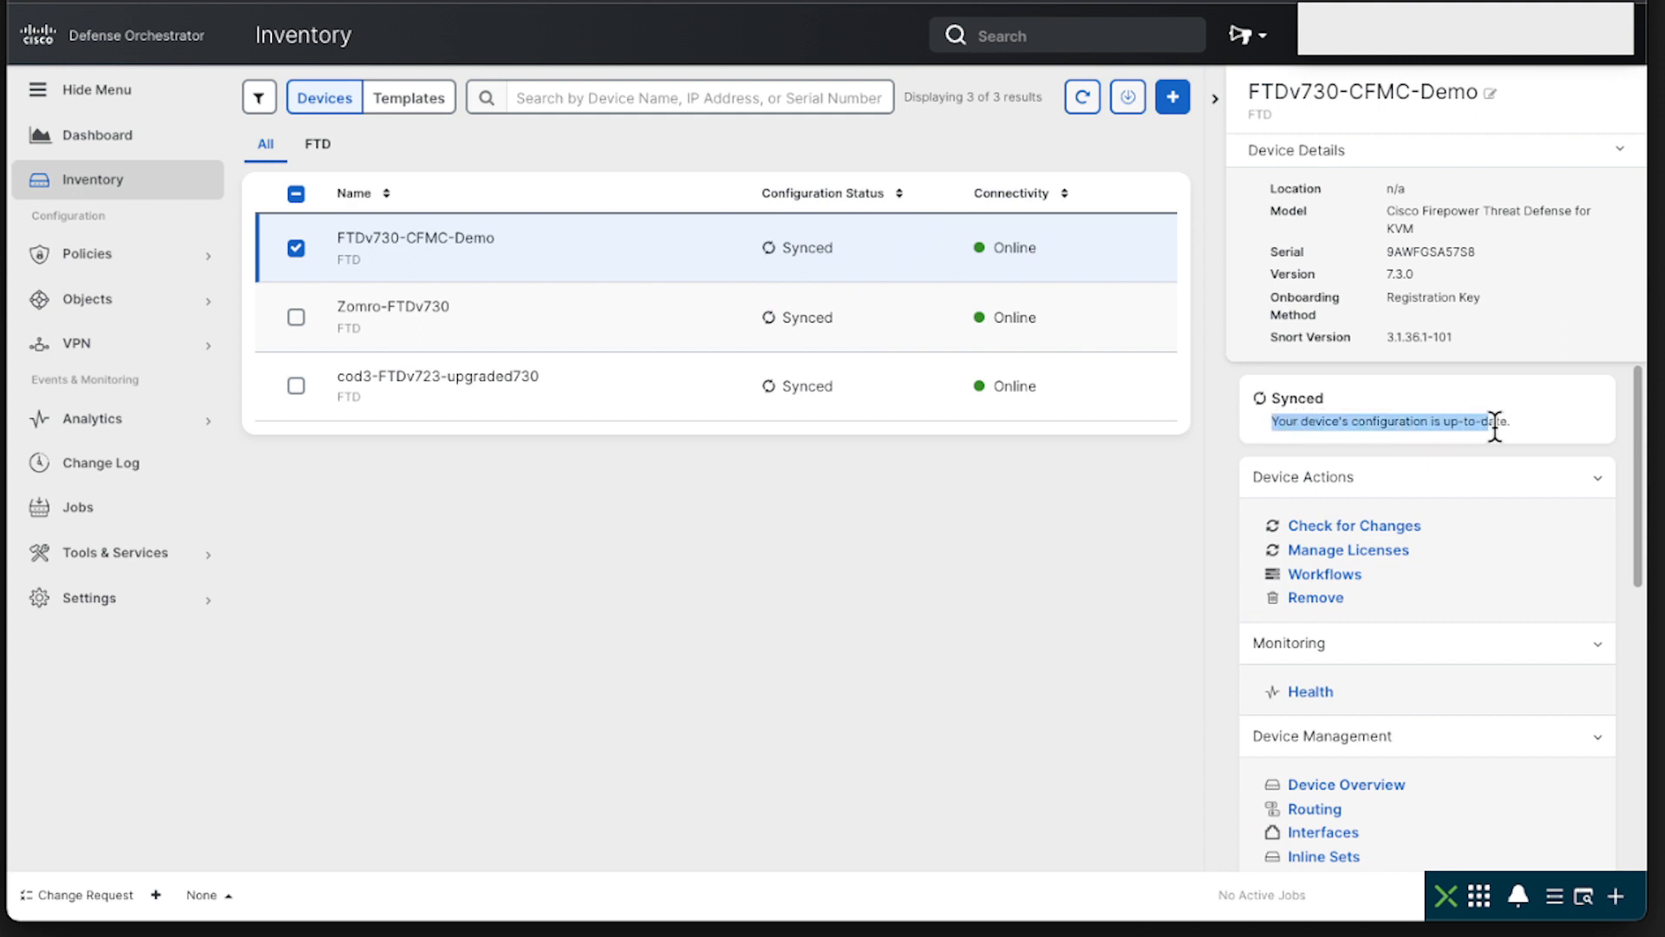
left_click(1082, 97)
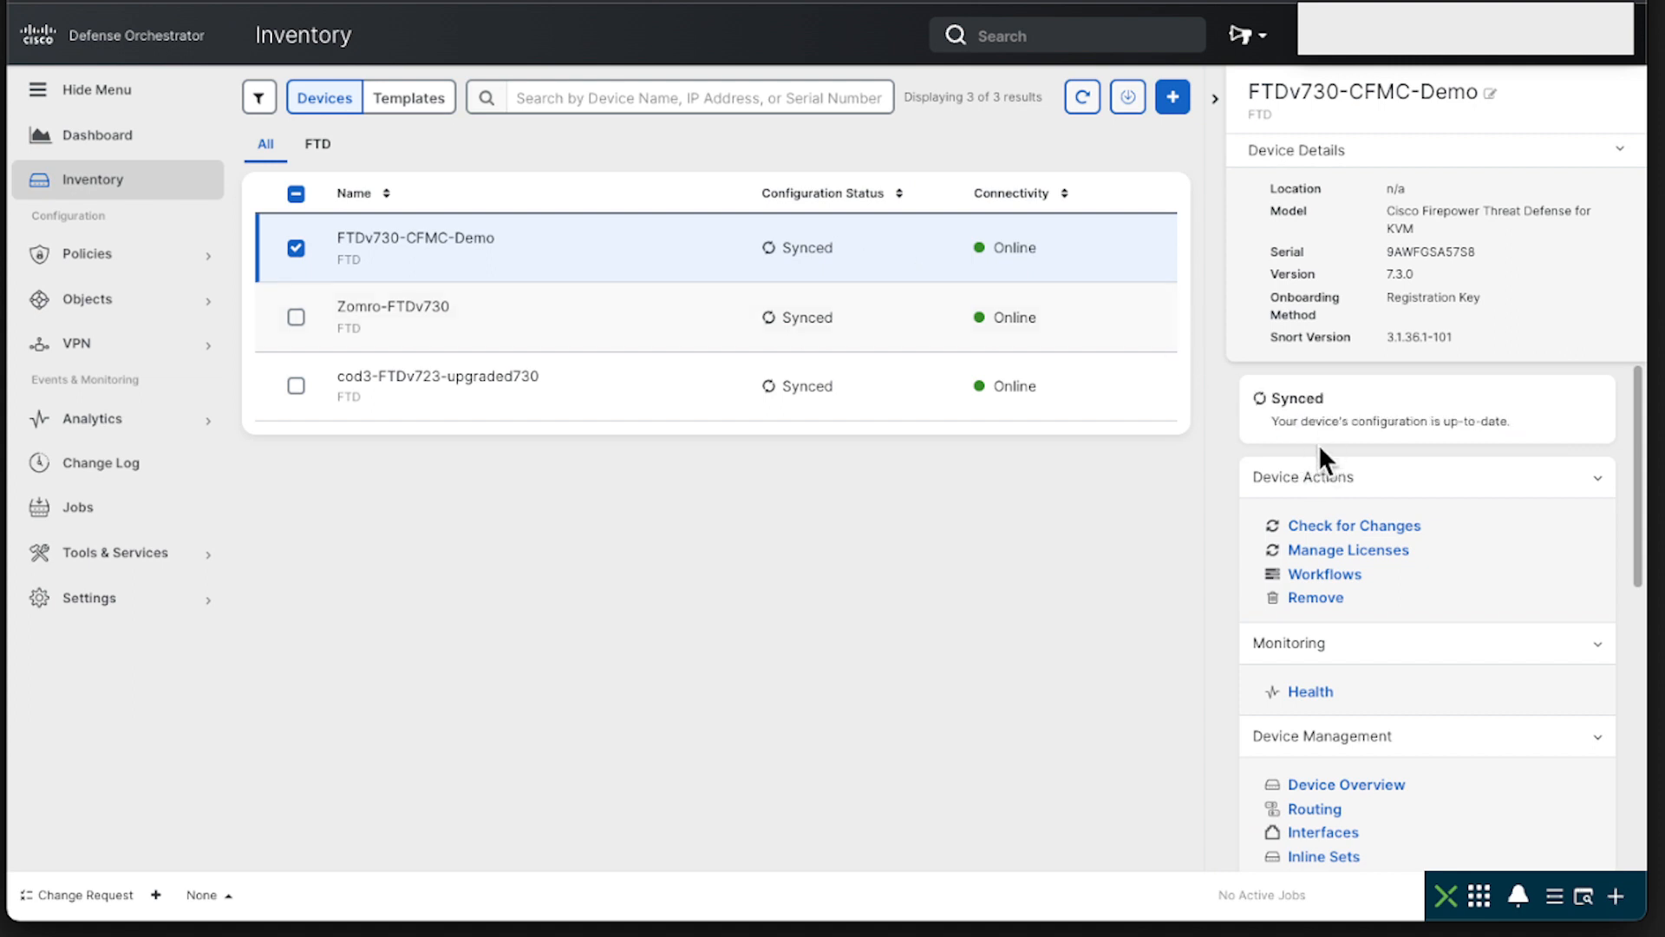
Open the device overview of FTDv730-CFMC-Demo to check its management and health status, and view its interfaces
left_click(1350, 785)
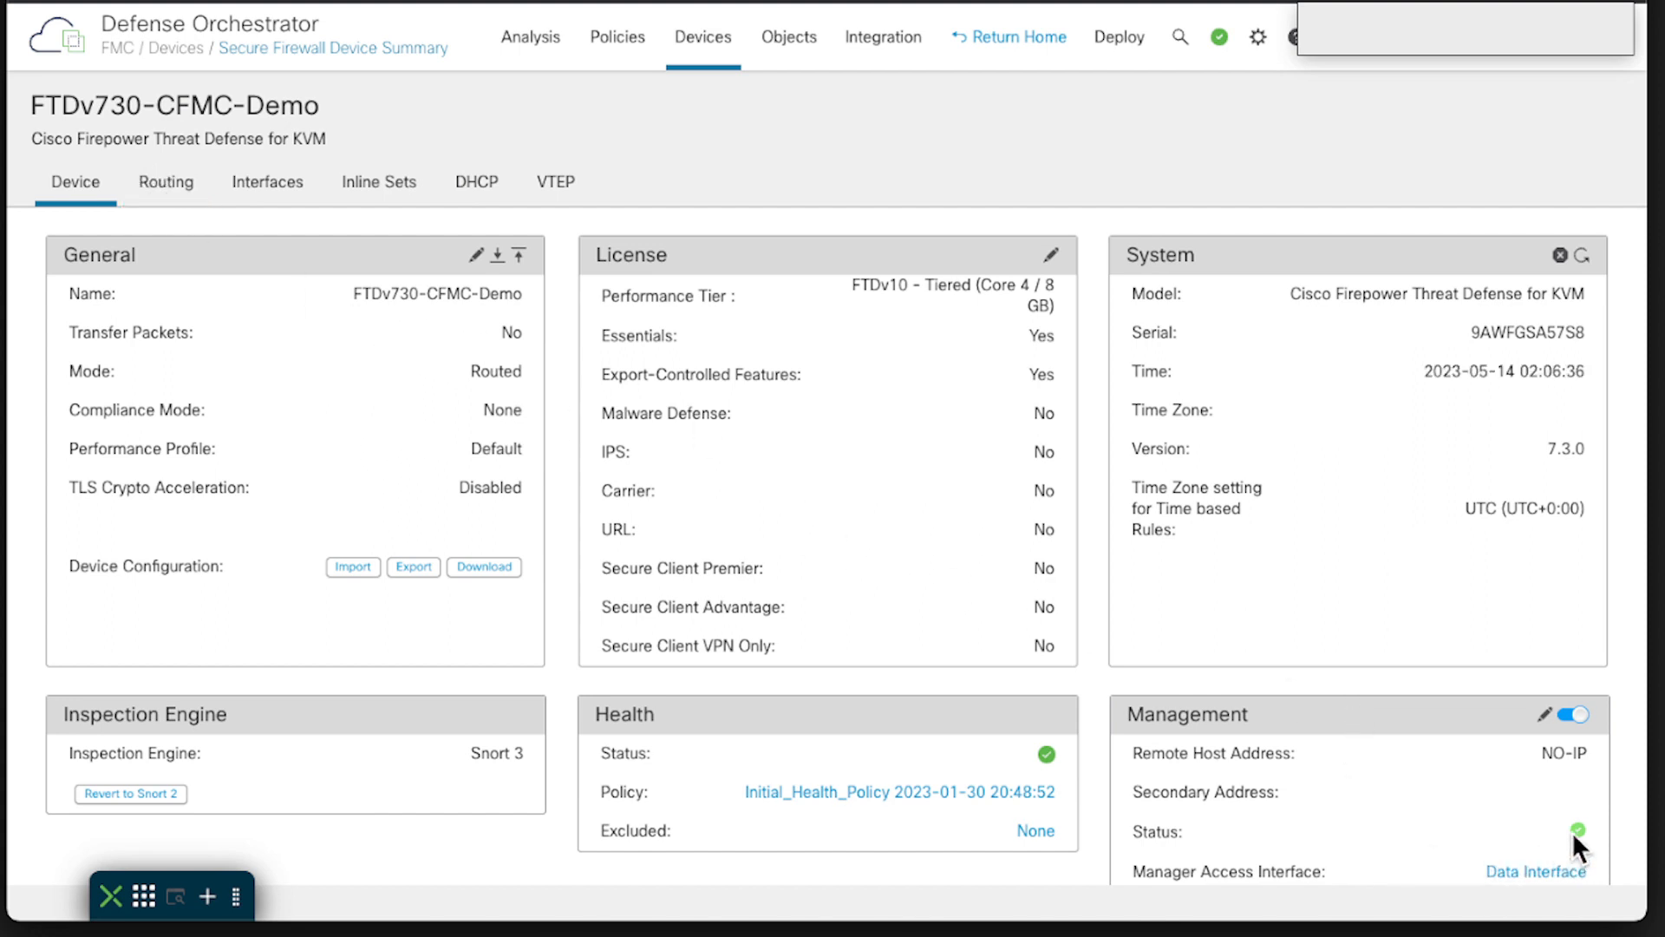
mouse_move(1582, 829)
mouse_move(1043, 755)
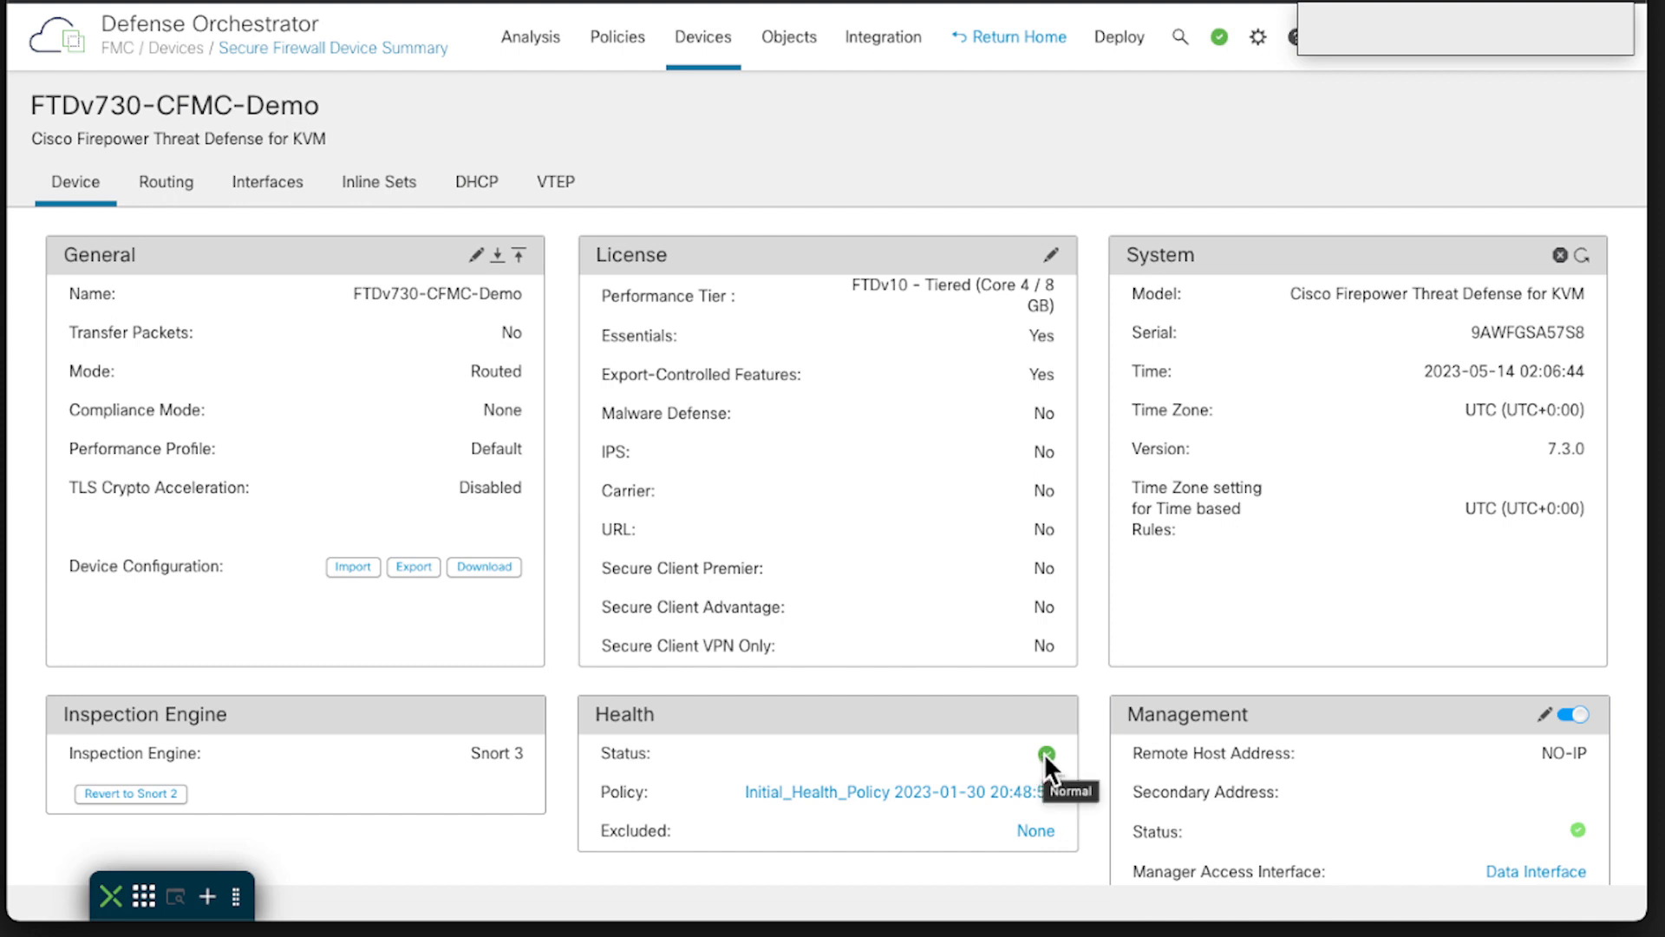
left_click(253, 187)
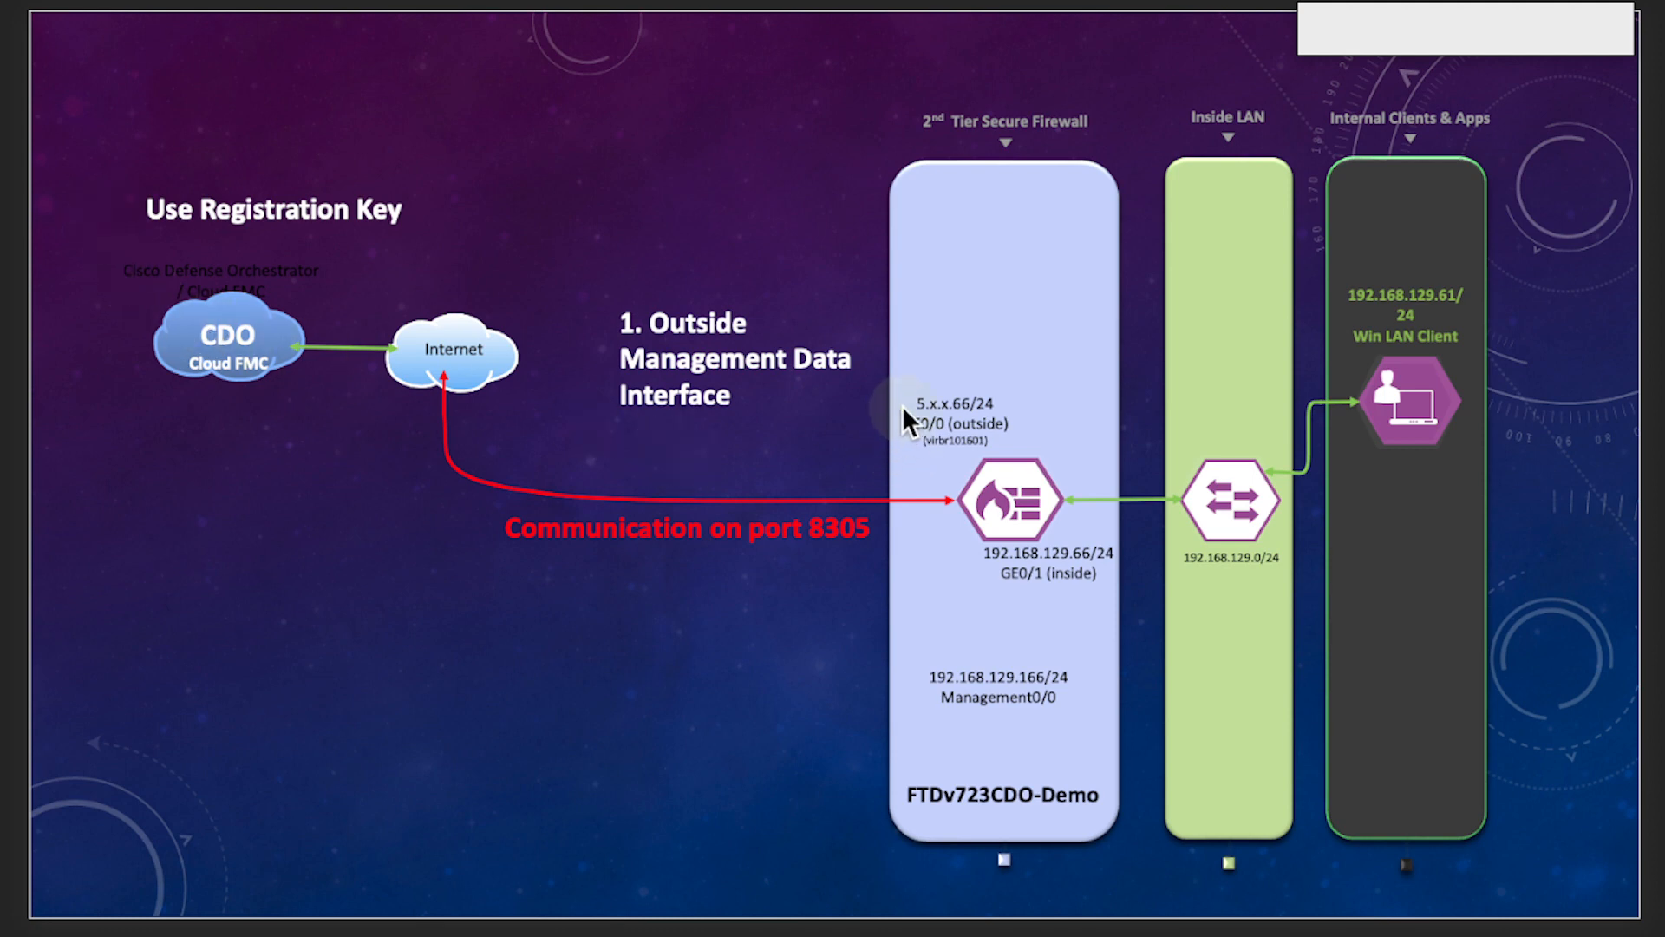
left_click_drag(892, 377, 1022, 456)
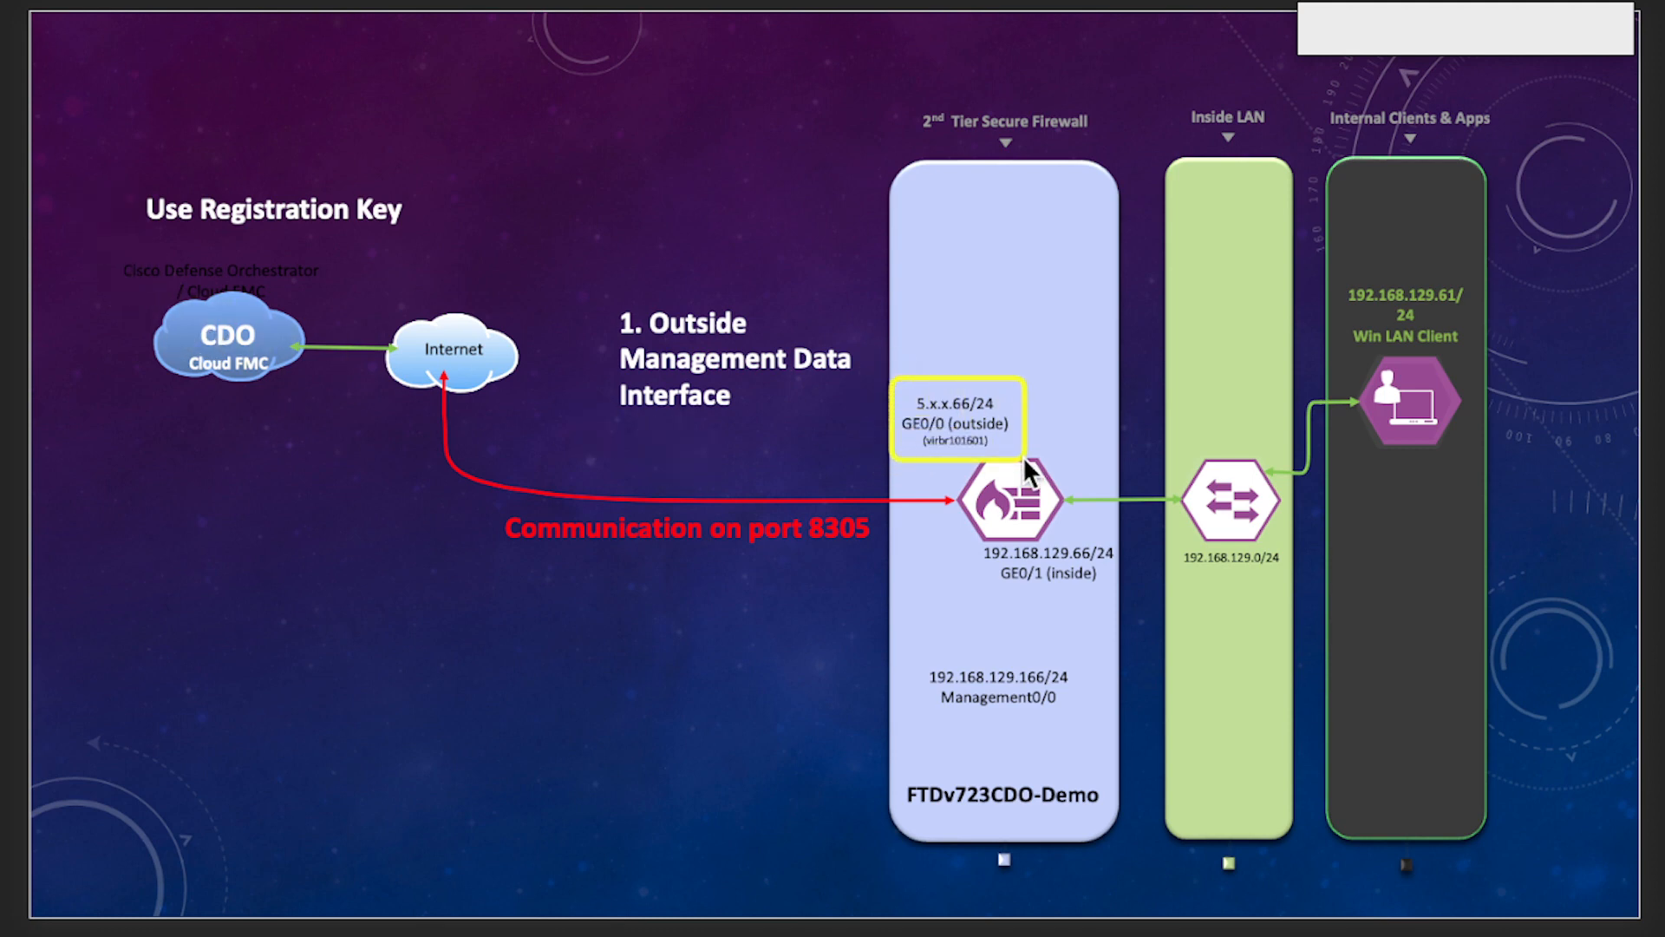